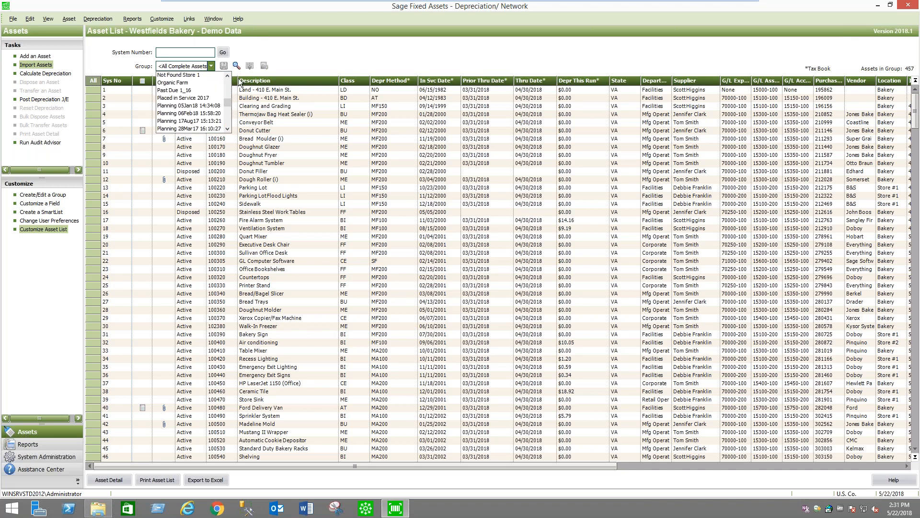
Dismiss the open group list and try to add a new asset
click(320, 51)
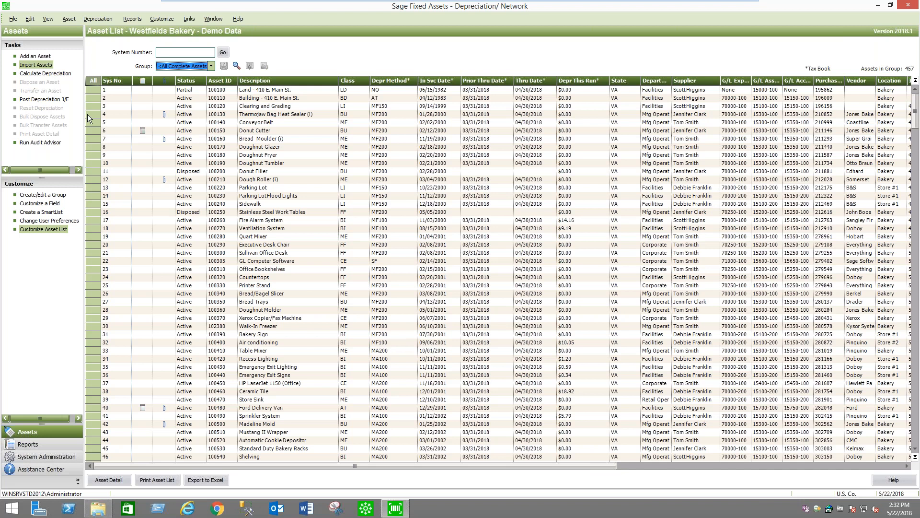
click(34, 57)
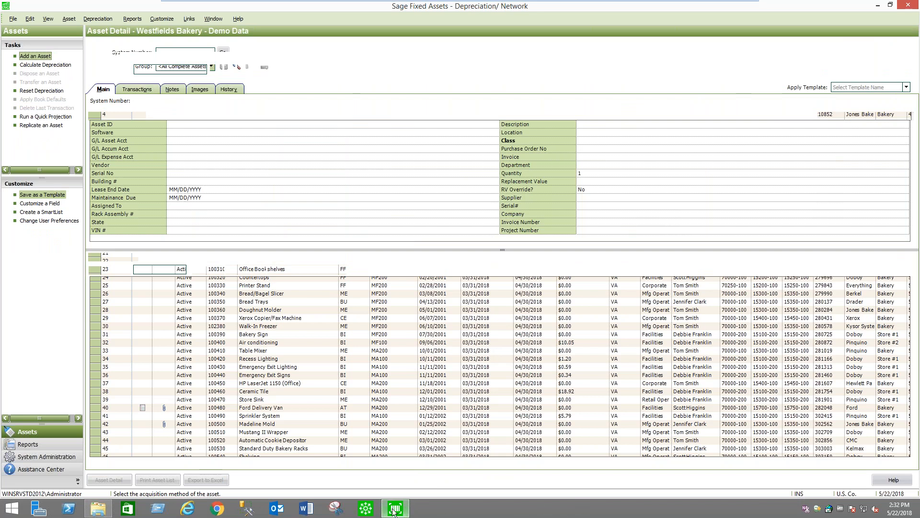
End the Sage Small Business Division Desktop task in Task Manager and minimize Task Manager
right_click(621, 509)
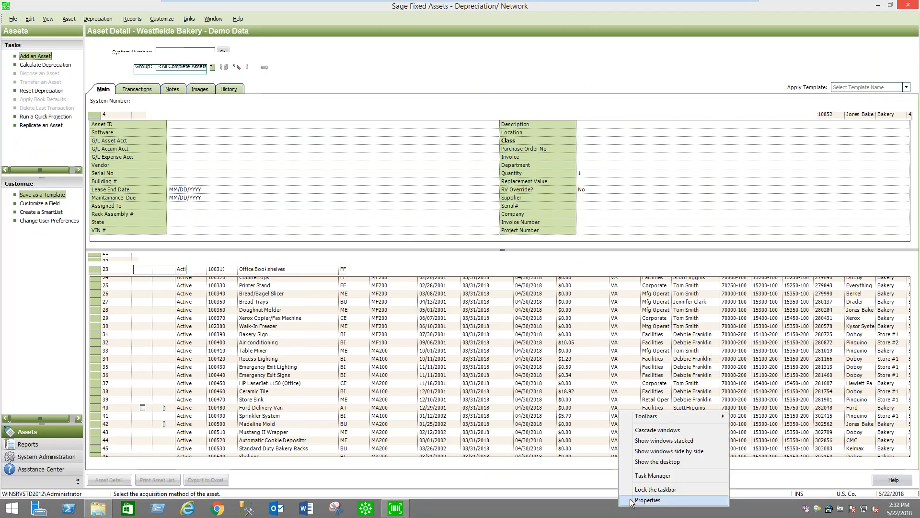
click(663, 474)
right_click(178, 90)
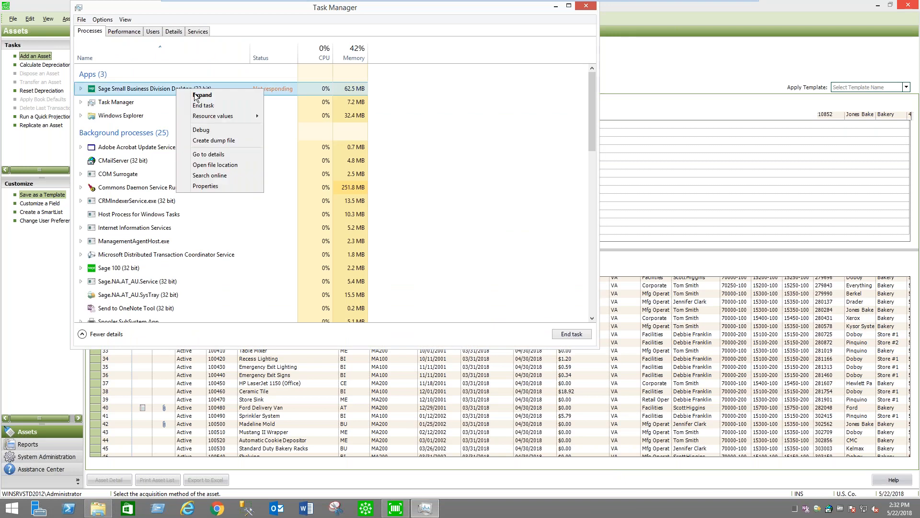
click(223, 107)
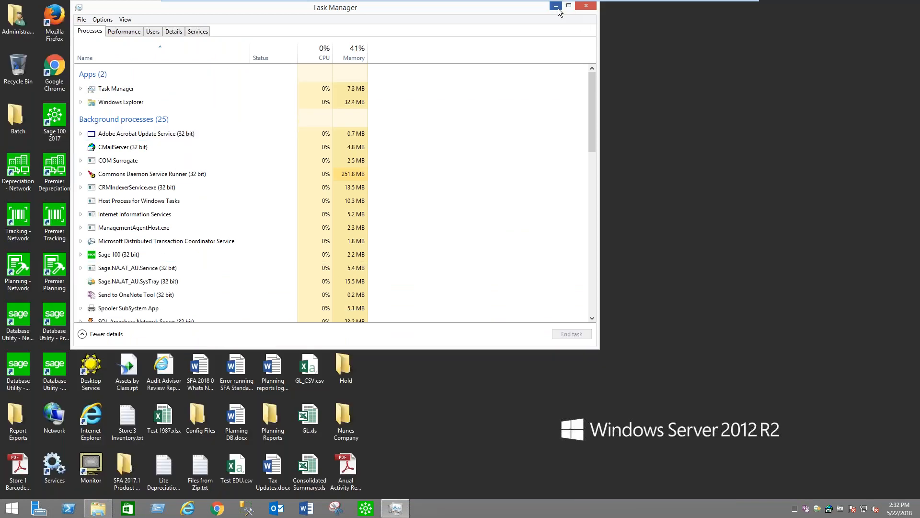
click(557, 7)
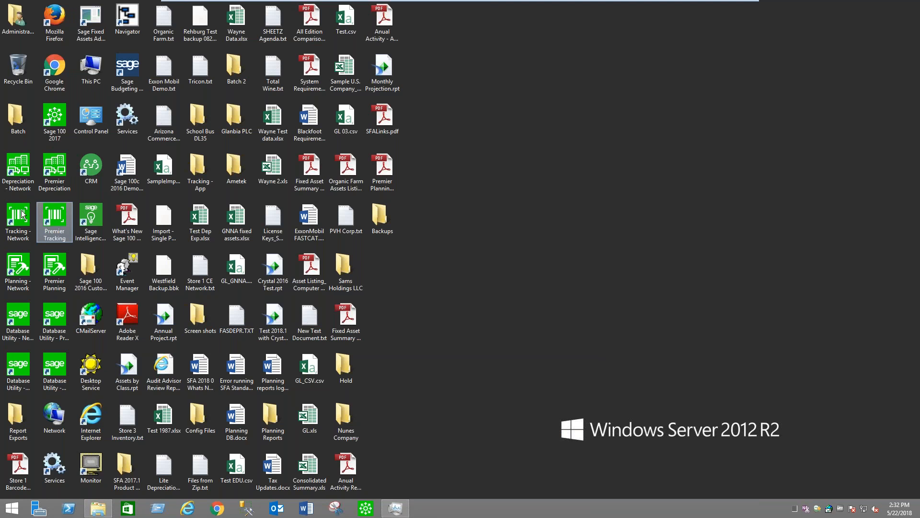
Launch Sage Fixed Assets Tracking - Network and choose to view the list of overdue assets
double_click(24, 230)
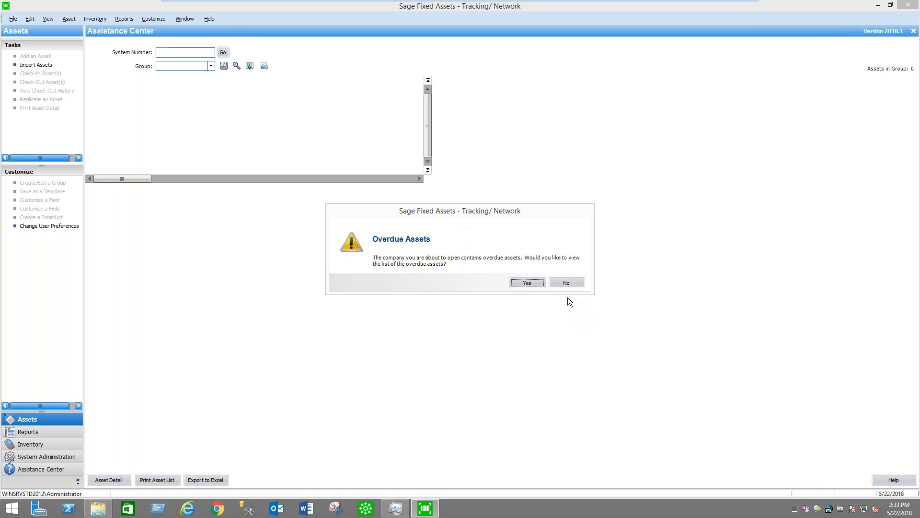
click(528, 282)
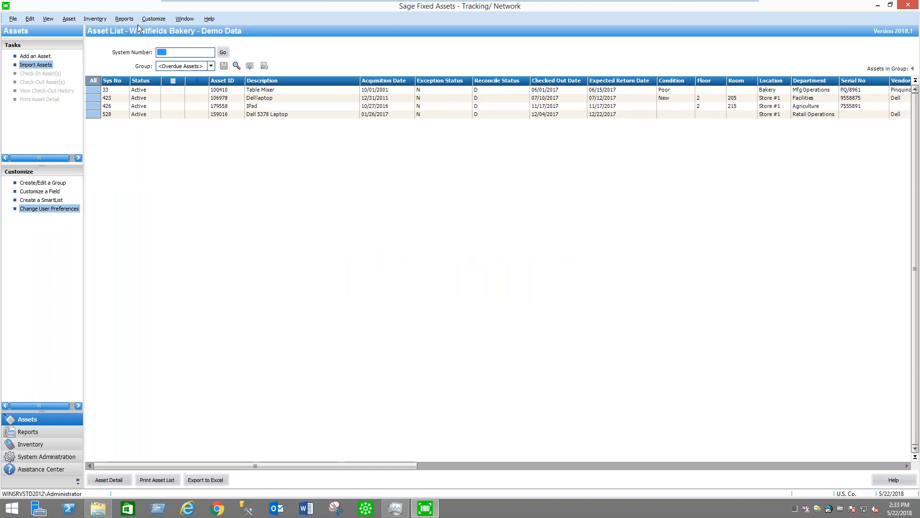
Preview the Check-In/Out report for the Overdue Assets group full-screen at 150% zoom, examine its rows, and close the report
click(122, 19)
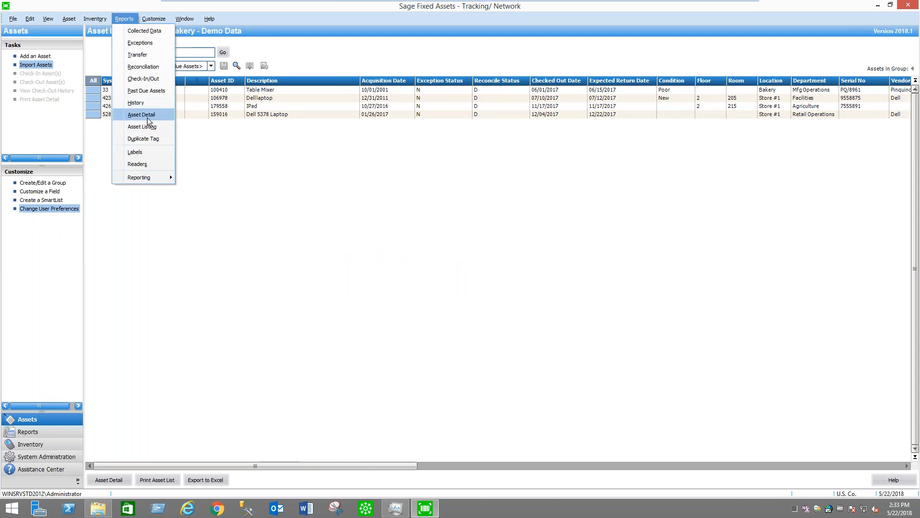
click(158, 77)
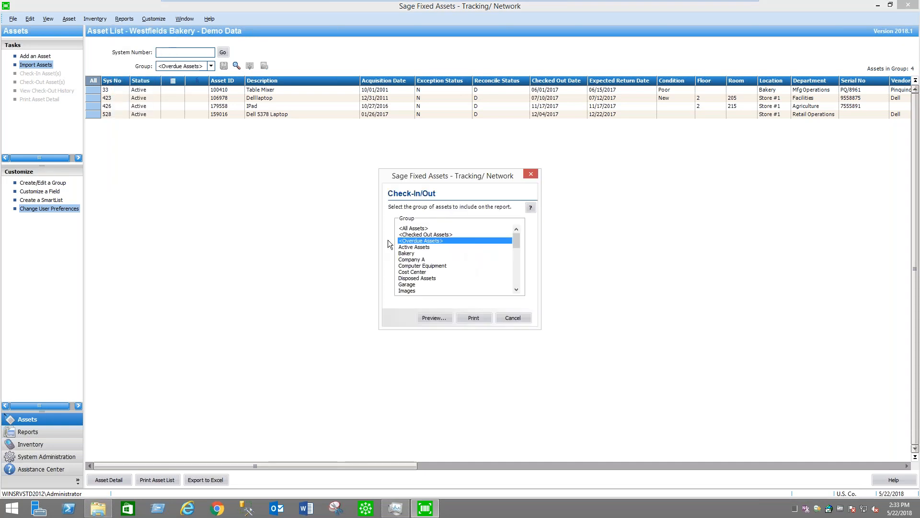
click(435, 318)
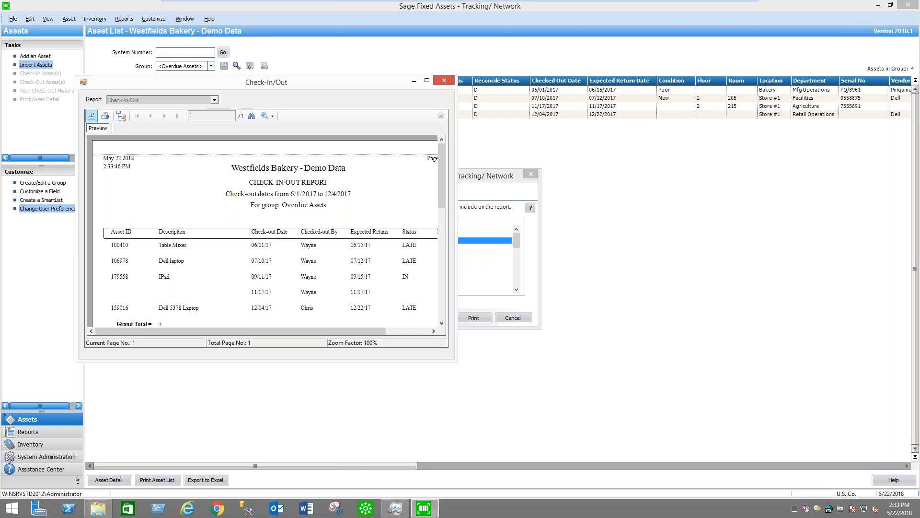
click(428, 82)
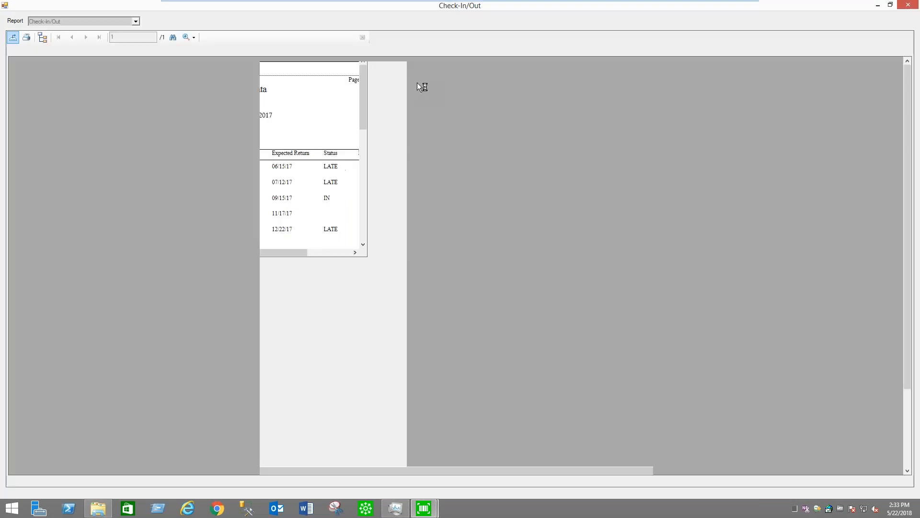
click(195, 36)
click(215, 102)
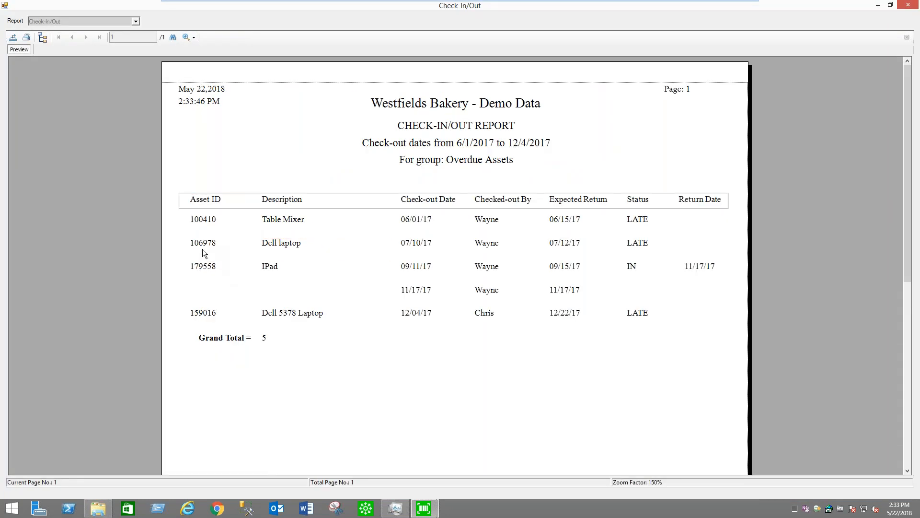
click(206, 248)
click(266, 248)
click(909, 5)
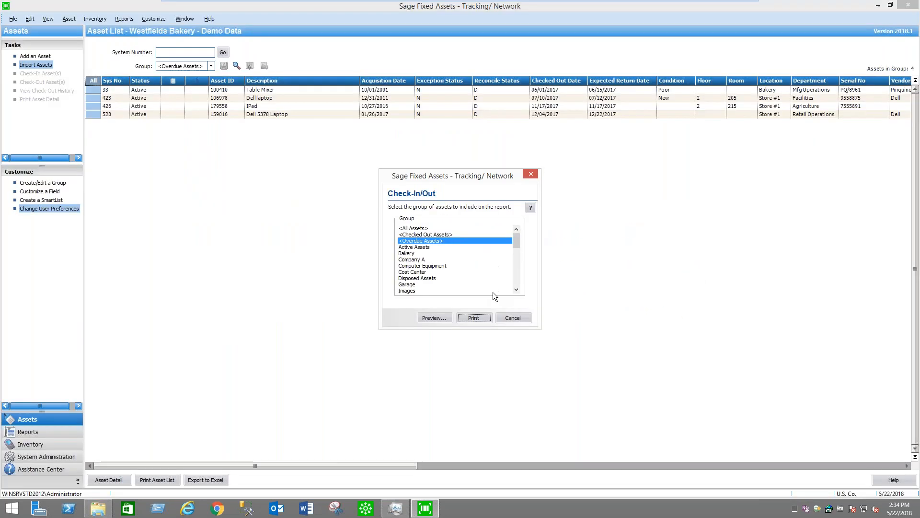
click(513, 318)
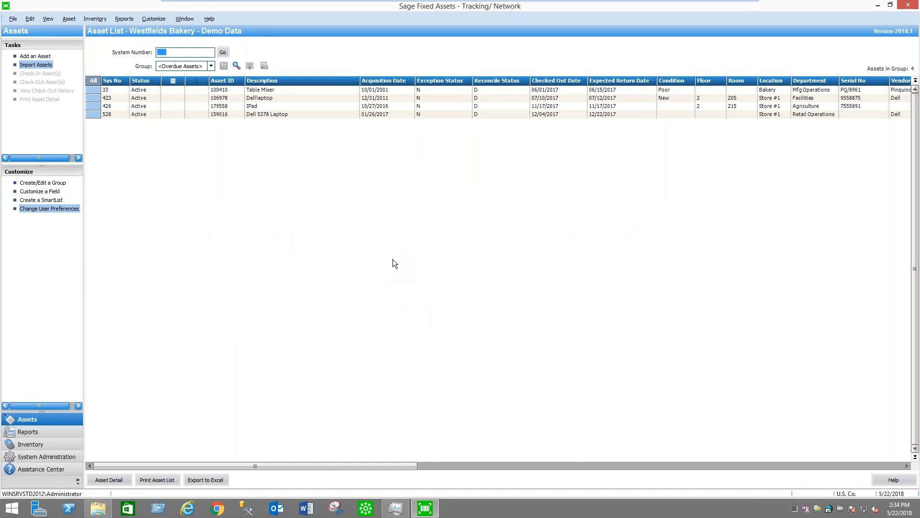
Switch the asset list to the All Assets group and open the details of asset 500, Computer
click(211, 66)
click(194, 91)
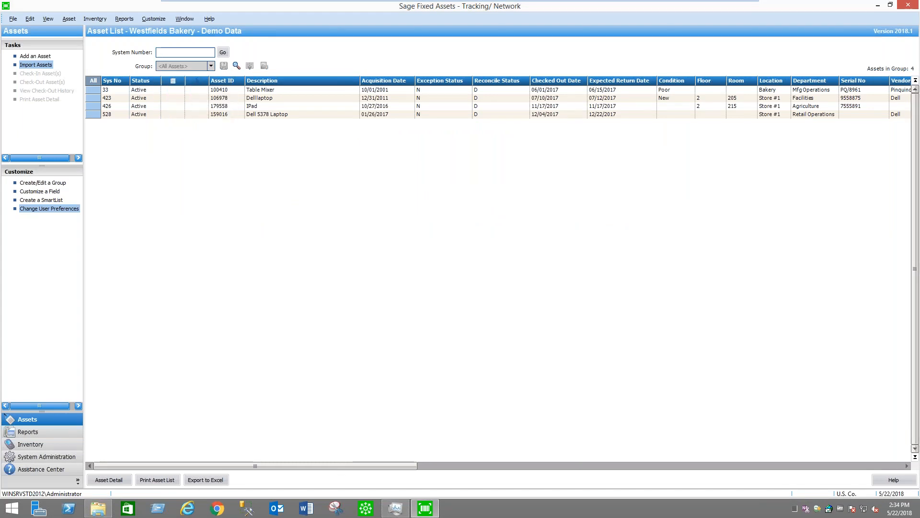
click(211, 66)
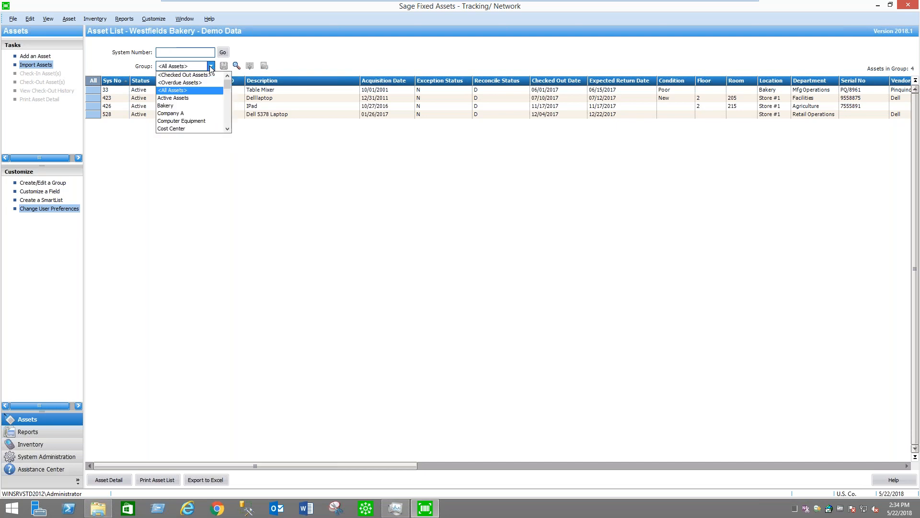
click(194, 89)
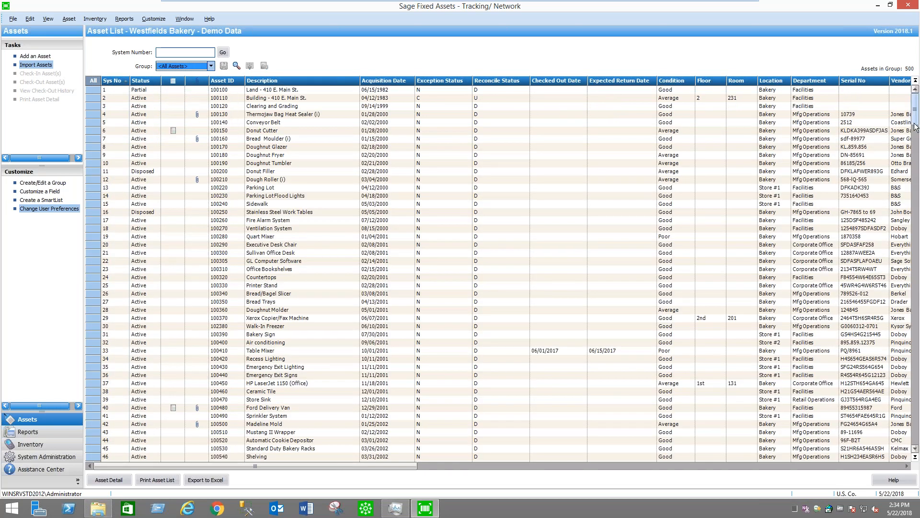
drag(916, 126, 916, 440)
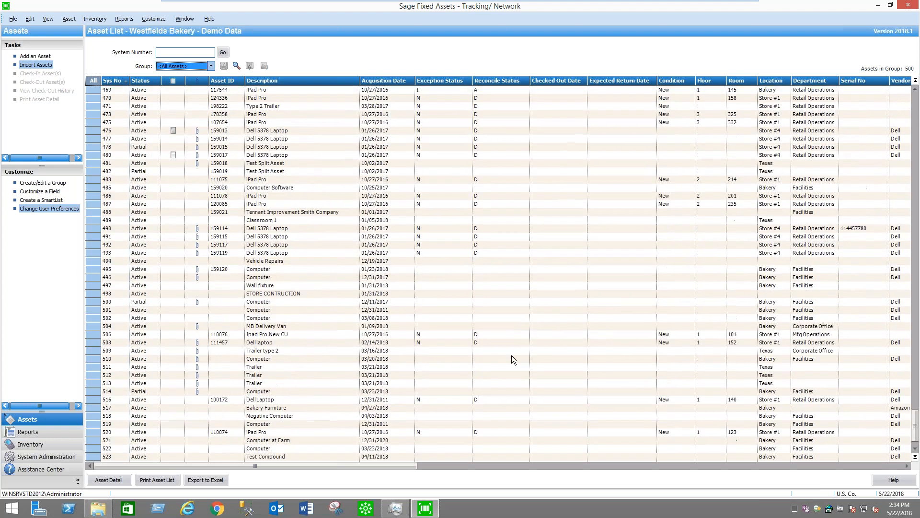
double_click(393, 301)
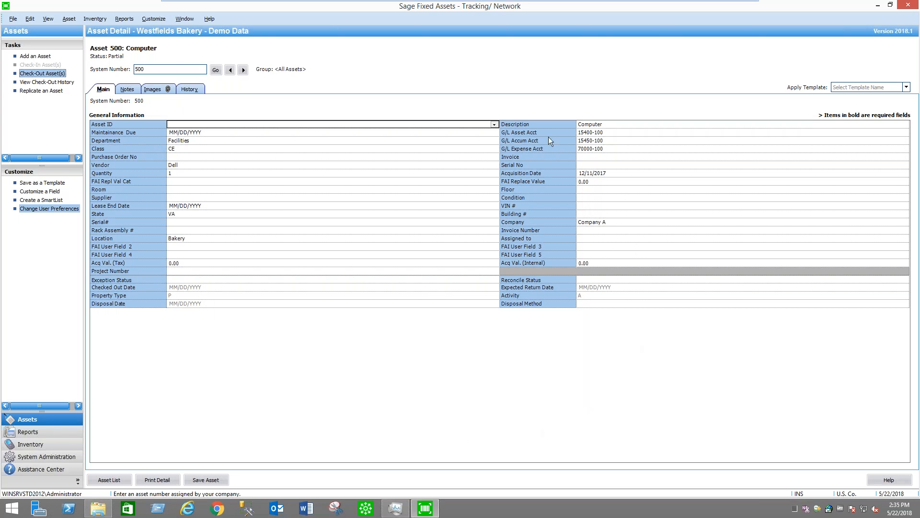
Examine the attributes of Tracking Fields 1, 5, 8 and 7 in Customize Fields, then cancel the dialog
click(39, 192)
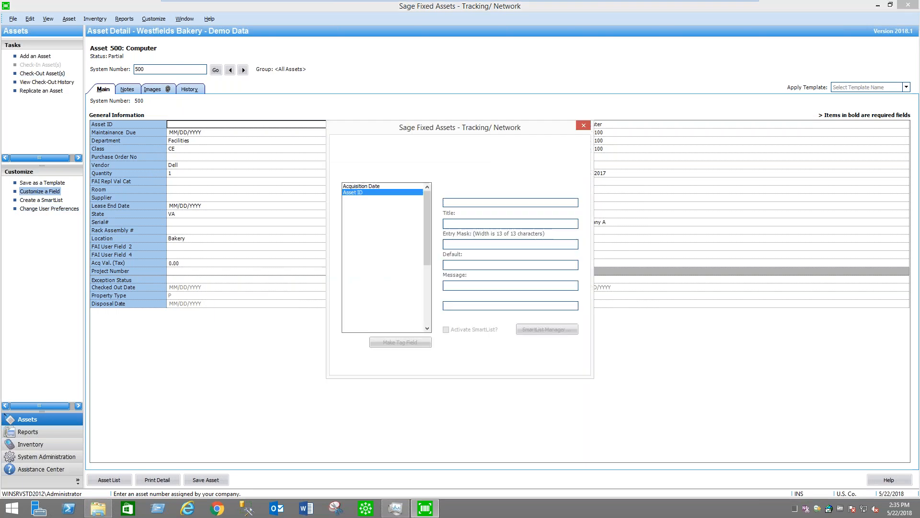
drag(430, 216, 417, 276)
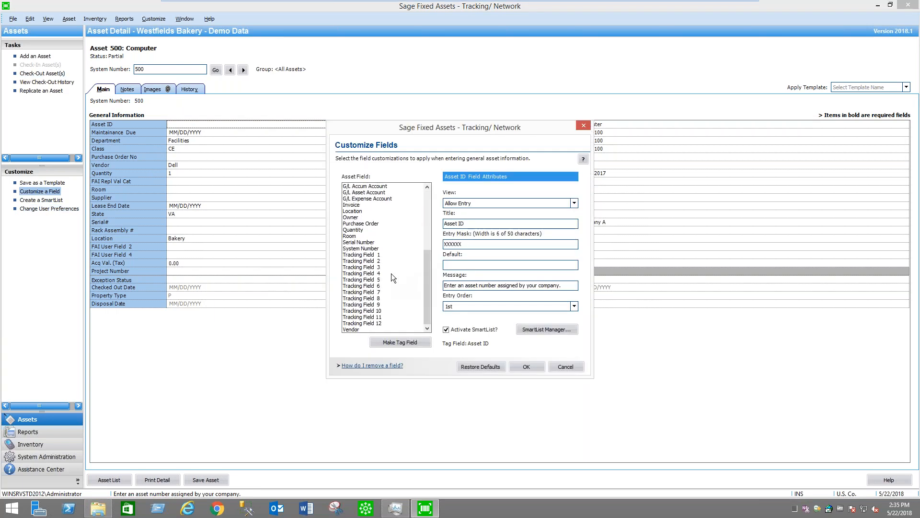
click(362, 255)
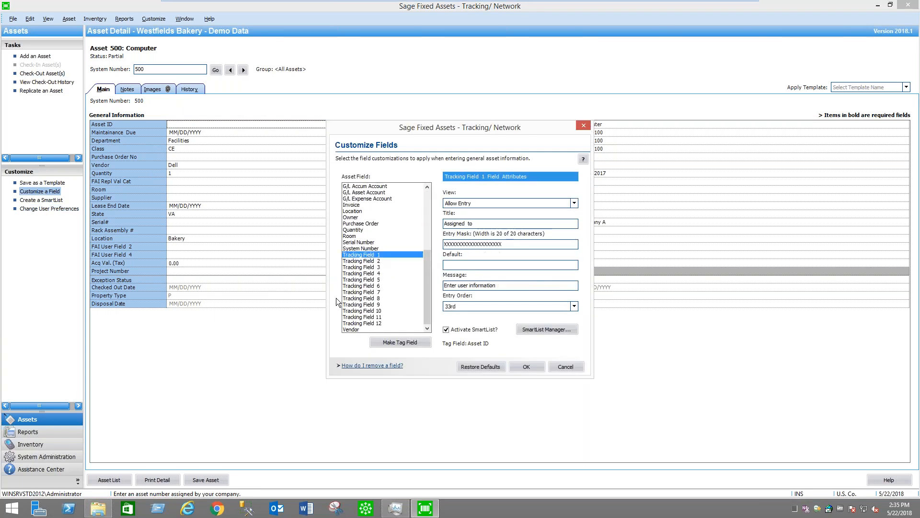
click(362, 279)
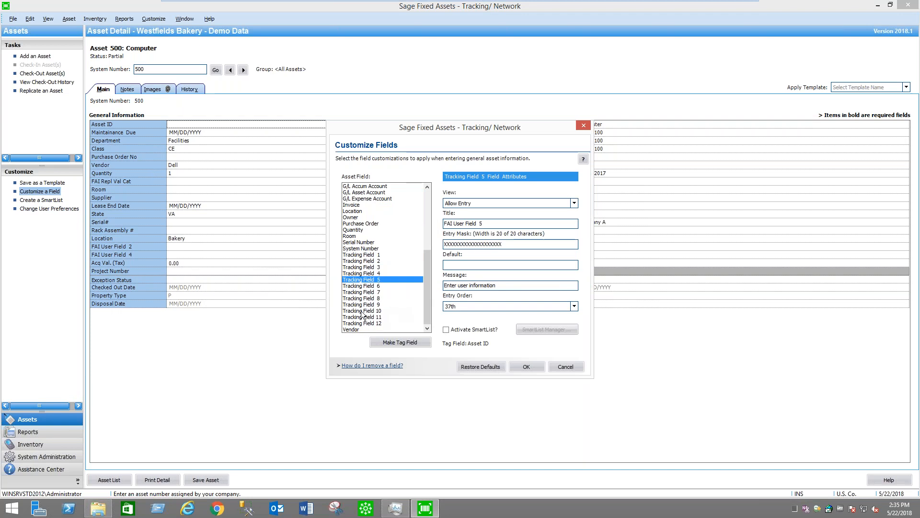
click(373, 299)
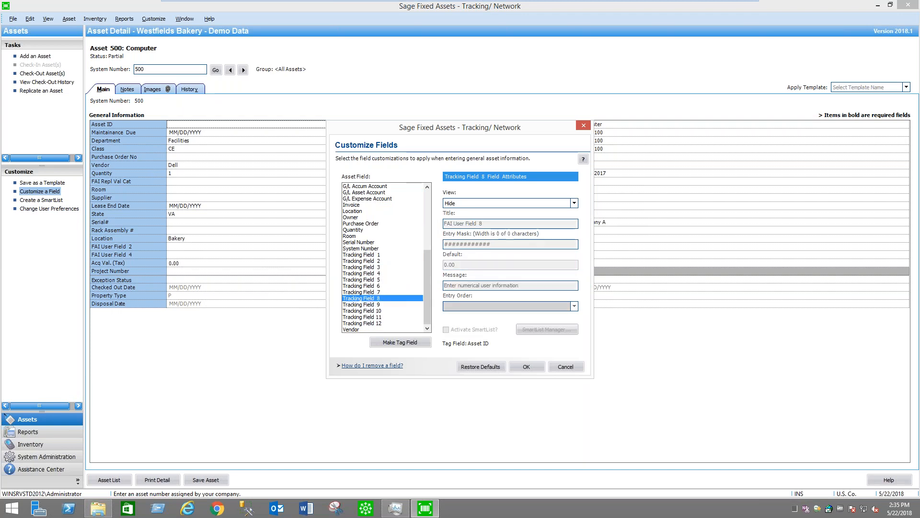
click(375, 292)
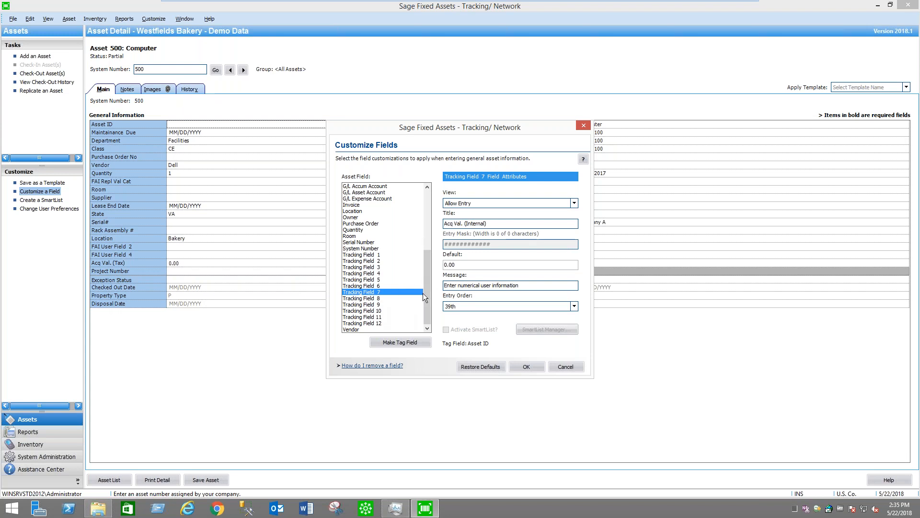
scroll(429, 292, up, 6)
click(576, 367)
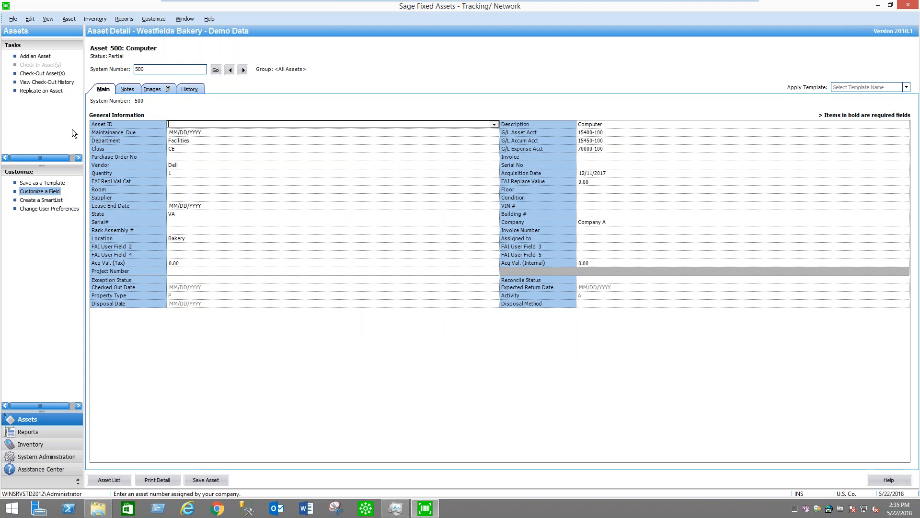
View asset 500's linked laptop image and its notes, and return to its general information
click(161, 89)
click(112, 131)
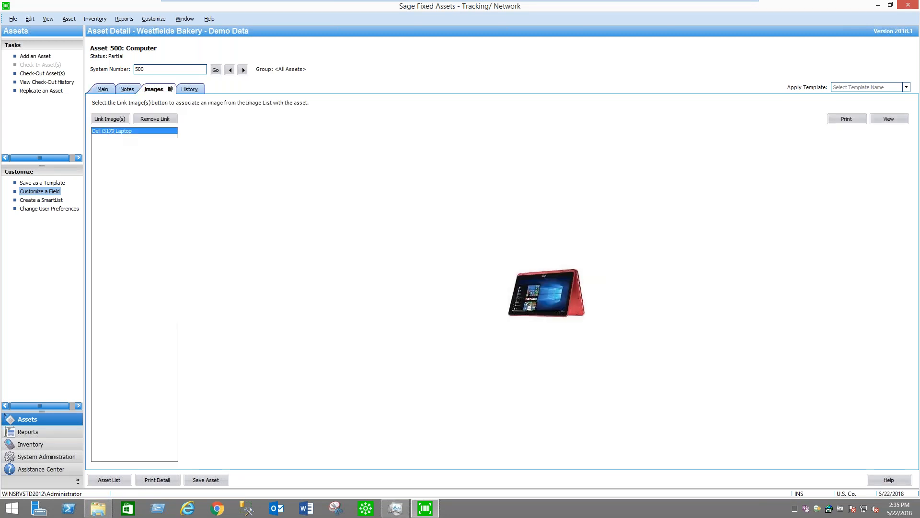
click(127, 89)
click(99, 87)
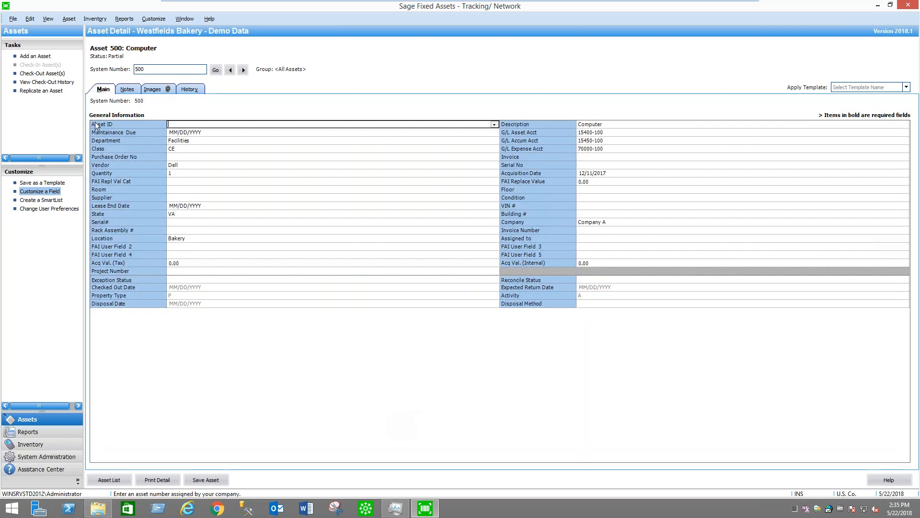
Close the current company and open Westfields Bakery - Demo Data from the TEST database
click(14, 19)
click(35, 43)
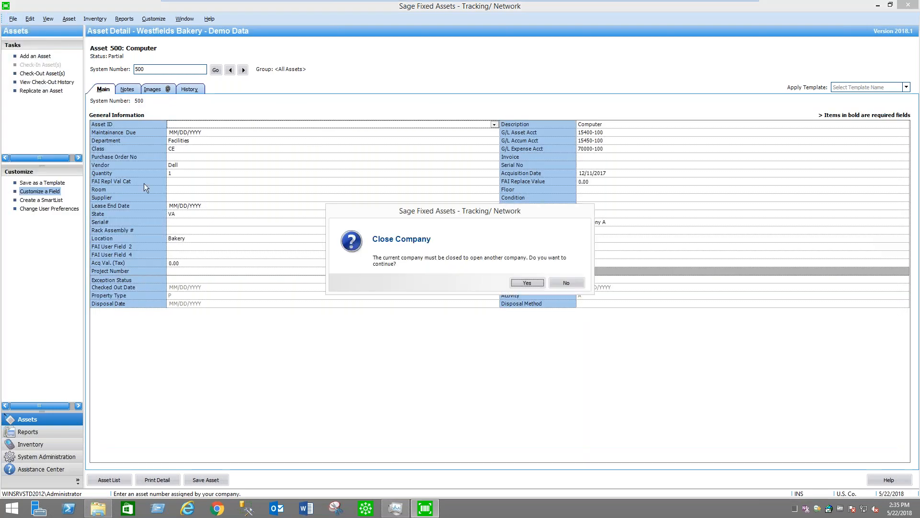
click(528, 281)
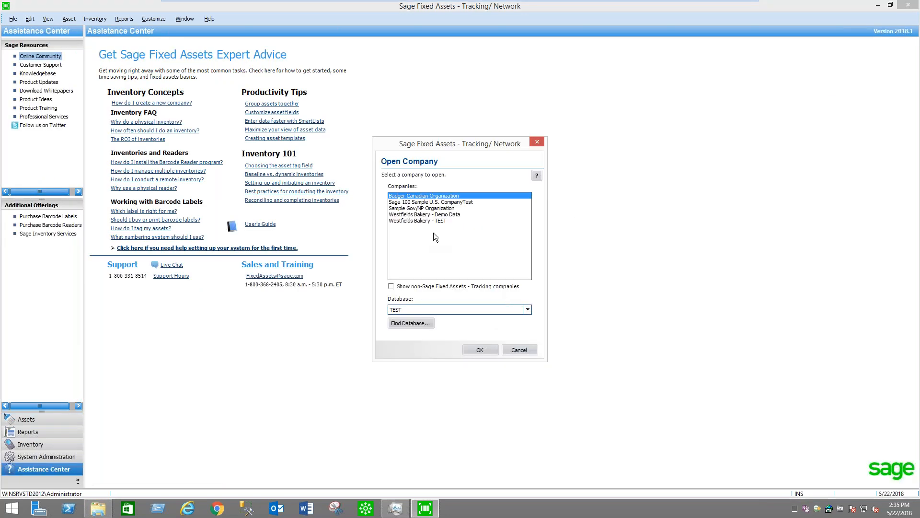
click(527, 310)
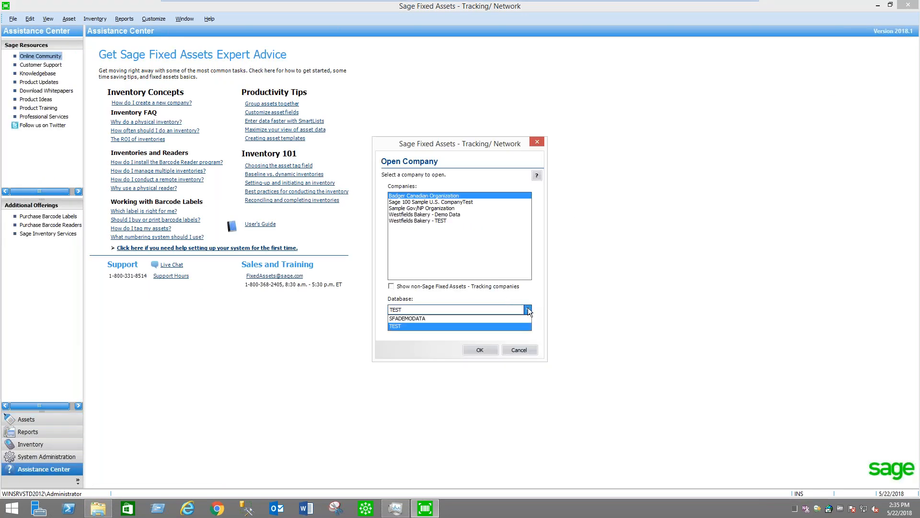
click(528, 310)
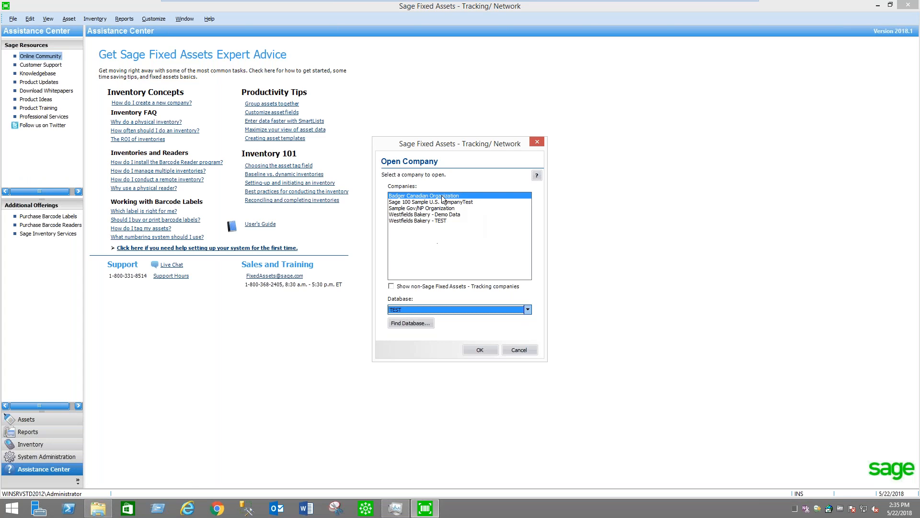
click(421, 220)
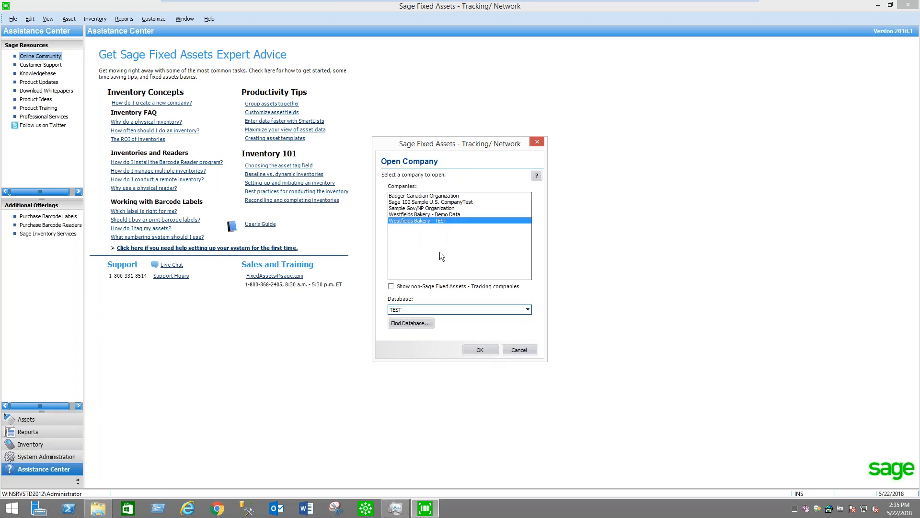
click(432, 215)
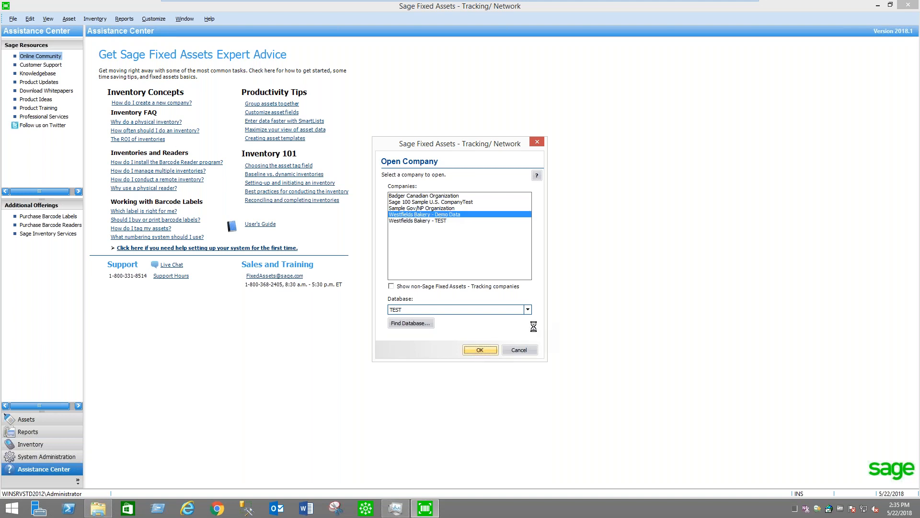
Confirm opening the selected Westfields Bakery - Demo Data company to load its asset list
click(481, 350)
click(569, 284)
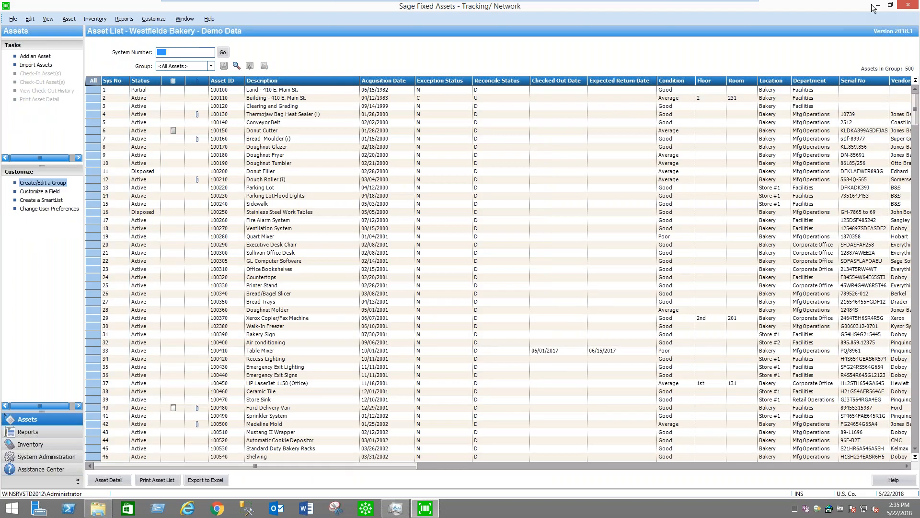
View the Store 1 Barcode Labels PDF from the desktop in an enlarged window, then close it
click(878, 9)
double_click(18, 467)
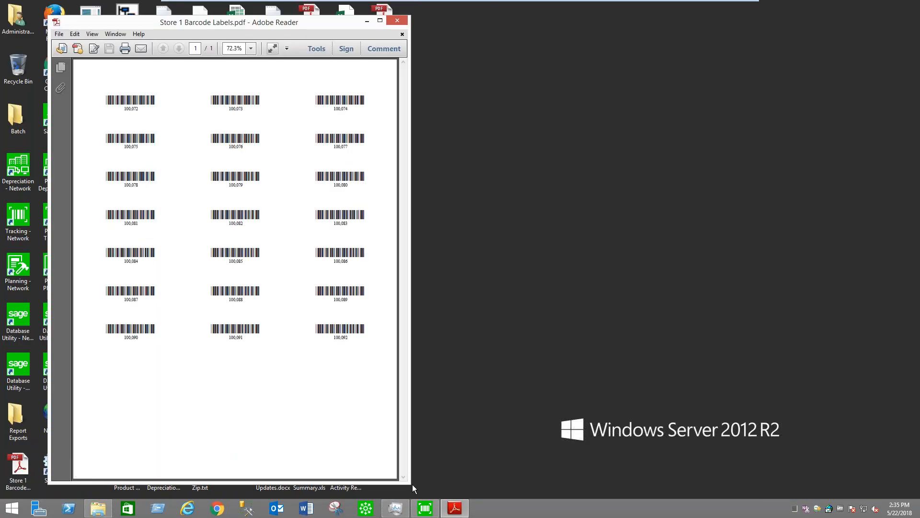
drag(410, 484, 502, 488)
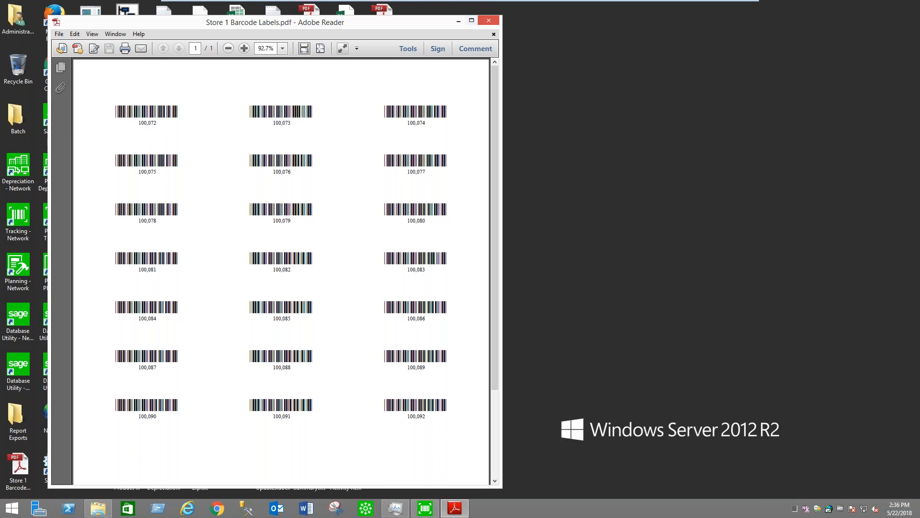
click(491, 22)
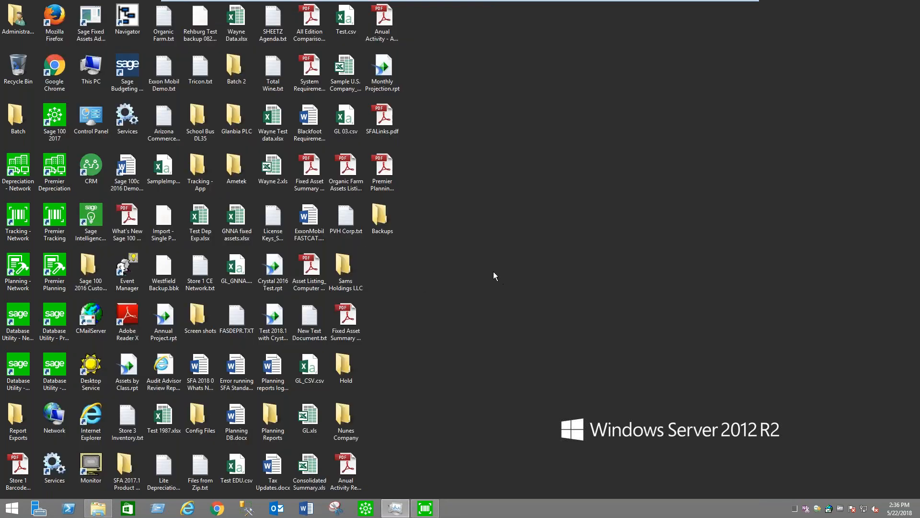
Look through the mobile app screenshots in the desktop's Tracking - App folder, starting with FeatureGraphic.png, then close the viewer and folder
double_click(214, 171)
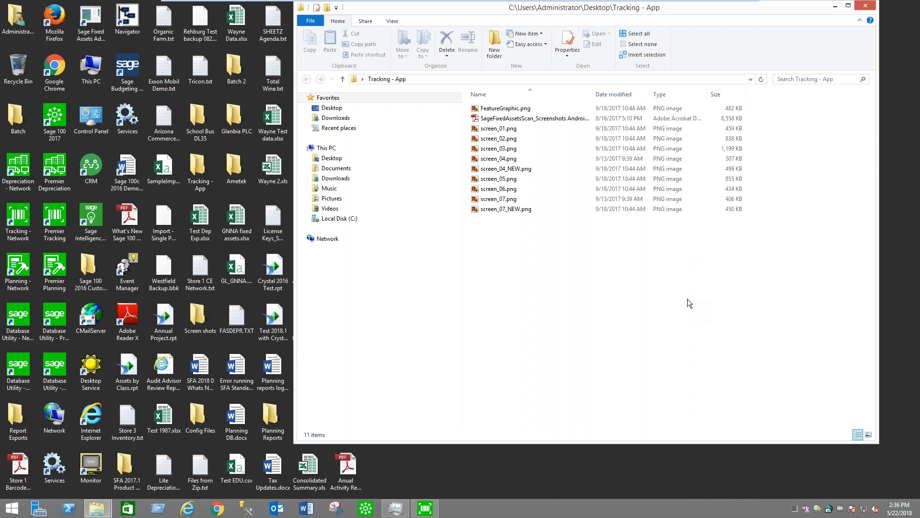
double_click(518, 109)
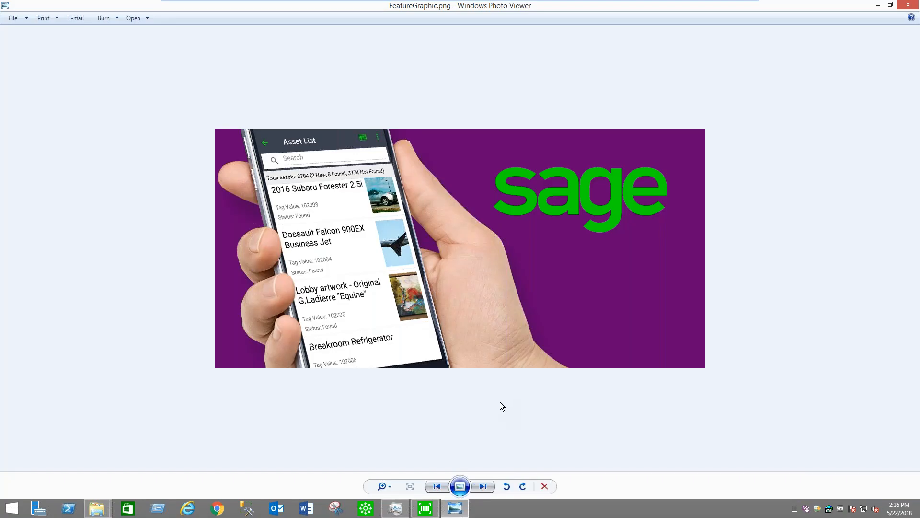
click(485, 486)
click(485, 486)
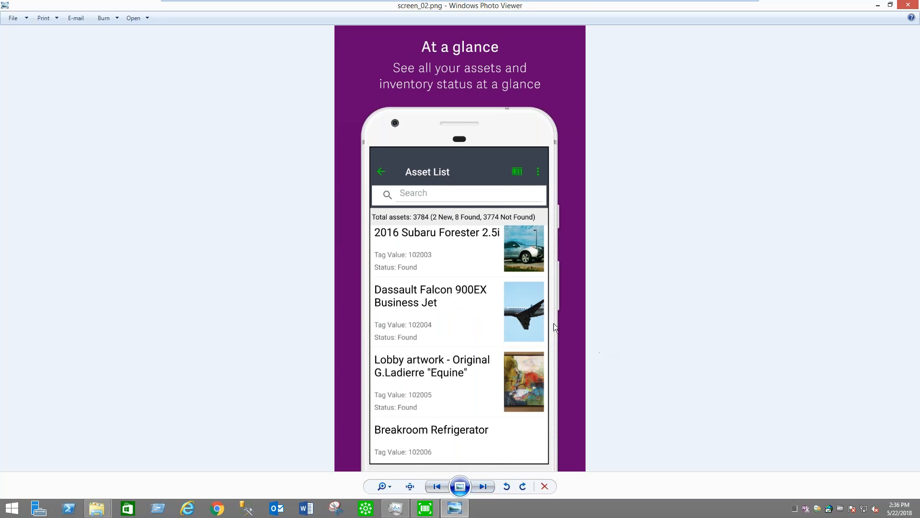
click(485, 486)
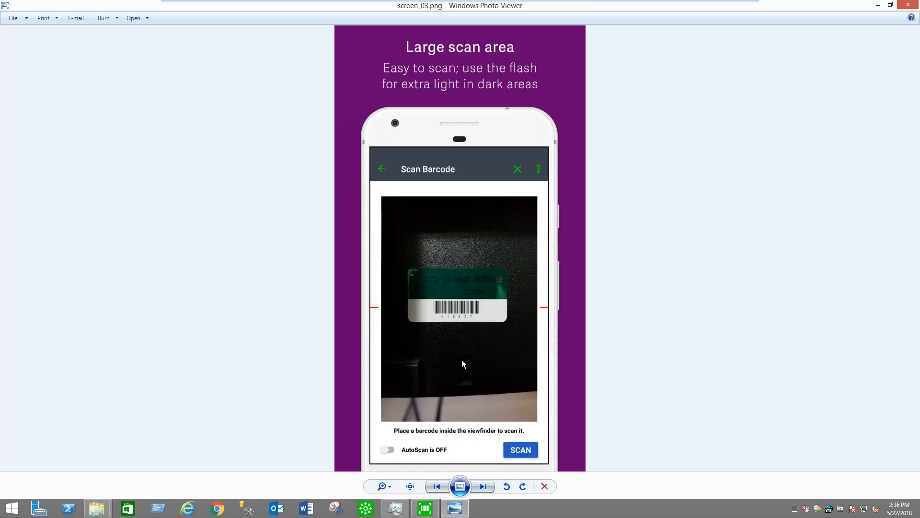
click(484, 486)
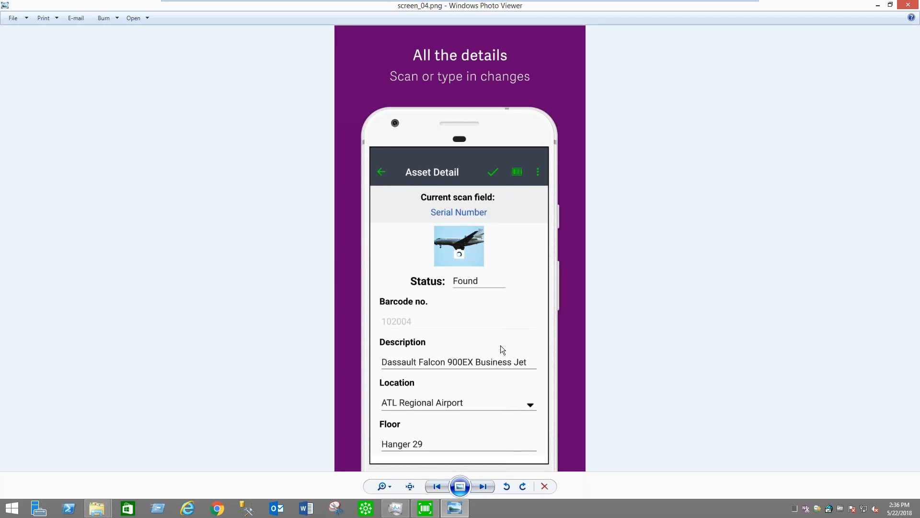
click(488, 487)
click(908, 5)
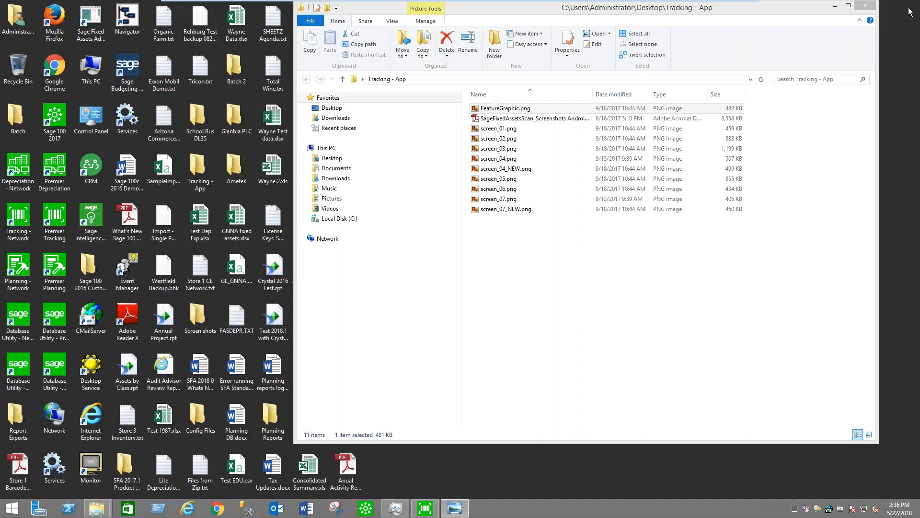
click(866, 6)
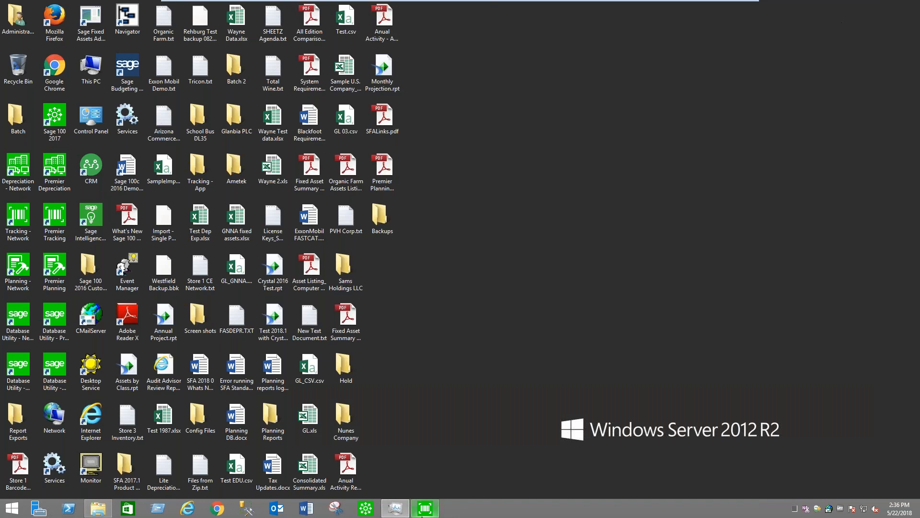
Switch back to Sage Fixed Assets and start defining a new inventory with the Inventory Helper, continuing to the inventory type page
click(399, 510)
click(590, 5)
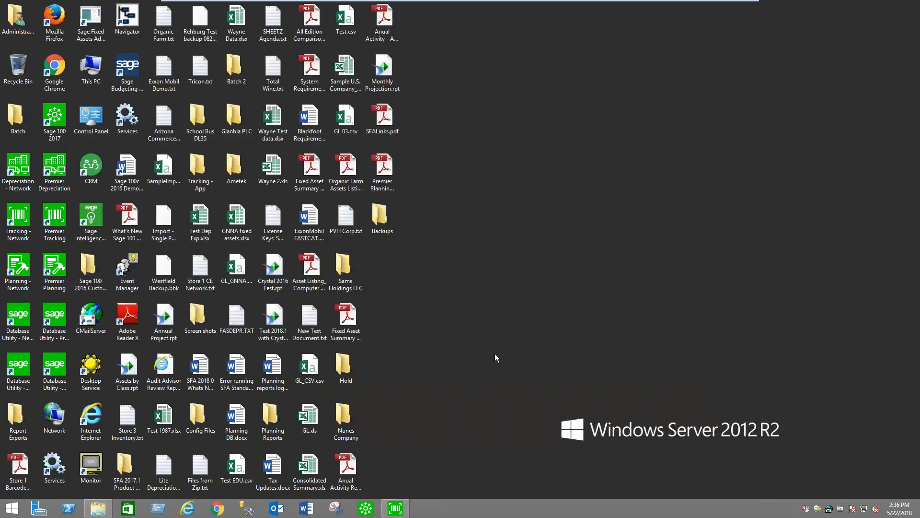
click(396, 509)
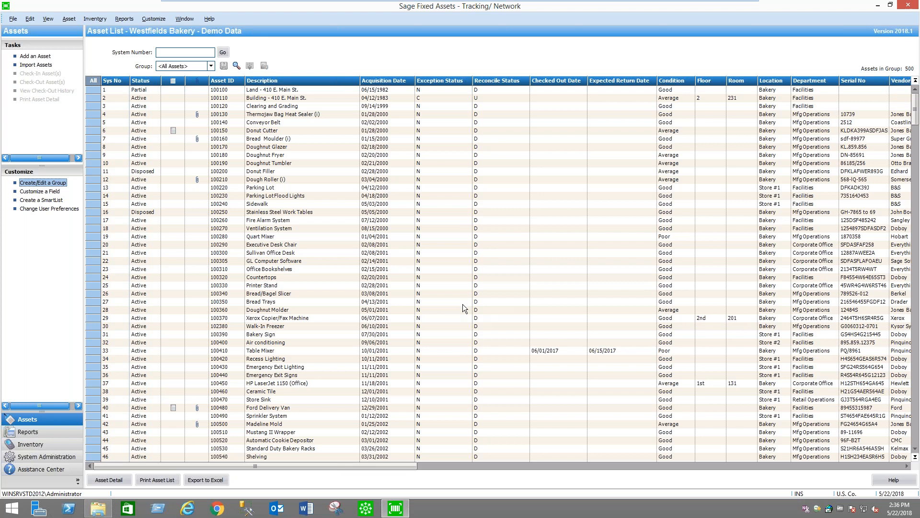
click(32, 445)
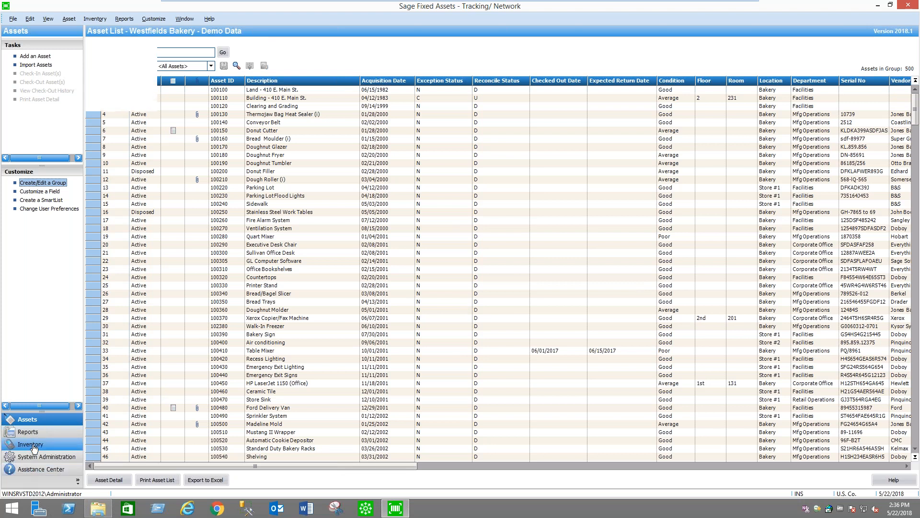
click(116, 102)
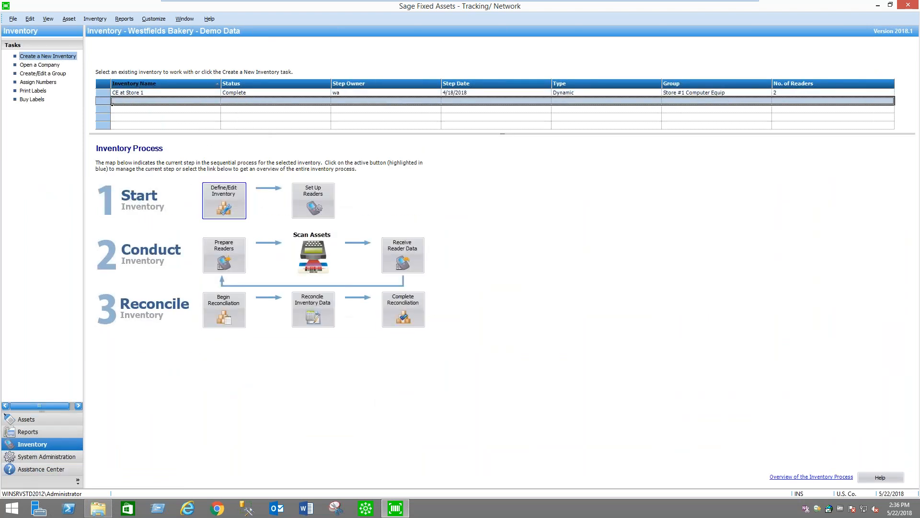
click(228, 193)
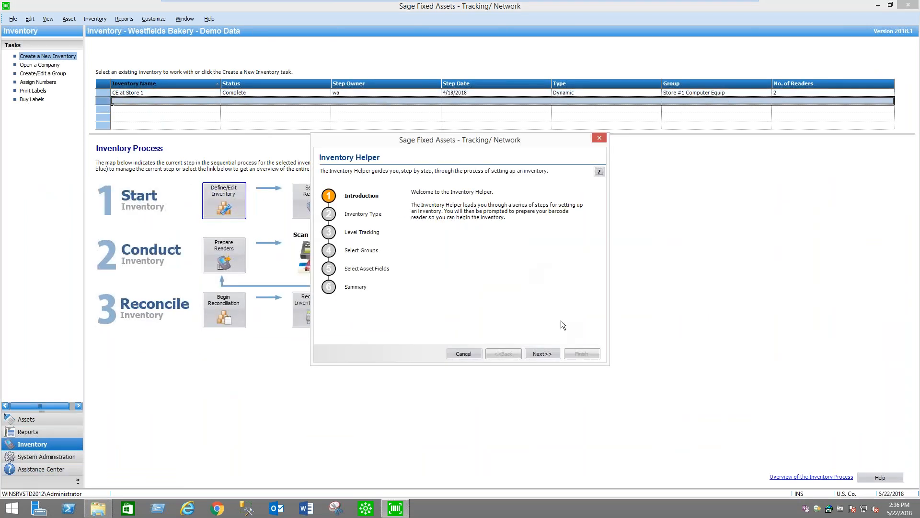
click(548, 353)
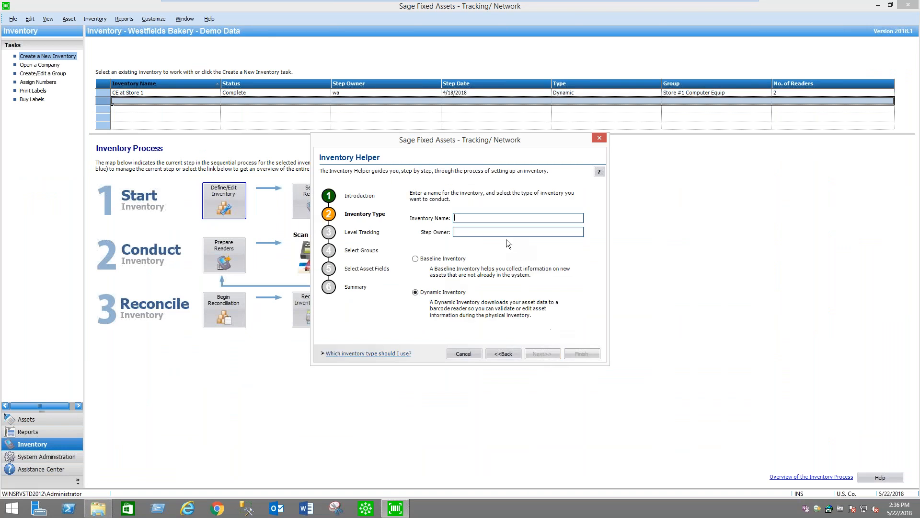
Name the dynamic inventory with the owner's first name in possessive form plus "Test inventory", and enter the owner's initials as step owner
click(485, 217)
text(Wayne)
text('s )
text(Test)
text( invento)
text(ry)
text(WA)
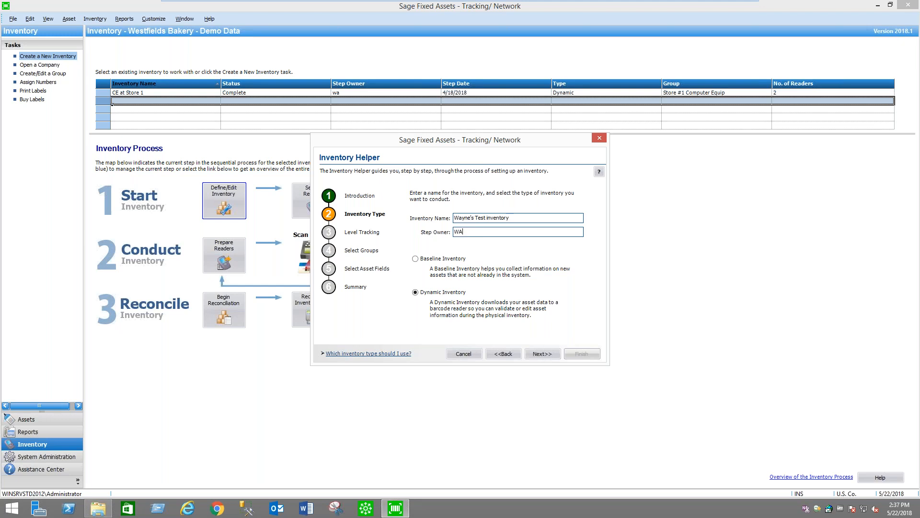
click(550, 353)
Select the Store #1 Computer Equip group as the assets to inventory and continue to the asset fields
drag(580, 232, 579, 268)
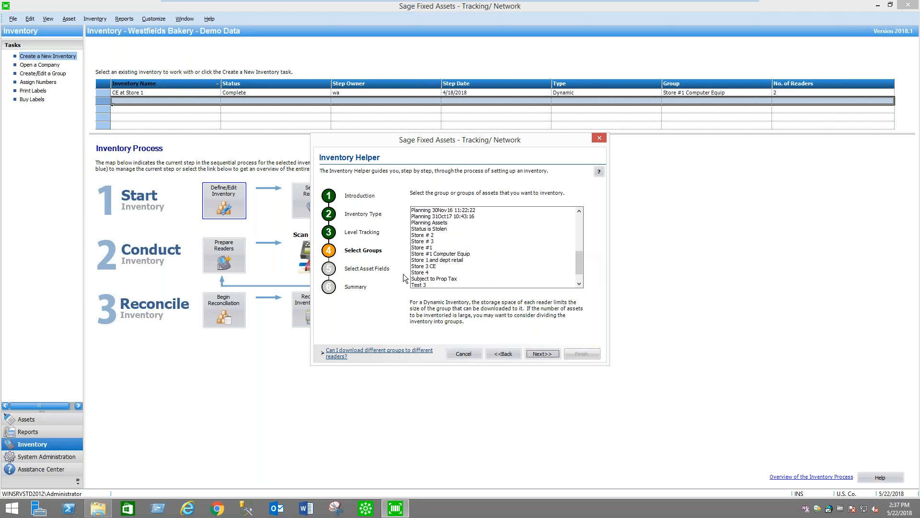
click(448, 255)
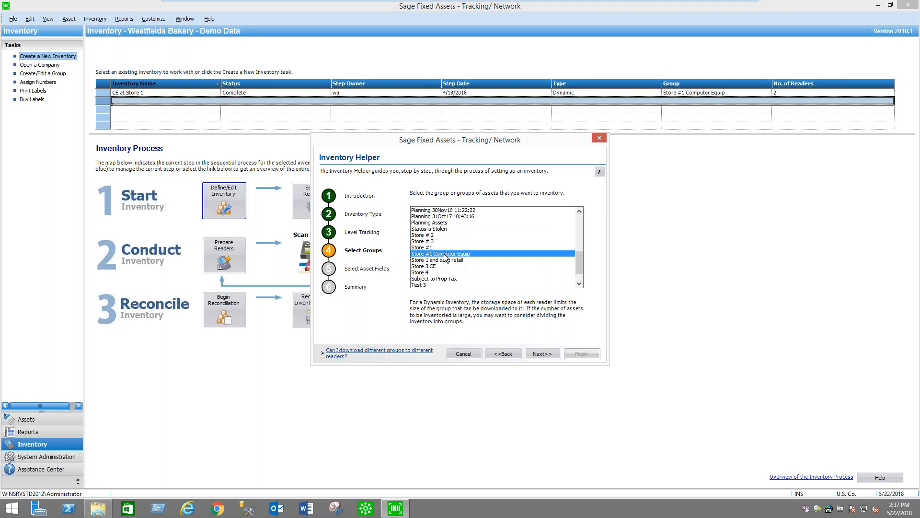
click(549, 353)
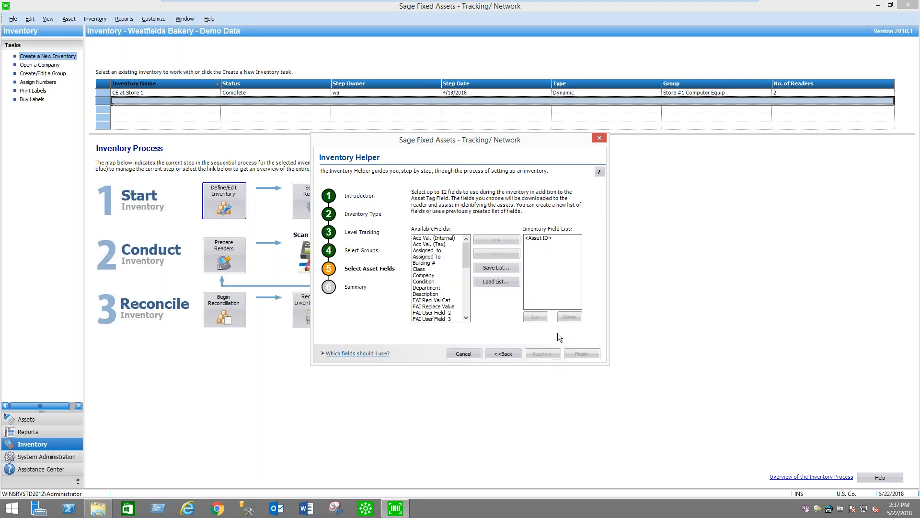
Load the saved inventory field list from Store 1 CE.ivf
click(501, 281)
click(432, 235)
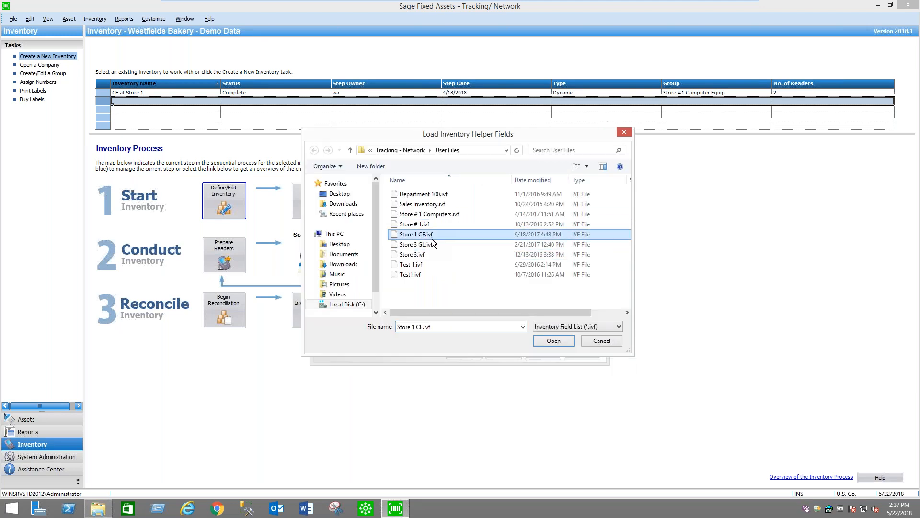
click(556, 341)
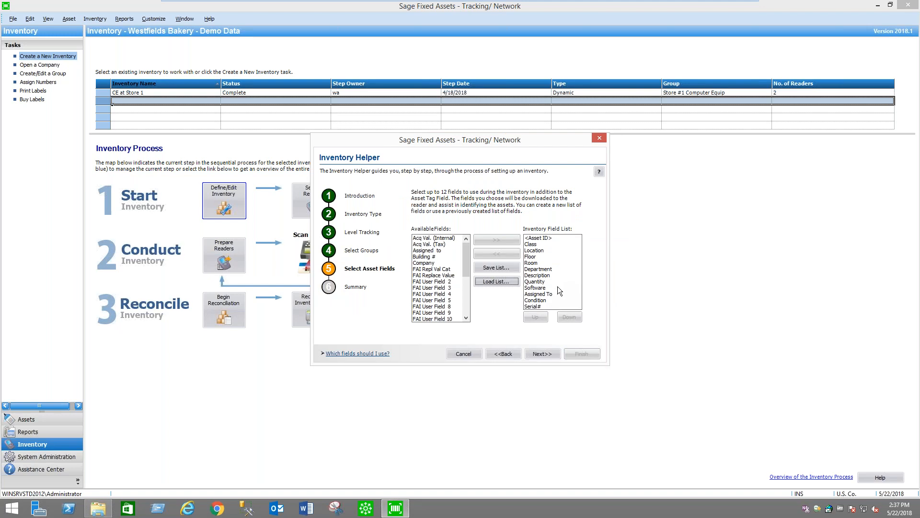
Add Building # to the inventory field list and move it up between Location and Floor
click(433, 257)
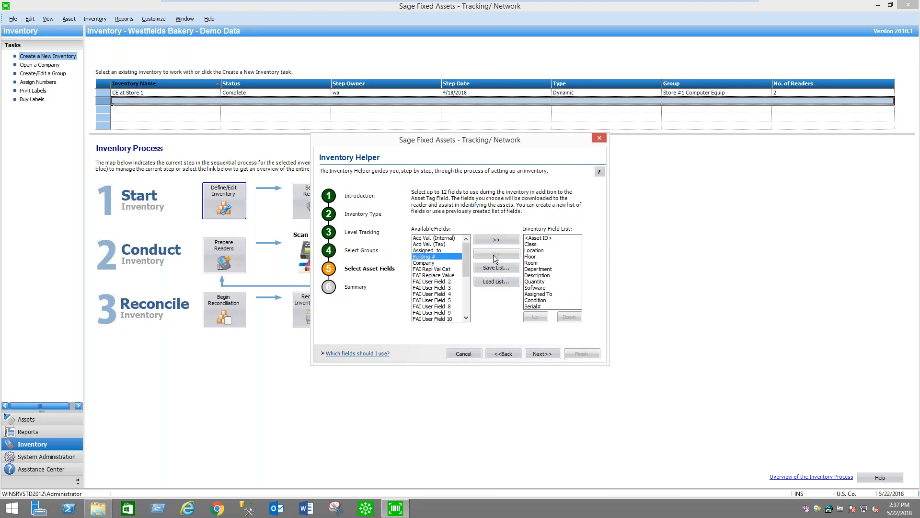
click(497, 240)
scroll(577, 286, down, 1)
click(533, 306)
click(536, 317)
click(535, 316)
click(535, 317)
click(536, 317)
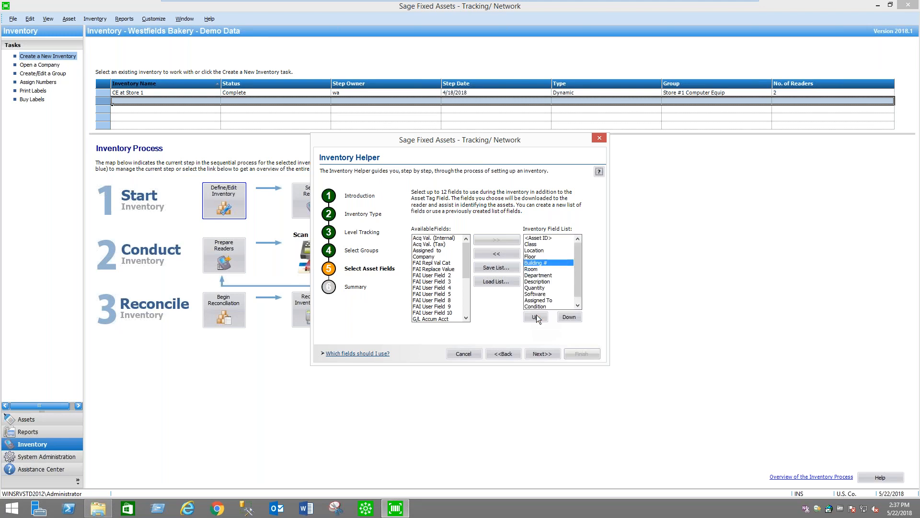
click(536, 316)
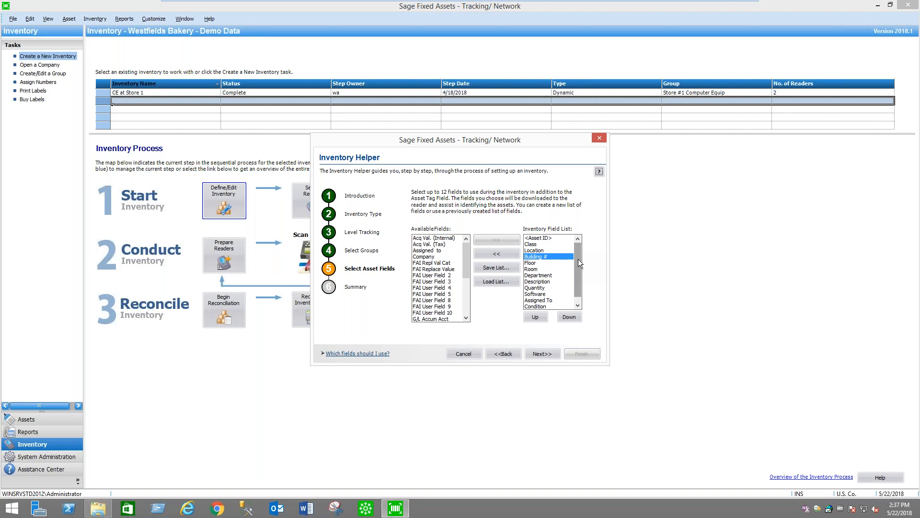
Review the complete inventory field list, then proceed to the summary and finish the Inventory Helper
drag(580, 254, 579, 270)
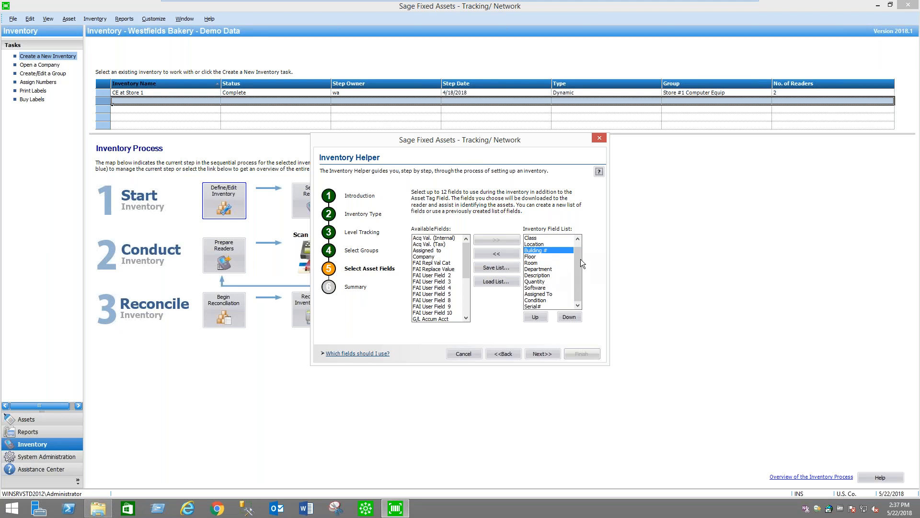
drag(578, 278, 577, 260)
click(547, 354)
click(586, 355)
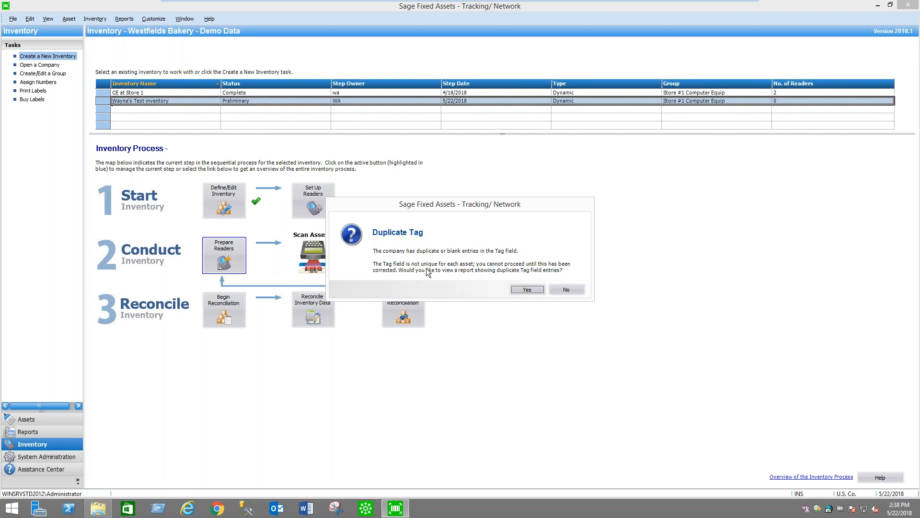
View the Duplicate Tag Field Report, highlight its duplicated Asset ID entries, and close the report
click(518, 289)
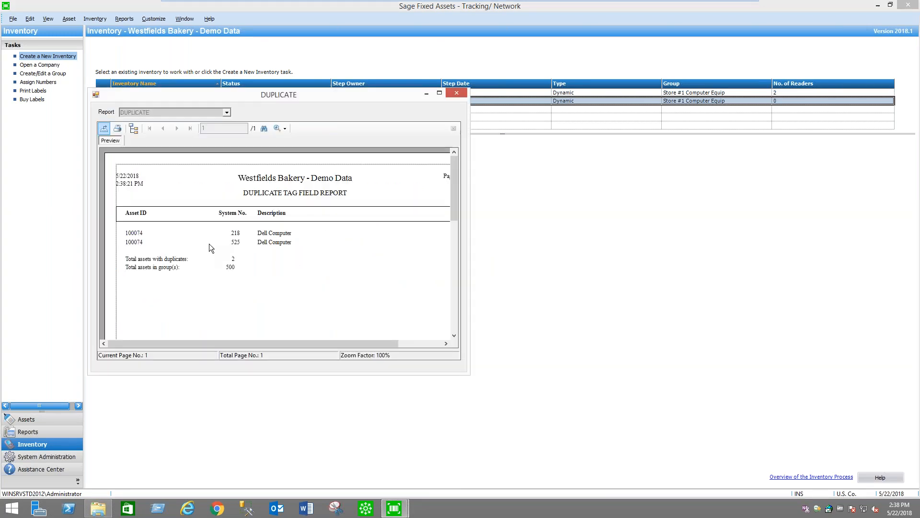
click(150, 233)
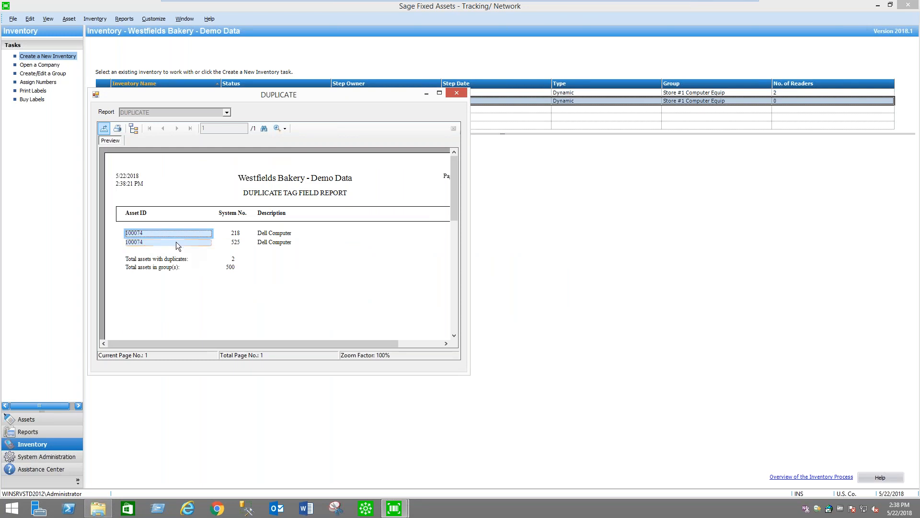
click(457, 94)
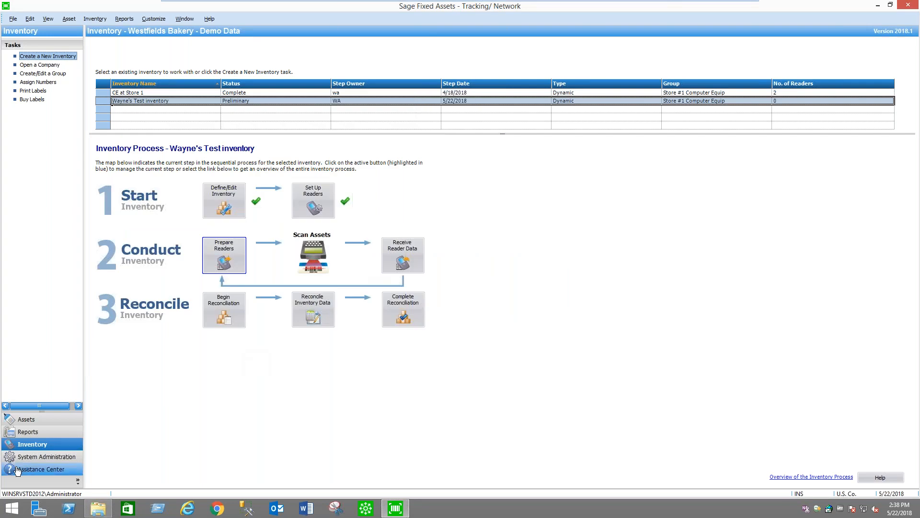
Open the details of asset 528, Dell 5378 Laptop, from the end of the asset list and go back to the preceding asset
click(26, 420)
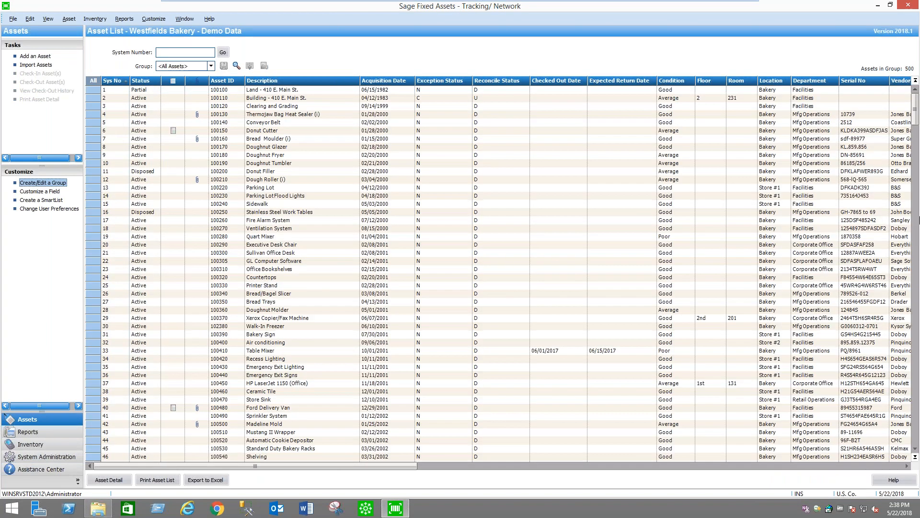
drag(916, 110, 916, 436)
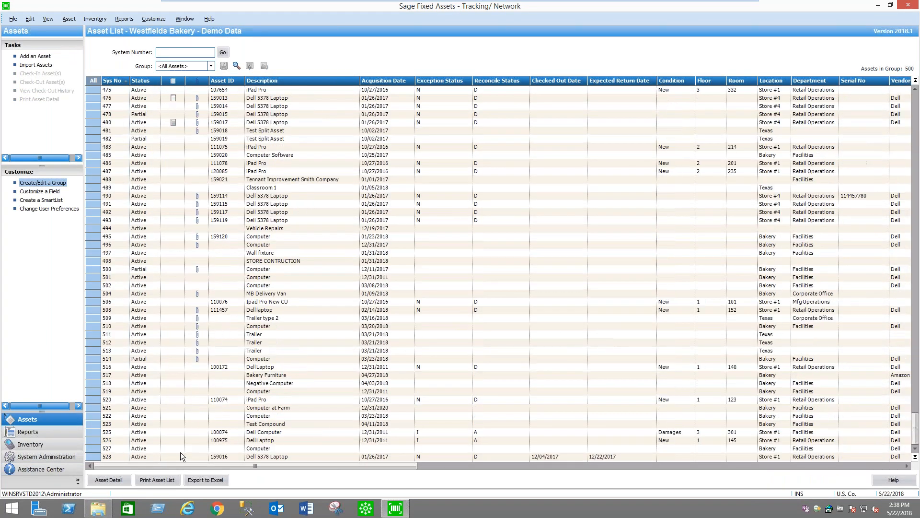
double_click(230, 456)
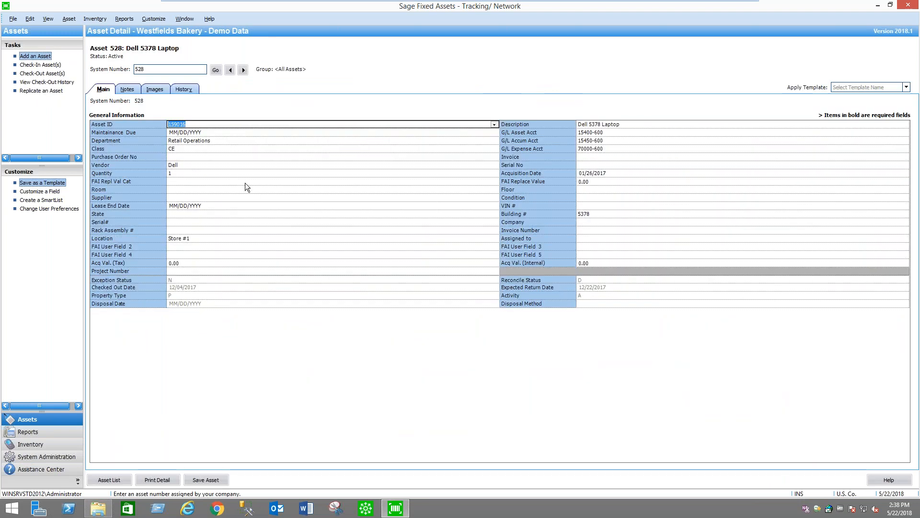
click(230, 70)
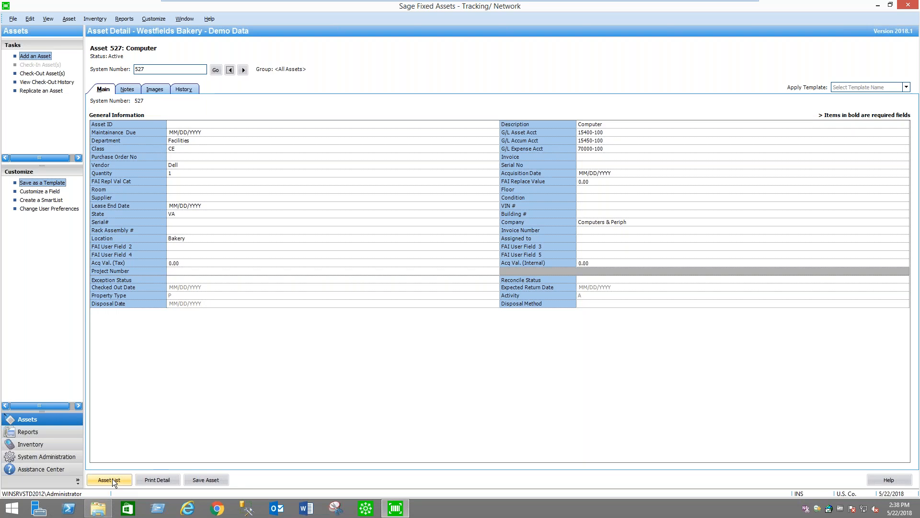
Try to open the details of the asset with system number 524
double_click(160, 69)
text(524)
key(Return)
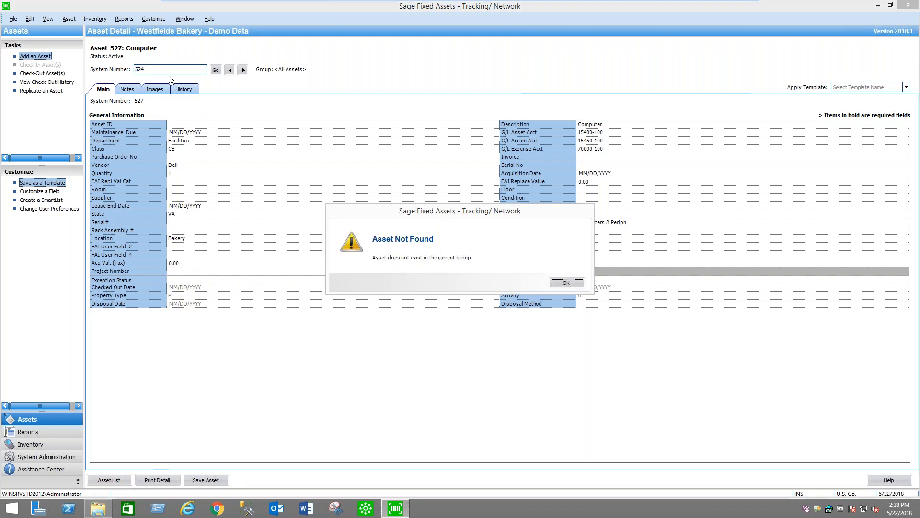
click(559, 281)
Return to the asset list and open the details of asset 525, Dell Computer
click(110, 480)
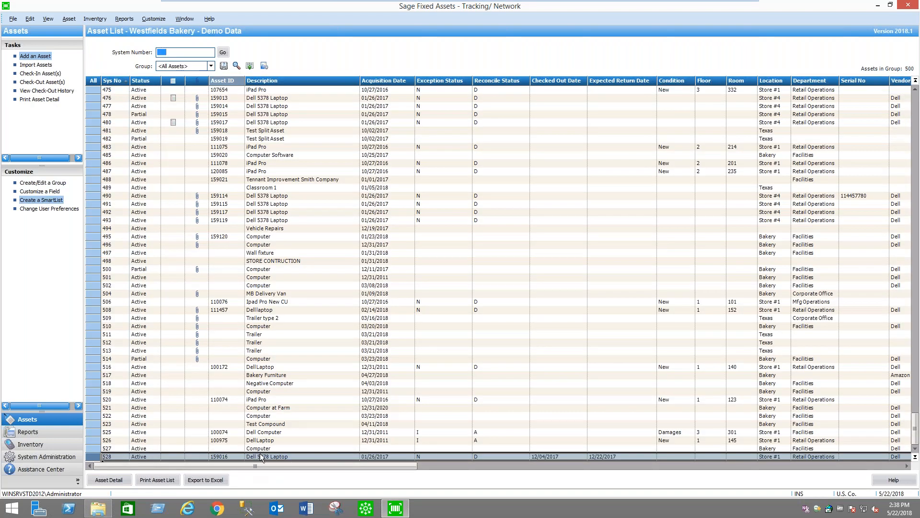
click(270, 399)
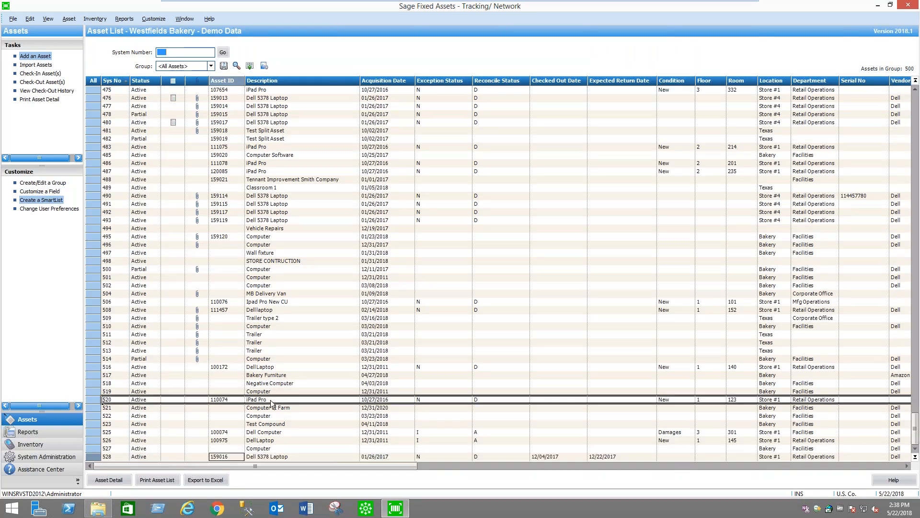
double_click(291, 433)
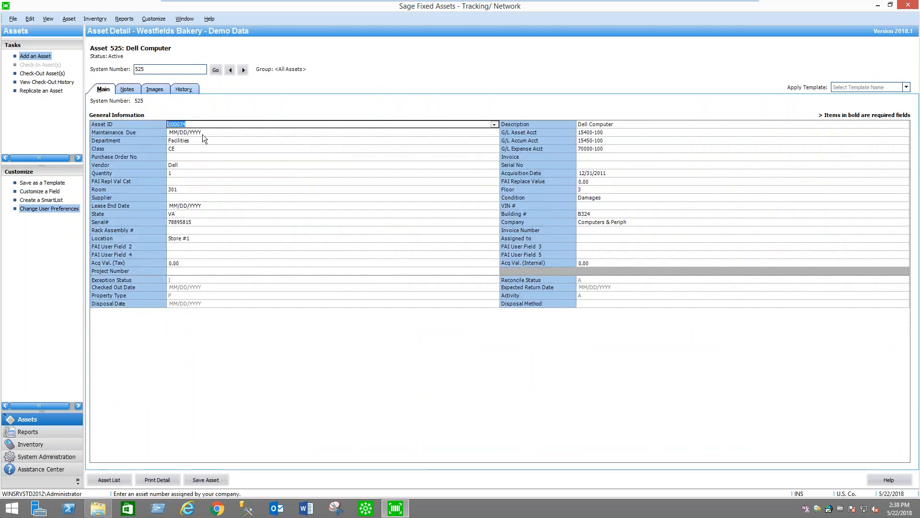
Set the Asset ID of the Dell Computer to 110074 and save the asset
click(194, 124)
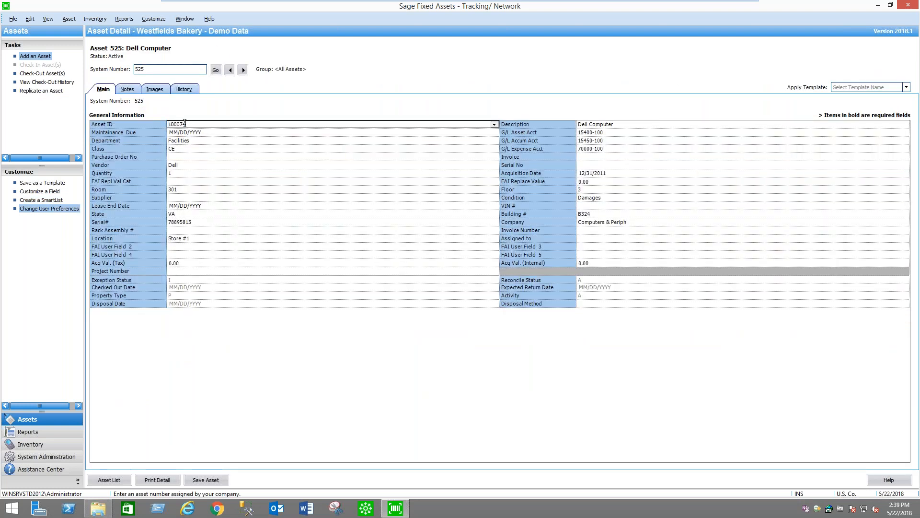
key(BackSpace)
text(1)
click(218, 126)
click(215, 480)
Run the Duplicate Tag report, review the listed assets and close it
click(128, 20)
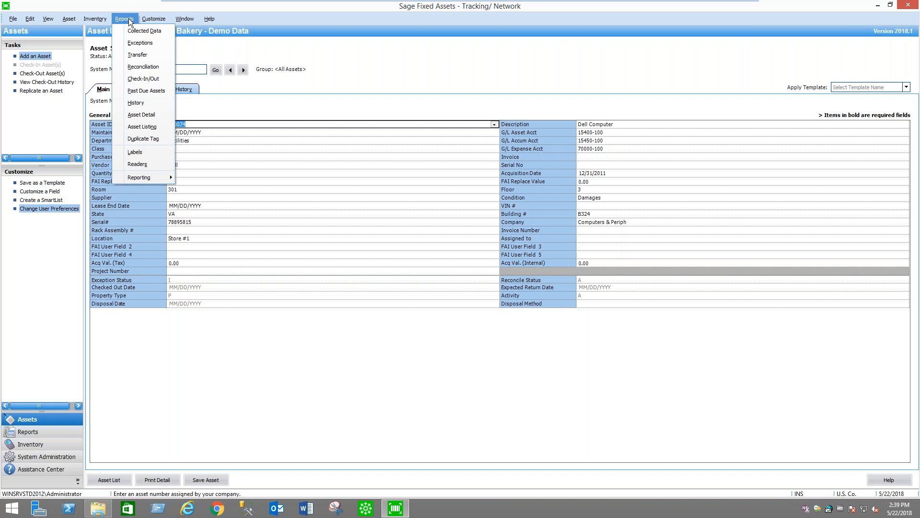
click(157, 138)
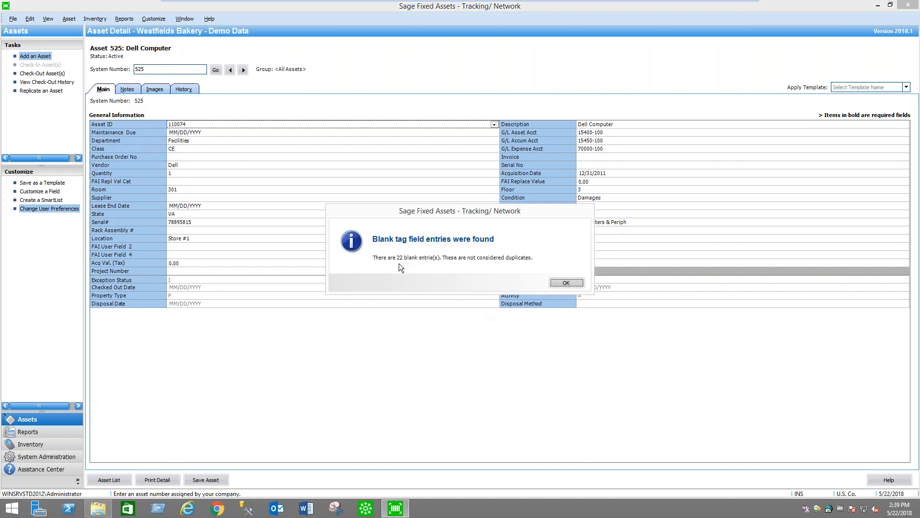
click(562, 282)
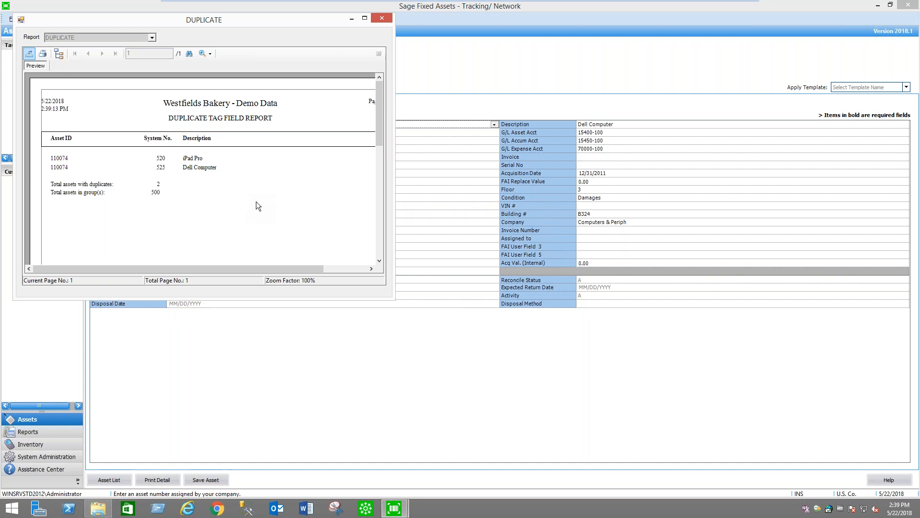
click(381, 18)
Save asset 525 again, then rerun and close the Duplicate Tag report
click(205, 479)
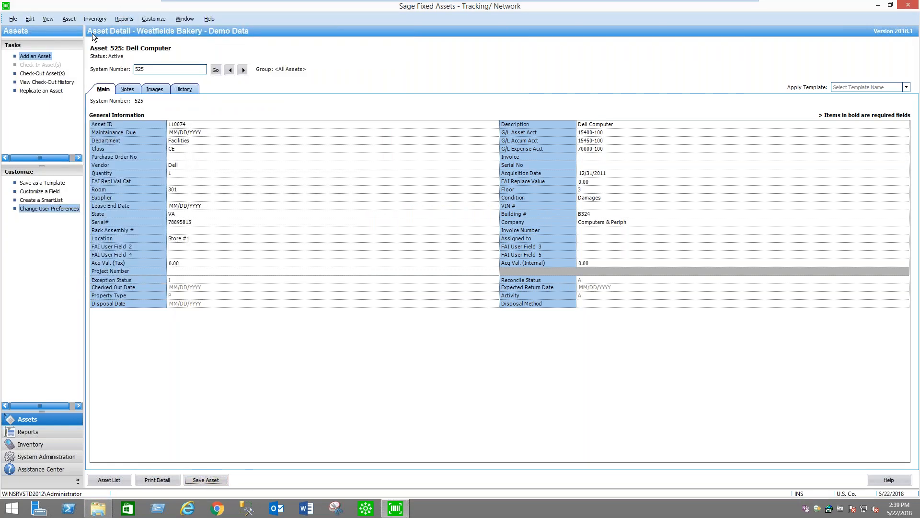
click(125, 18)
click(153, 138)
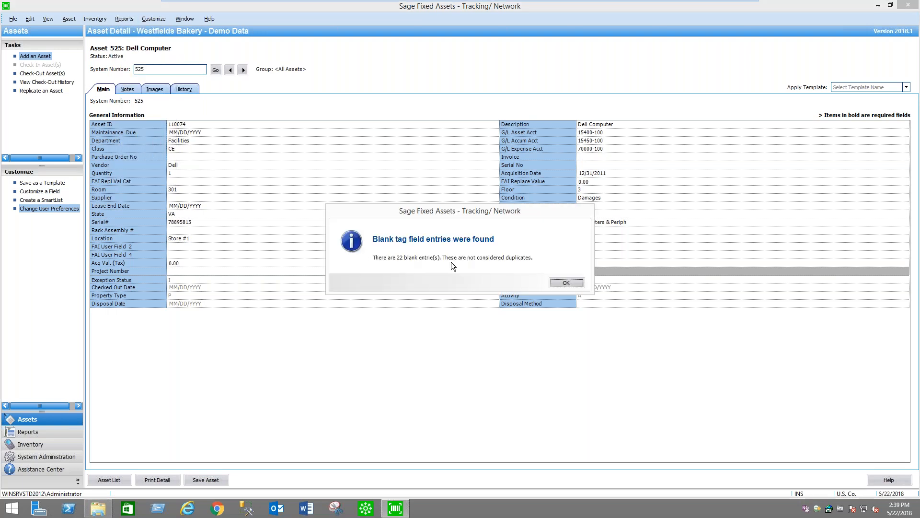
click(570, 281)
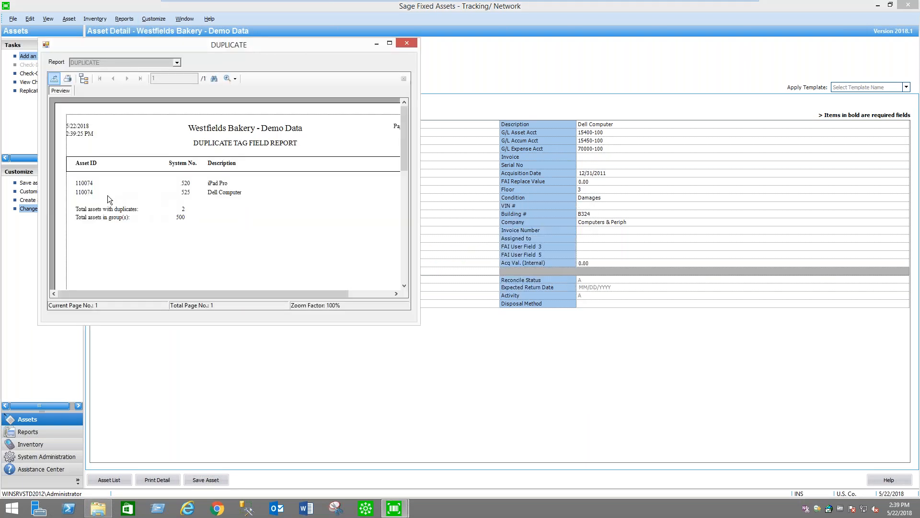
click(409, 44)
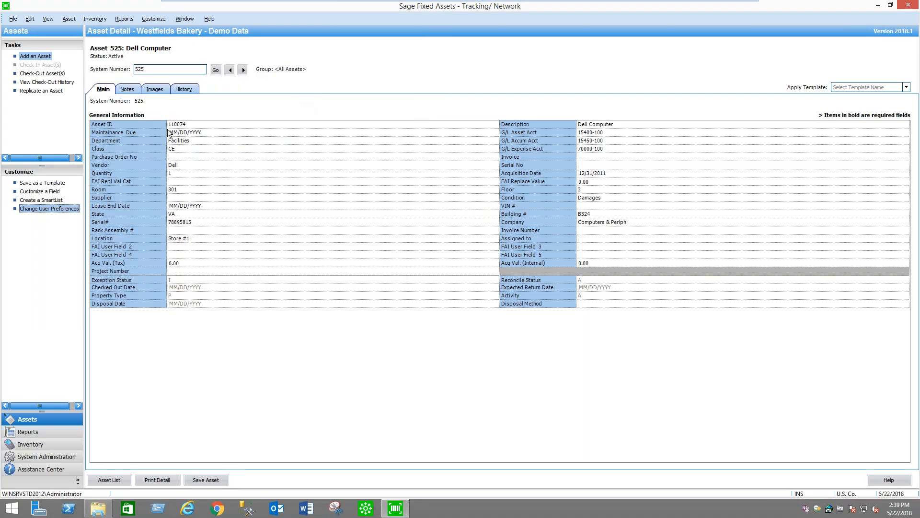
Set the Asset ID of asset 525 to 111074 and save the asset
click(175, 125)
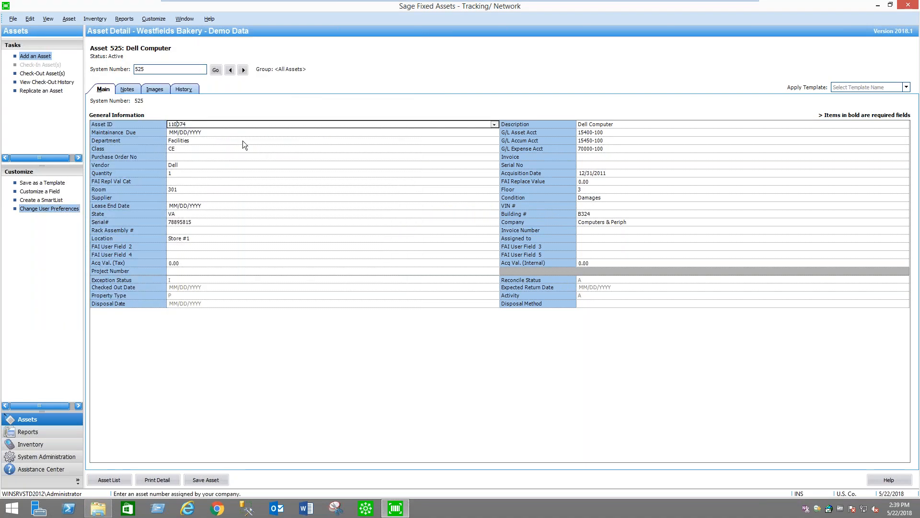
key(BackSpace)
text(1)
click(212, 481)
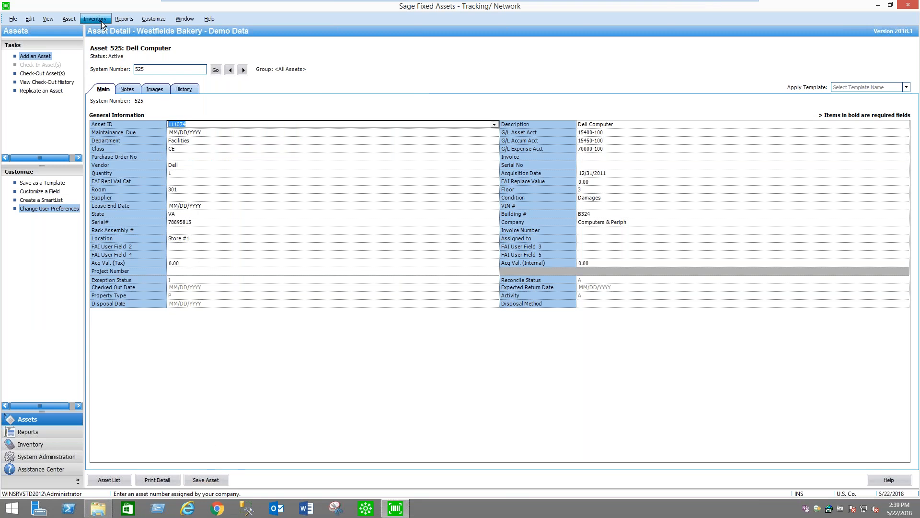
Check once more for duplicate tags after the Asset ID correction and return to the asset list
click(127, 21)
click(144, 139)
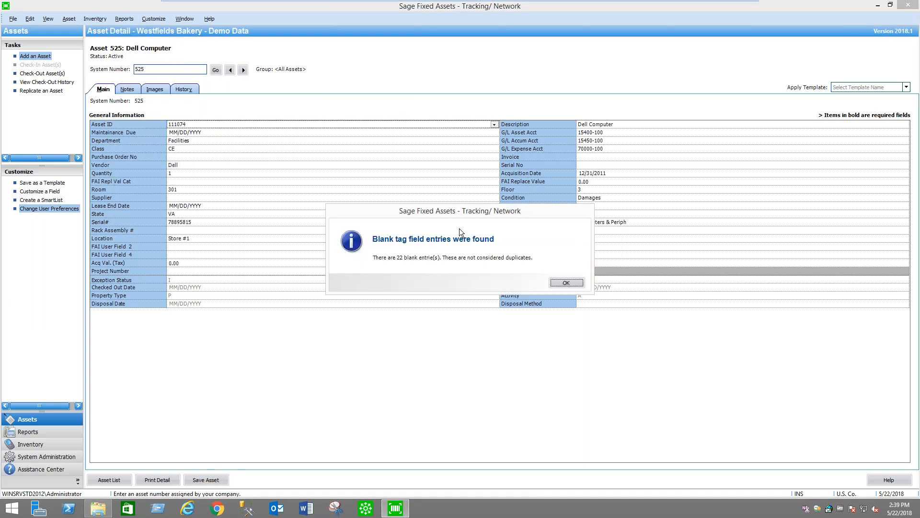
click(562, 281)
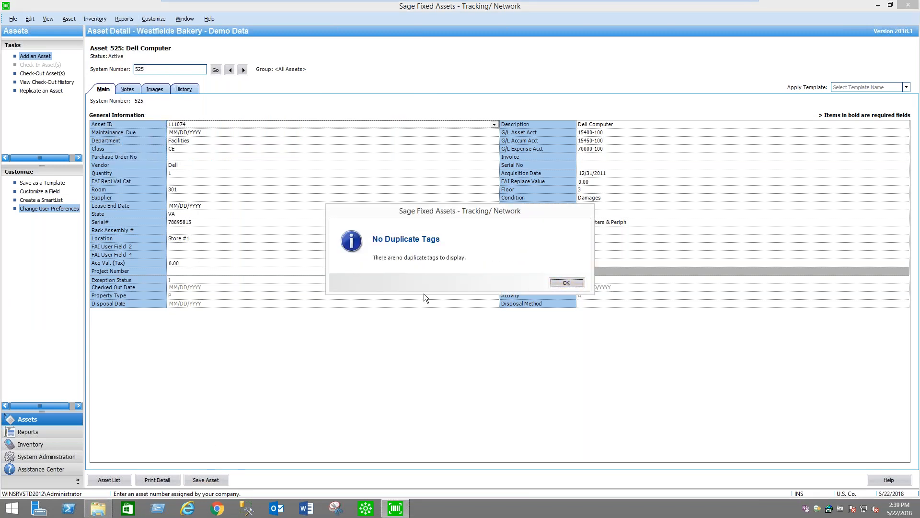
click(566, 283)
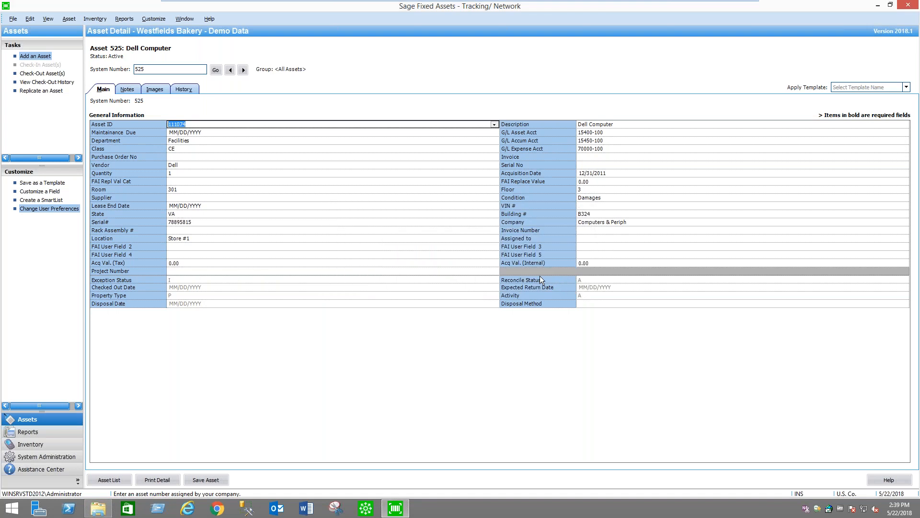
click(110, 479)
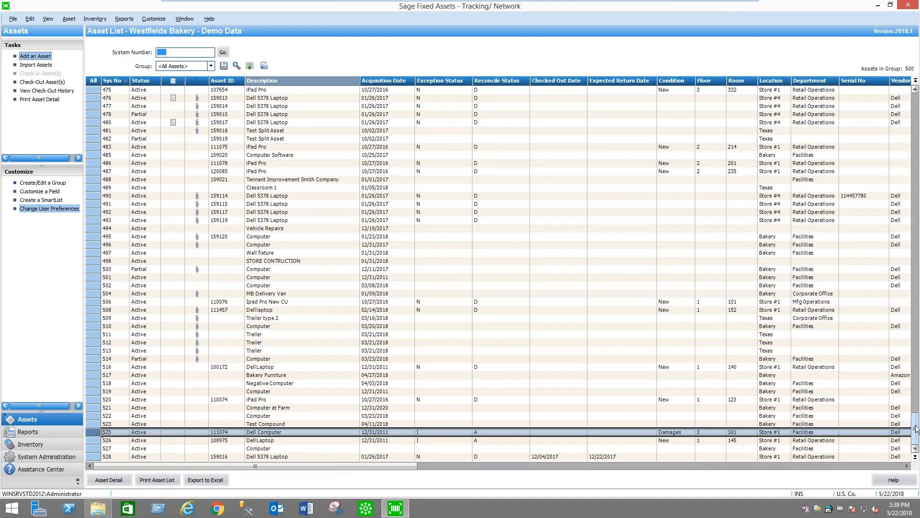
Select the preliminary test inventory in the inventory overview, and look through its existing readers in the Reader Manager
click(27, 447)
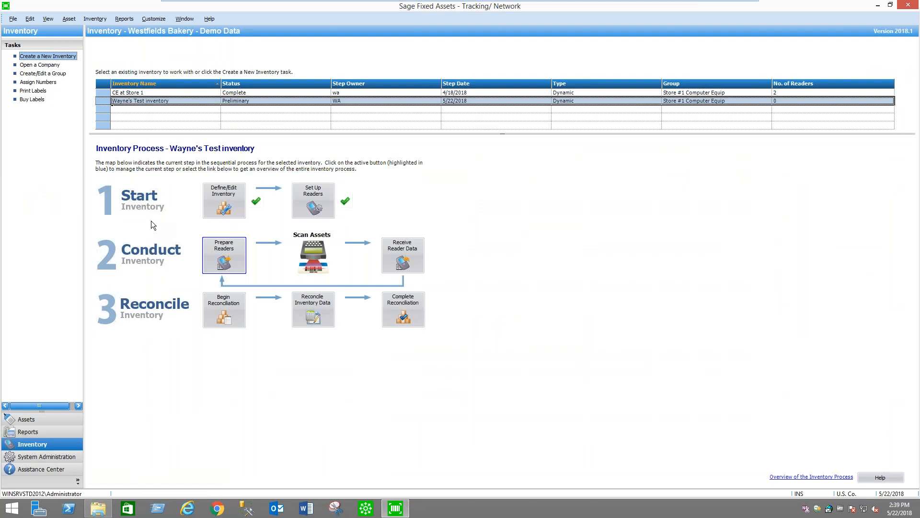
click(154, 103)
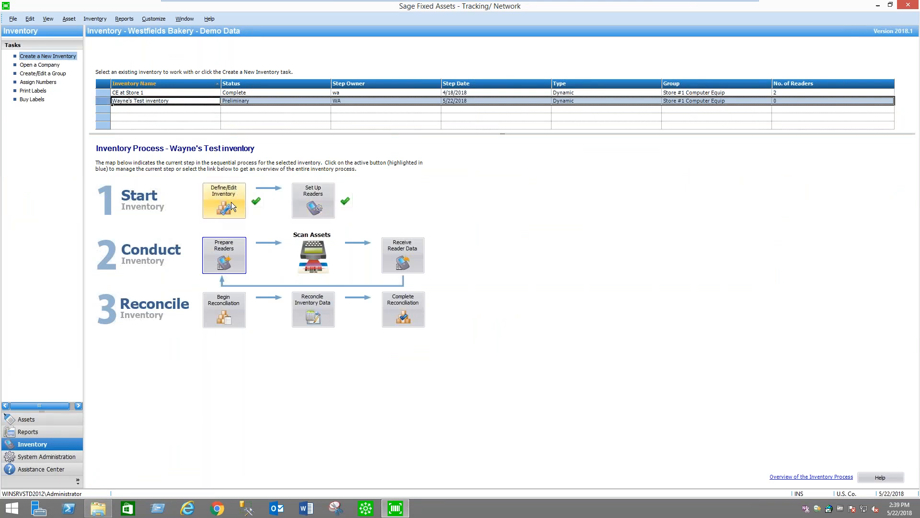
click(318, 206)
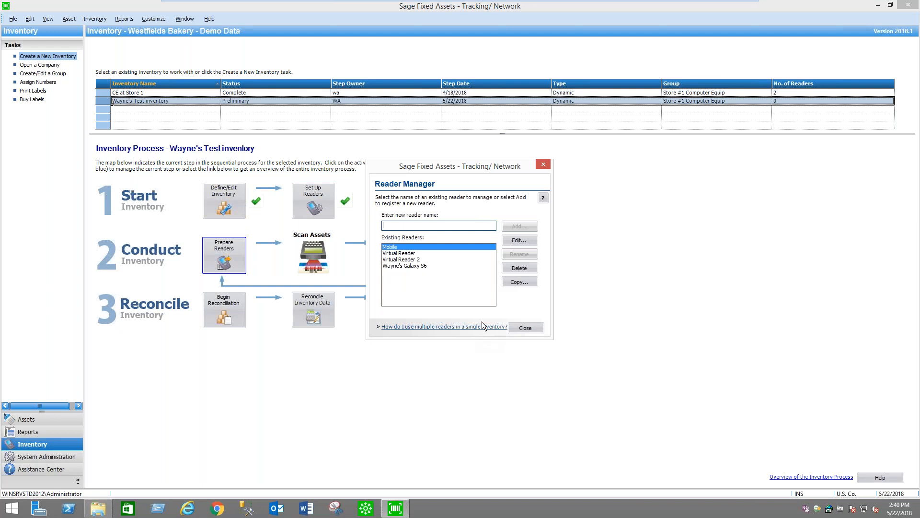
click(417, 267)
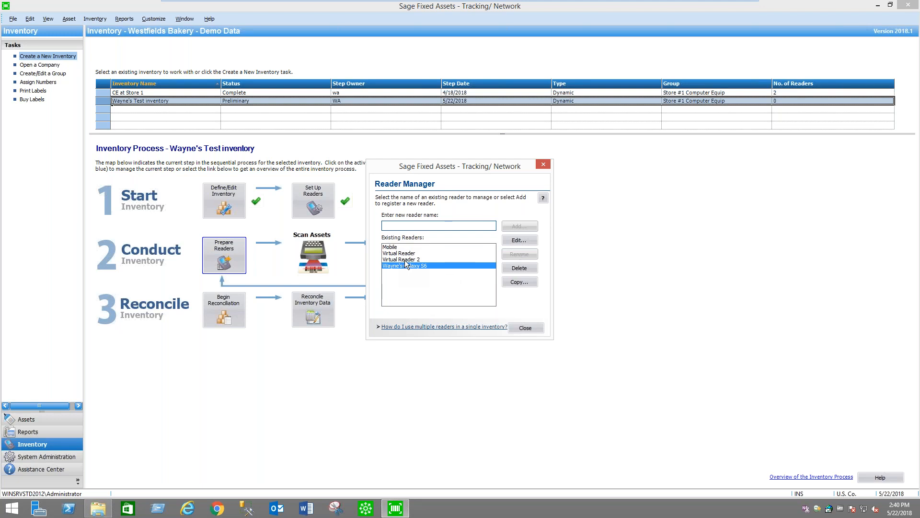
click(525, 328)
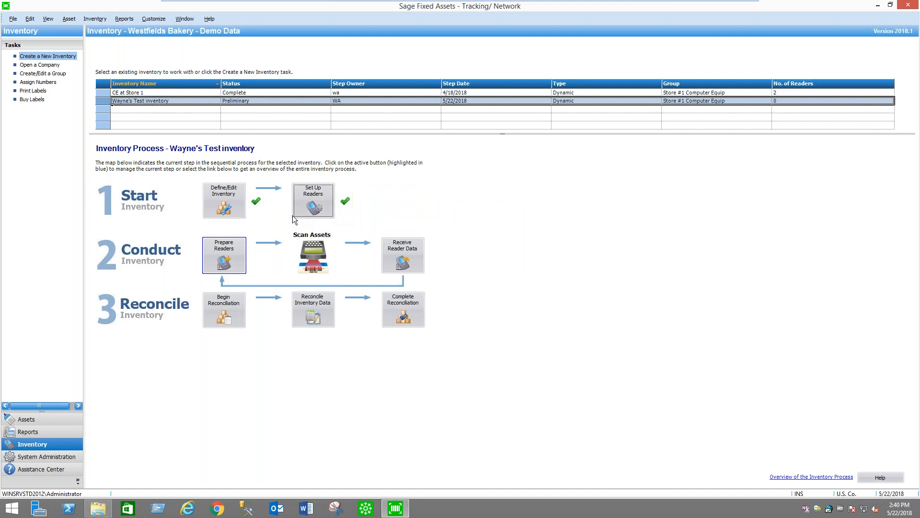
Prepare the Galaxy S6 reader for the test inventory, accepting the group Store #1 Computer Equip
click(245, 255)
click(477, 221)
click(429, 254)
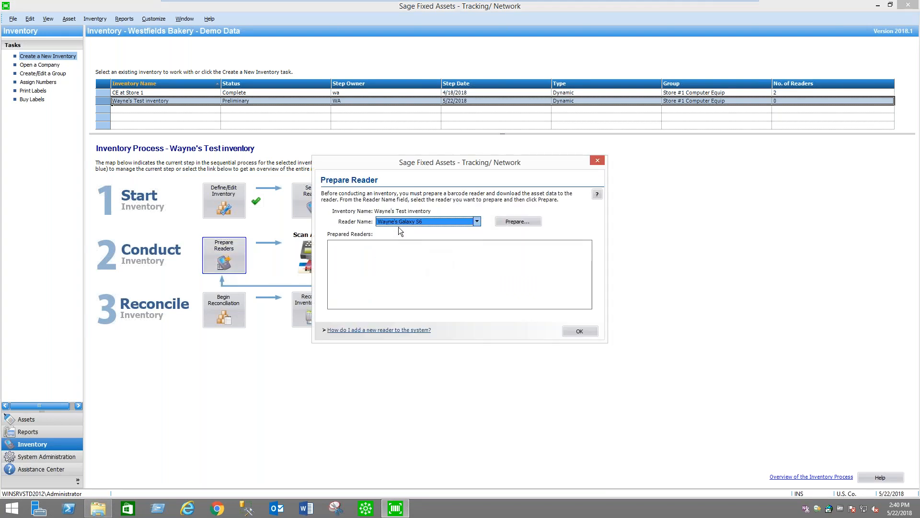
click(523, 221)
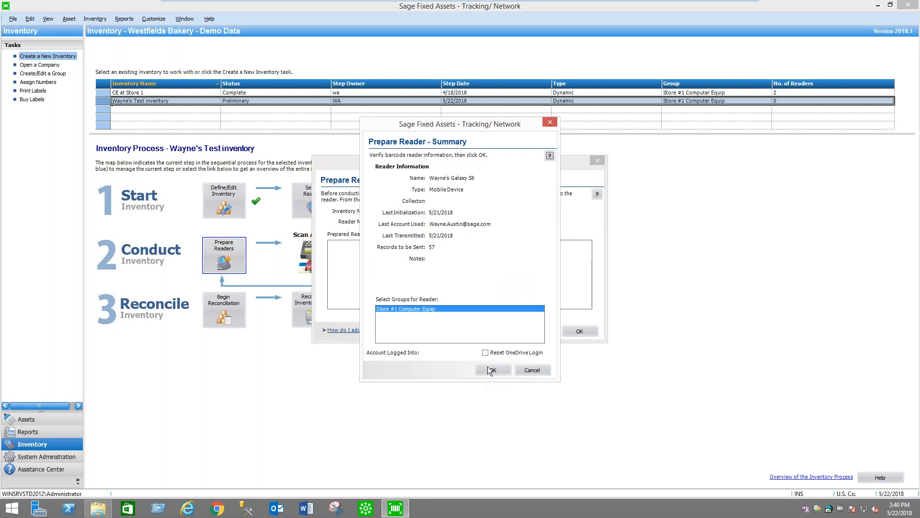
click(492, 369)
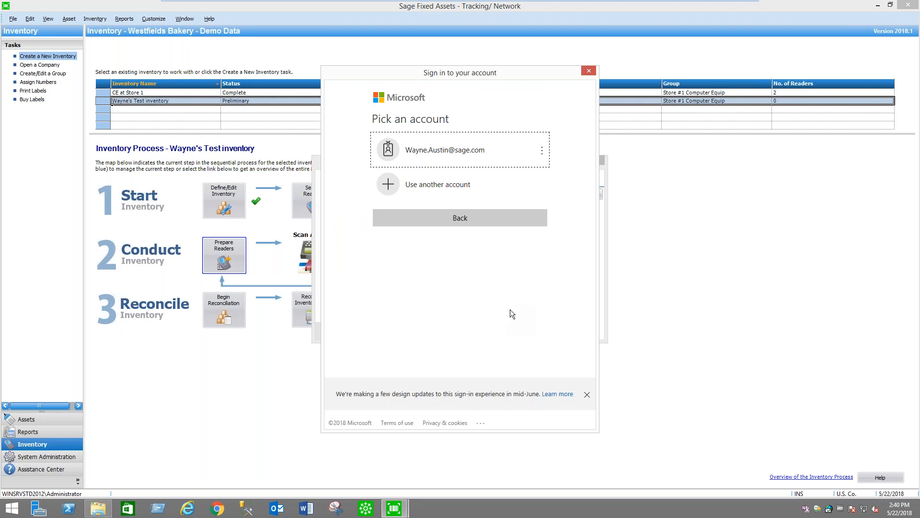
Choose the existing Microsoft account and sign in by entering the account password
click(472, 151)
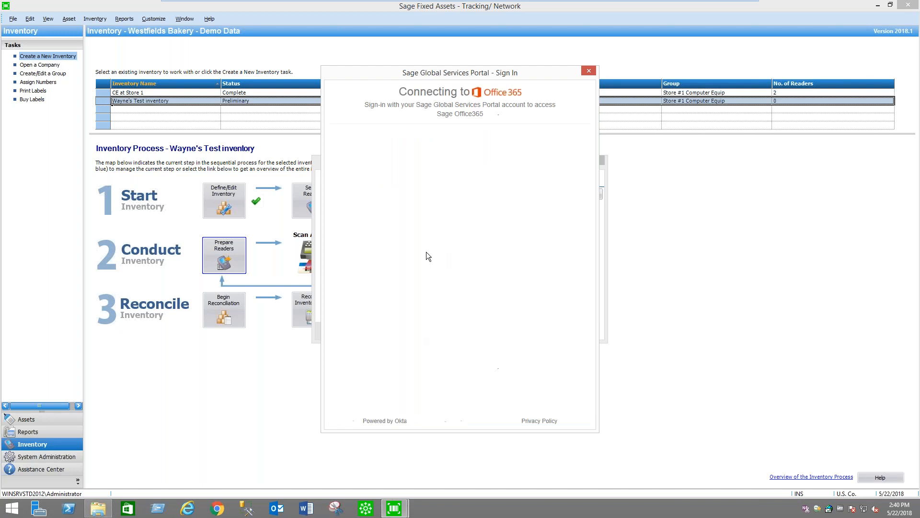
click(438, 287)
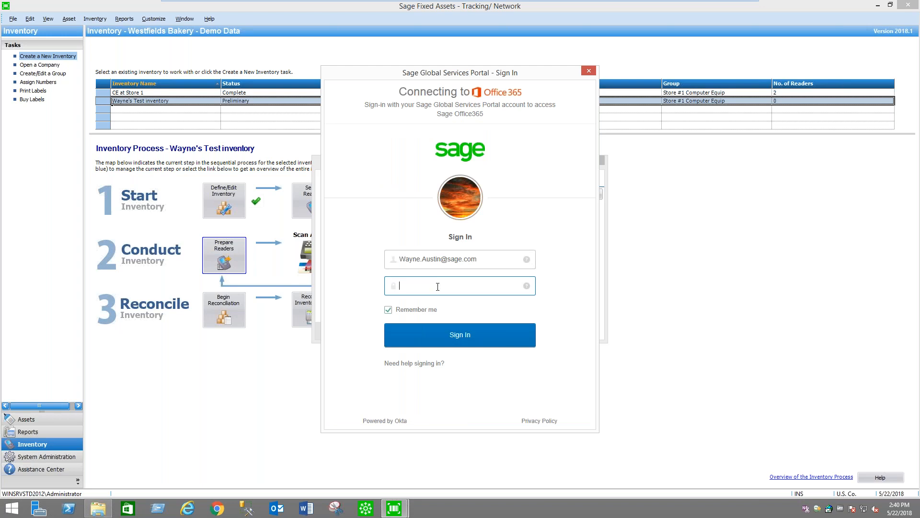
text(••••••••••)
click(478, 338)
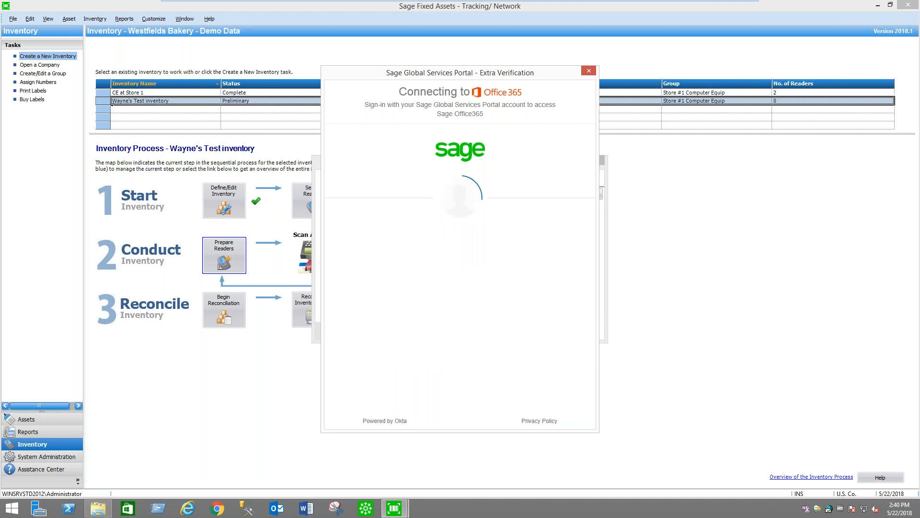
Enter the answer to the security question, verify it, and complete the data transfer to the Galaxy S6 reader
click(422, 282)
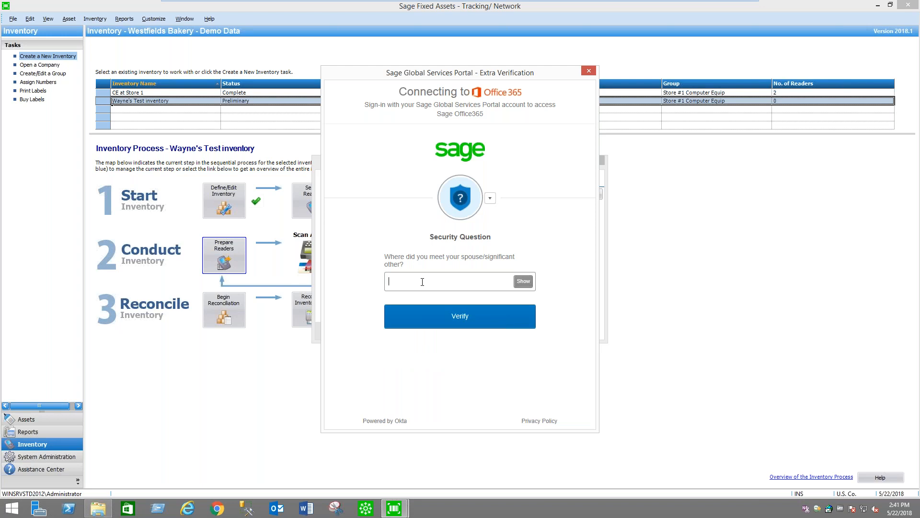
text(••)
key(BackSpace)
key(BackSpace)
text(•••••••)
key(Return)
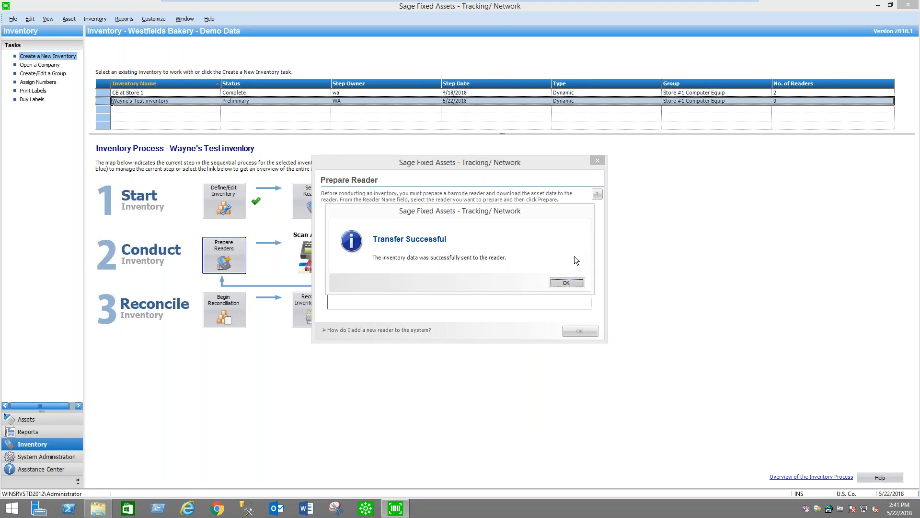
click(570, 284)
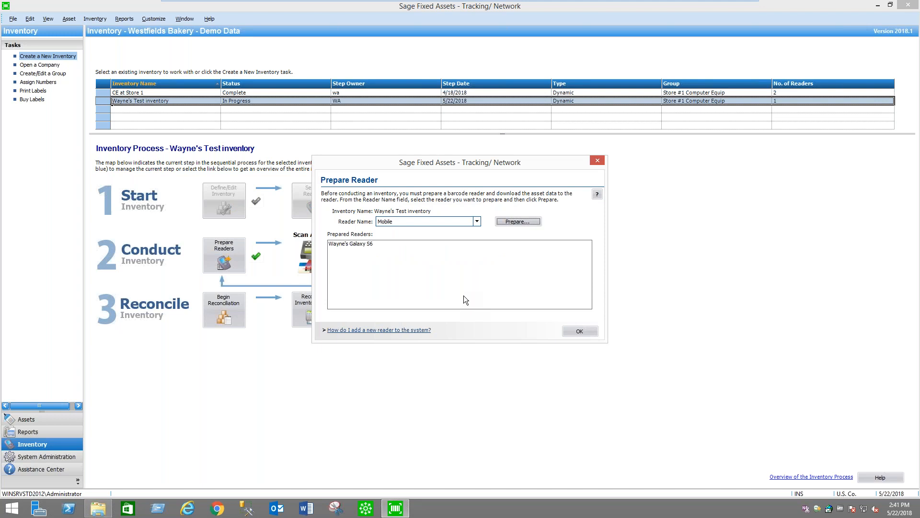
Prepare the Virtual Reader for the same inventory and place the virtual device beside the Prepare Reader dialog
click(476, 220)
click(409, 239)
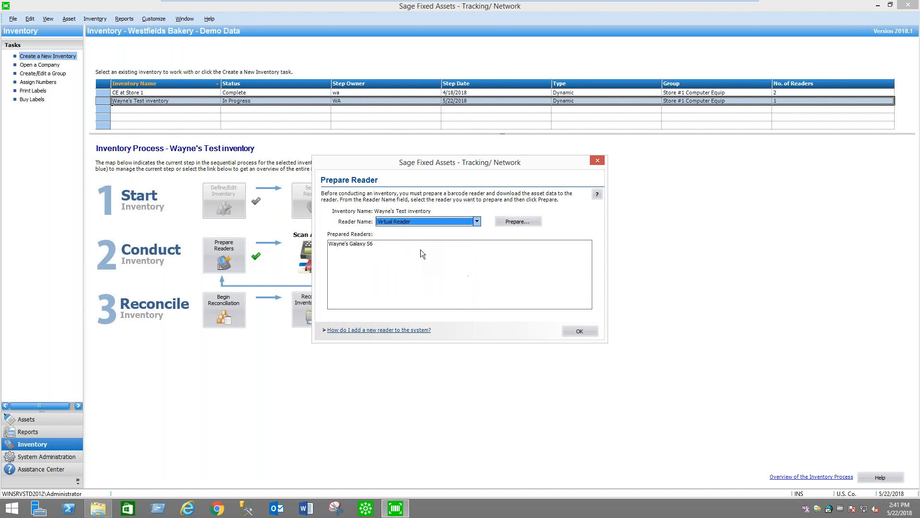
click(528, 222)
click(499, 370)
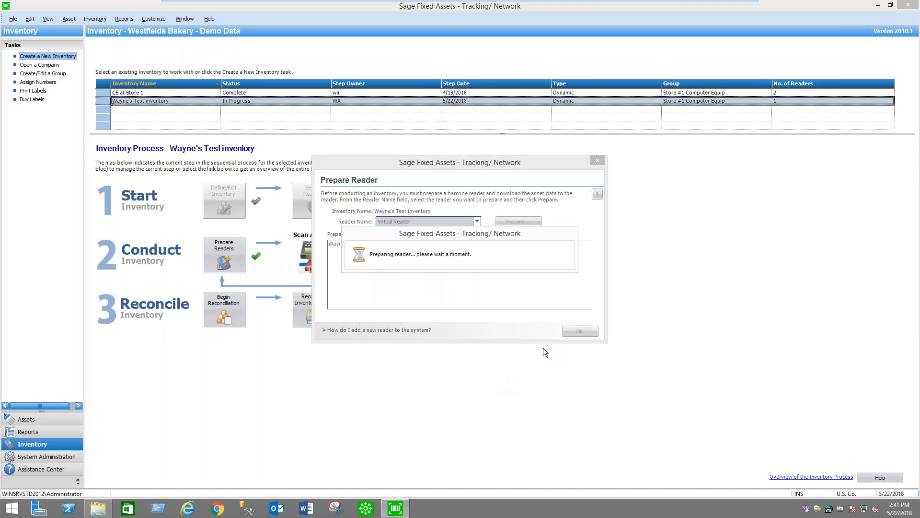
drag(433, 119, 710, 135)
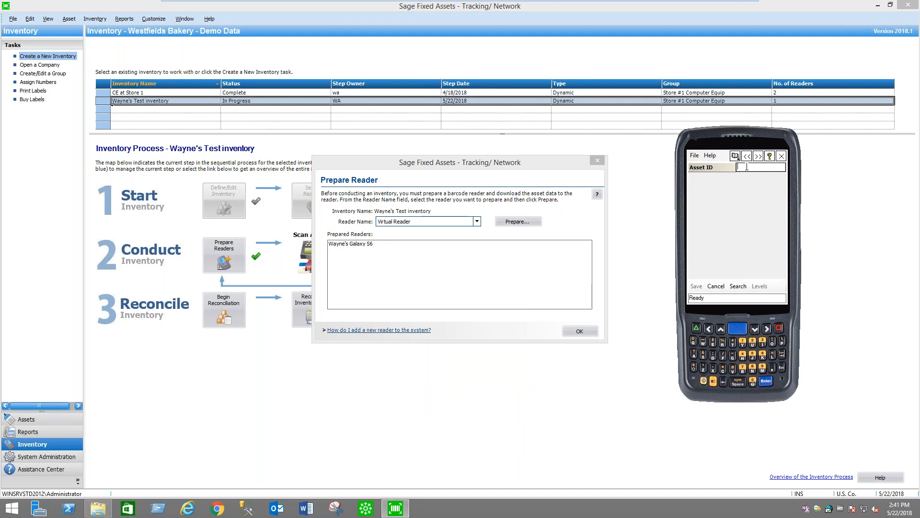
Search for Asset ID 100074 on the virtual reader
text(000)
text(74)
click(745, 288)
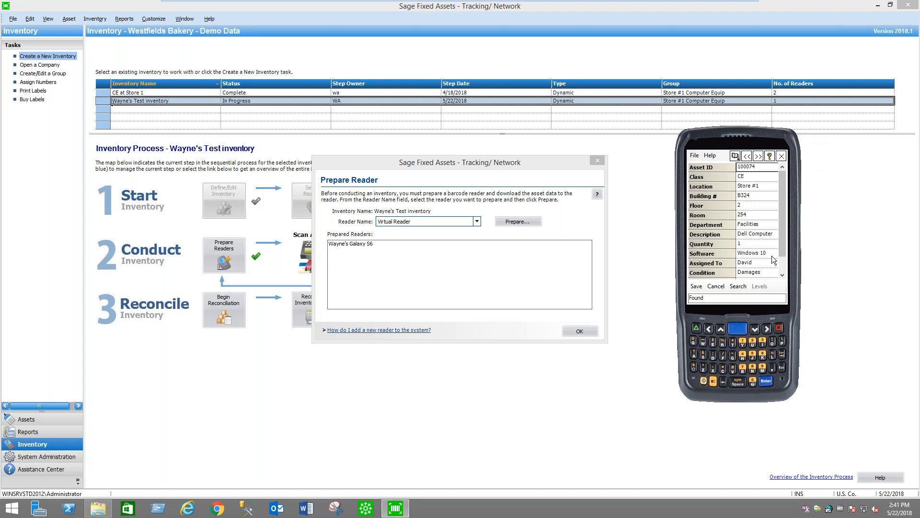
Save the entry for asset 100074, and look up and save asset 100075 on the virtual reader
click(697, 287)
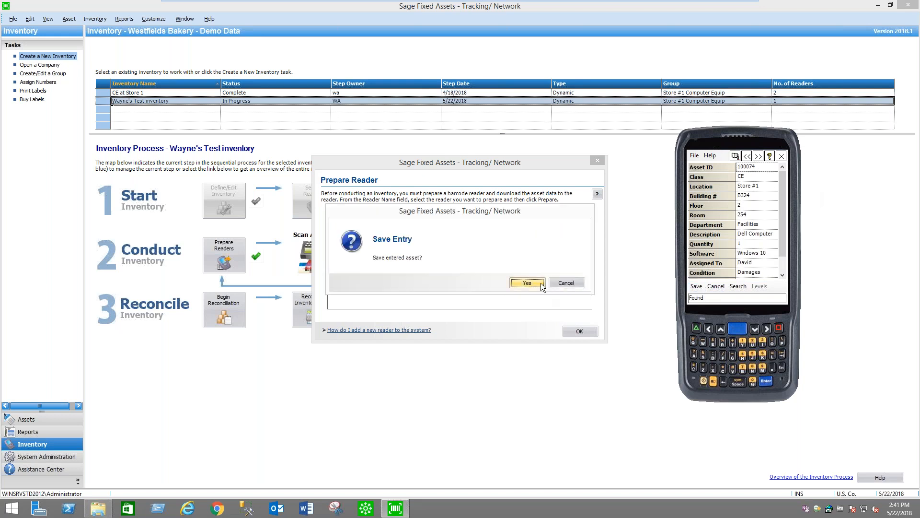
click(527, 283)
text(1)
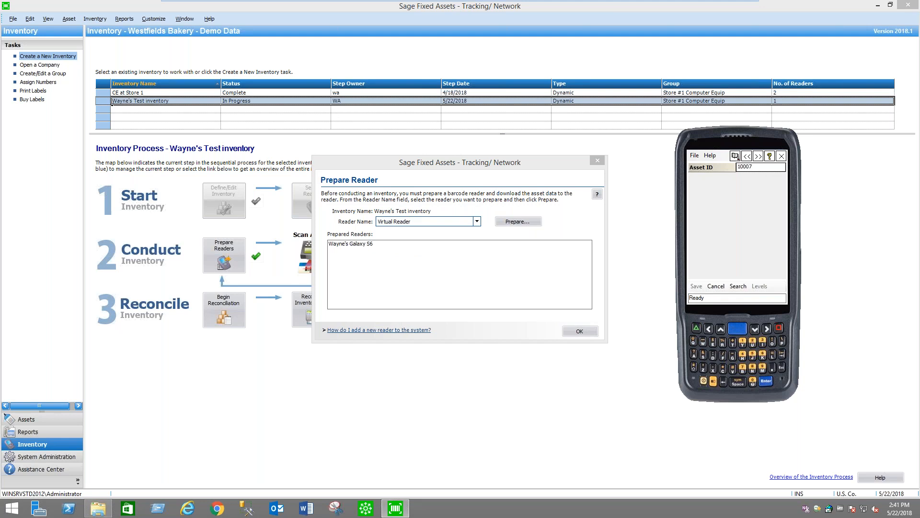
click(722, 288)
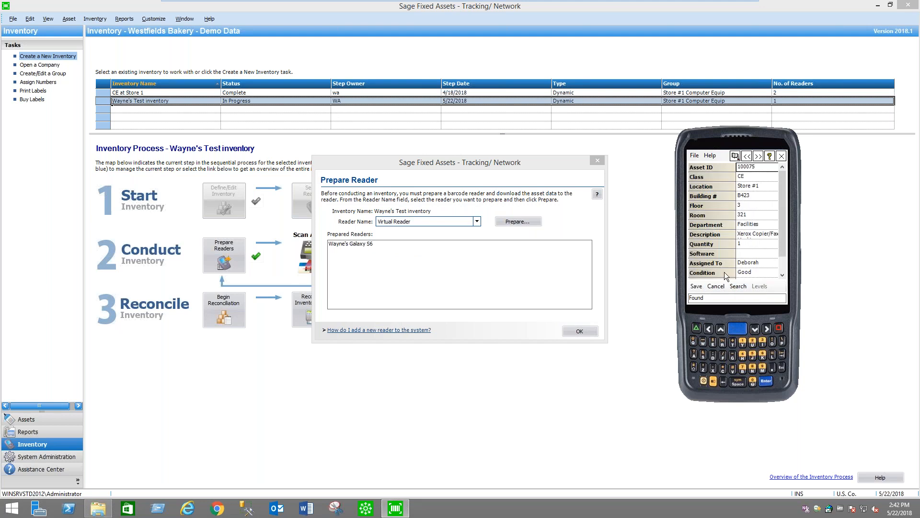
click(697, 287)
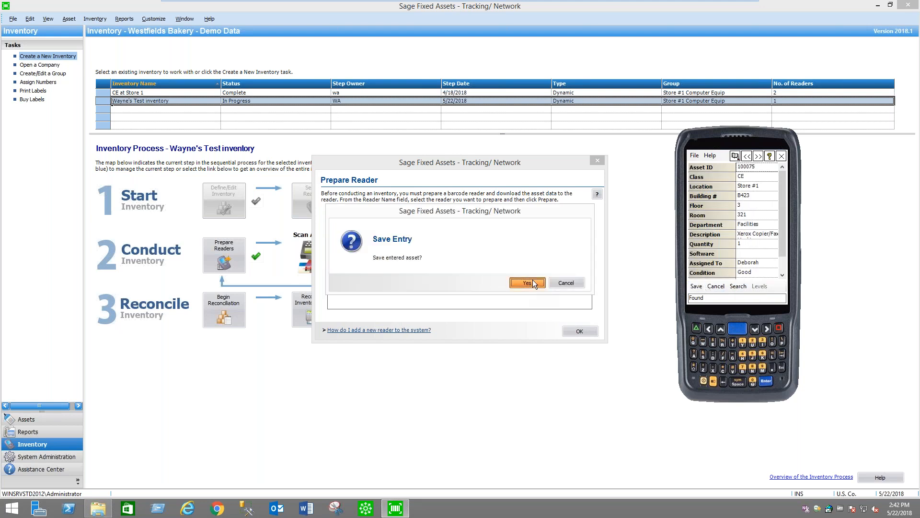
click(533, 281)
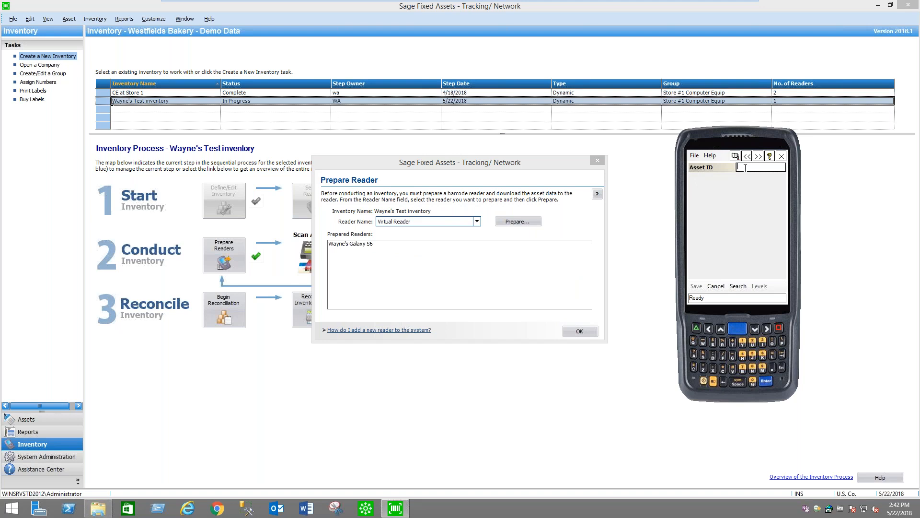
Look up asset 100076 on the virtual reader, set its floor to 2 and room to 256, and save the entry
text(100076)
click(739, 286)
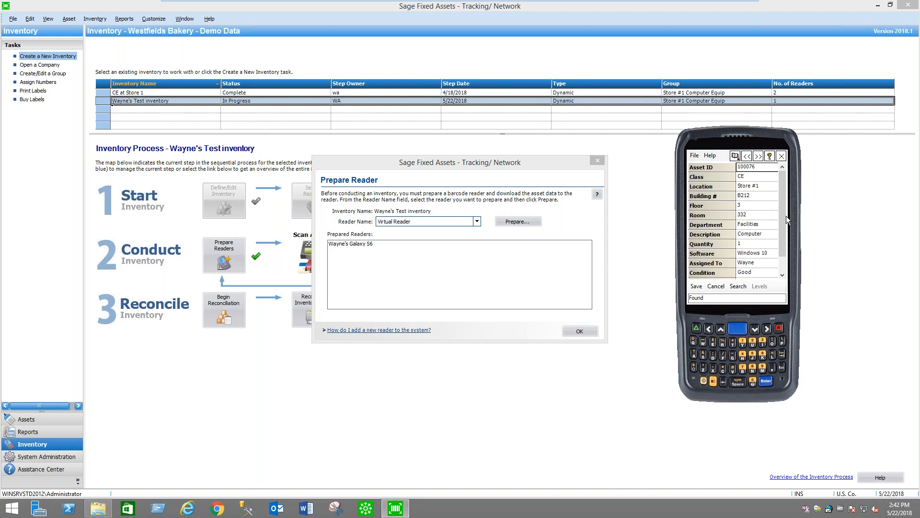
drag(784, 209, 783, 227)
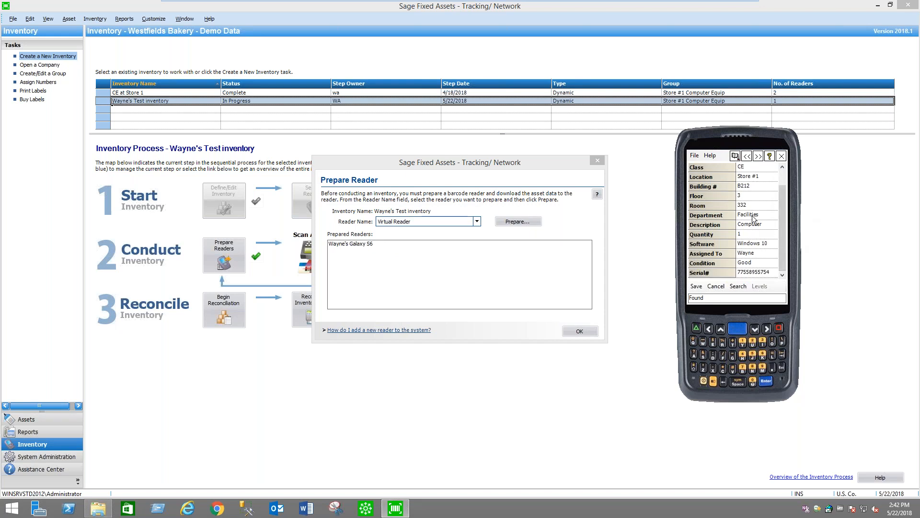
click(741, 195)
click(752, 204)
text(256)
click(696, 286)
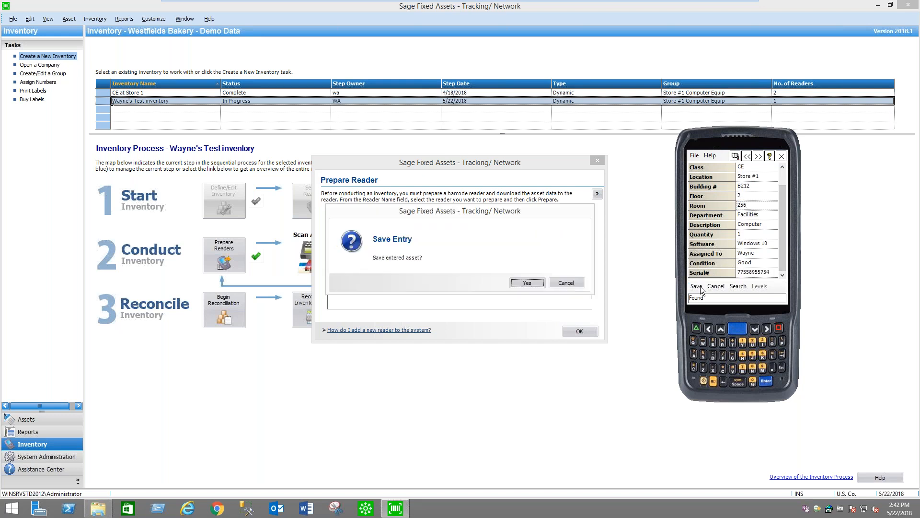
click(527, 283)
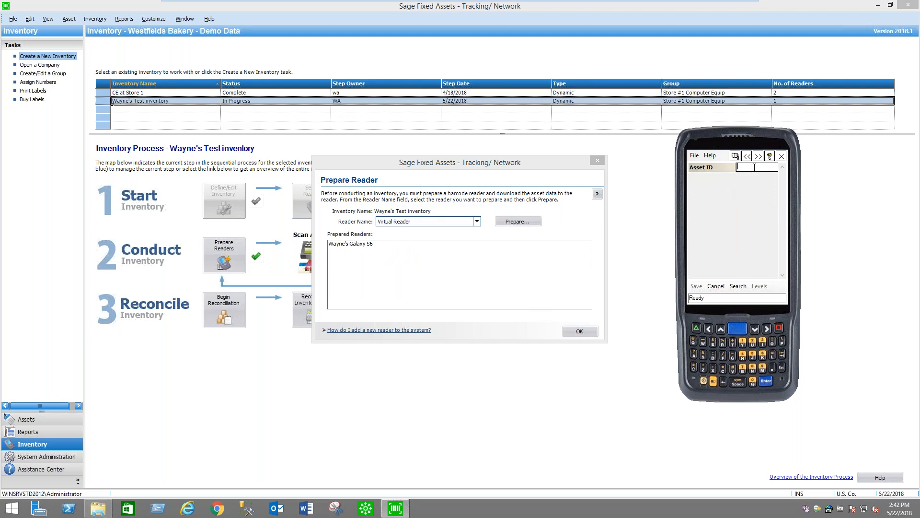
Look up asset 100077 and reassign it to the second employee offered for Assigned To
text(100077)
click(735, 287)
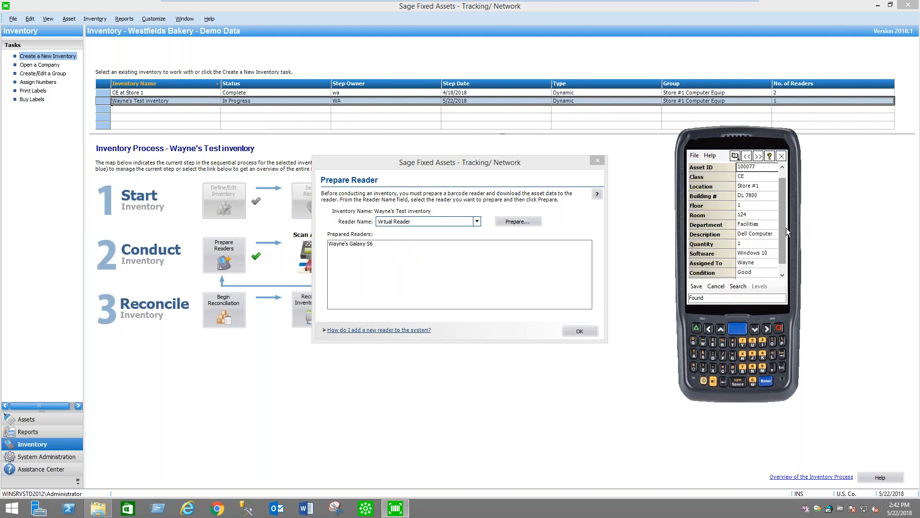
scroll(786, 243, down, 1)
click(760, 253)
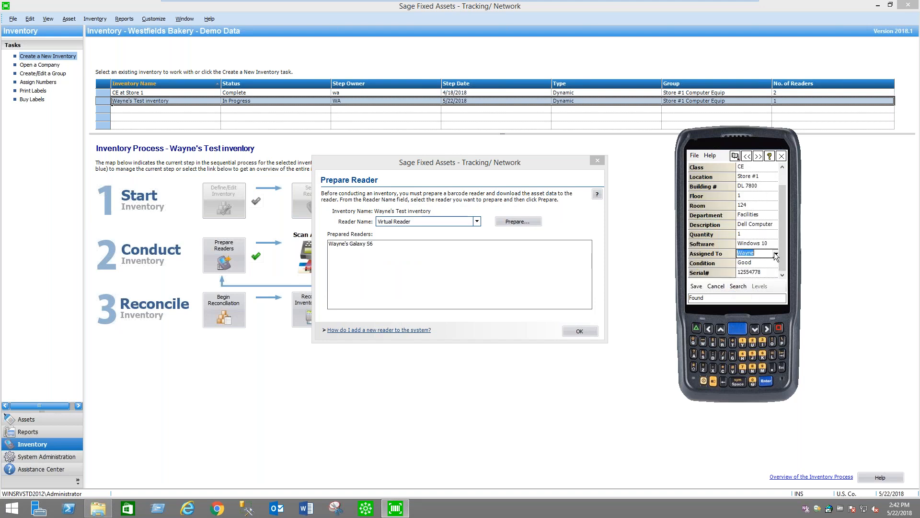
click(776, 254)
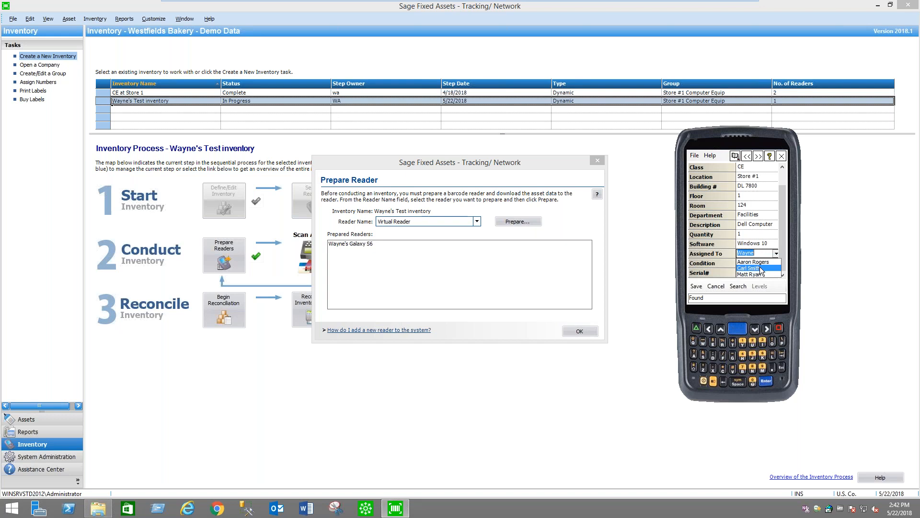
click(762, 269)
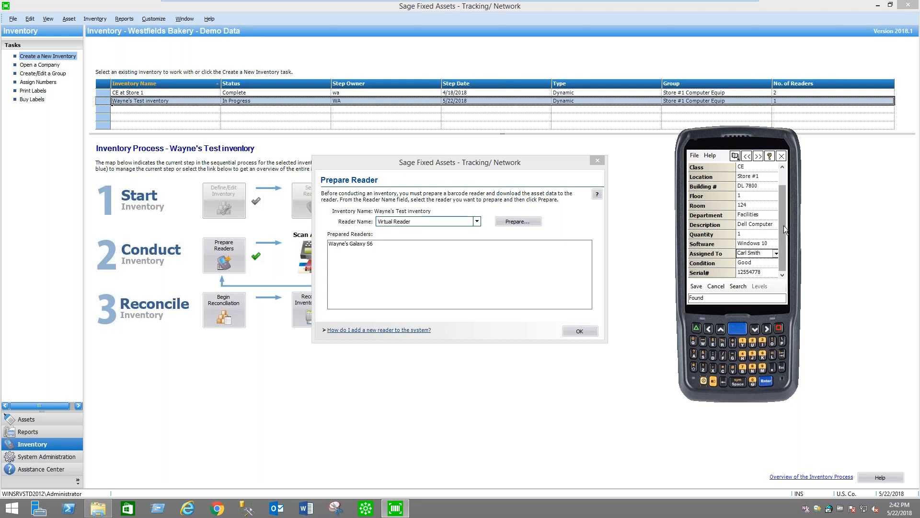
Set asset 100077's building to B236, floor to 3 and room to 301, and save the entry
scroll(785, 230, up, 1)
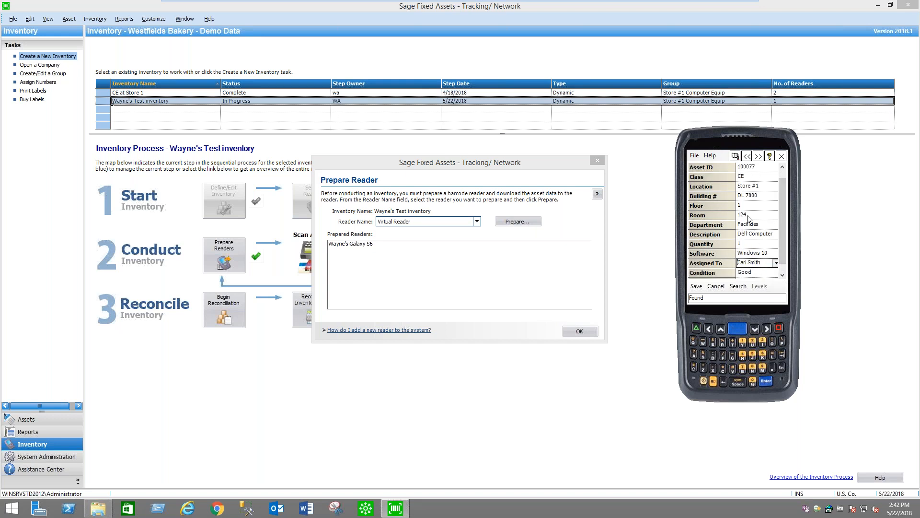
click(758, 195)
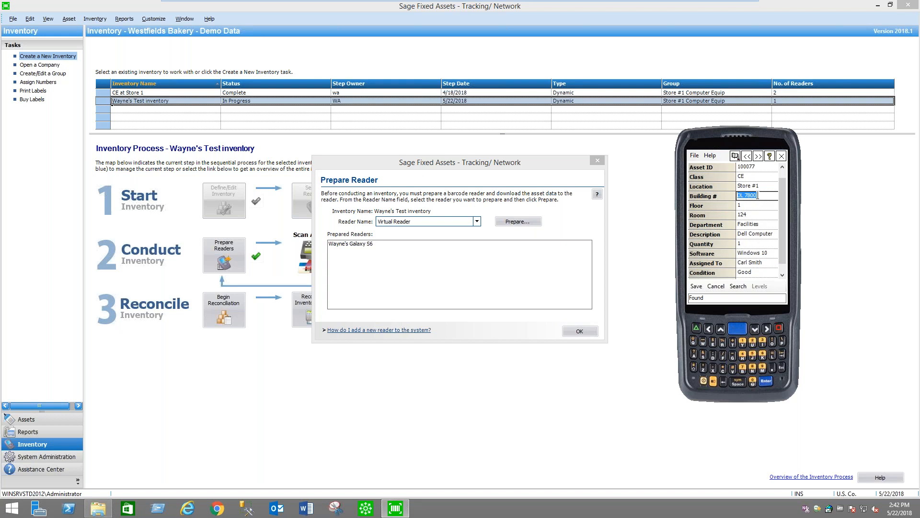
text(B)
text(236)
text(3)
key(Tab)
text(301)
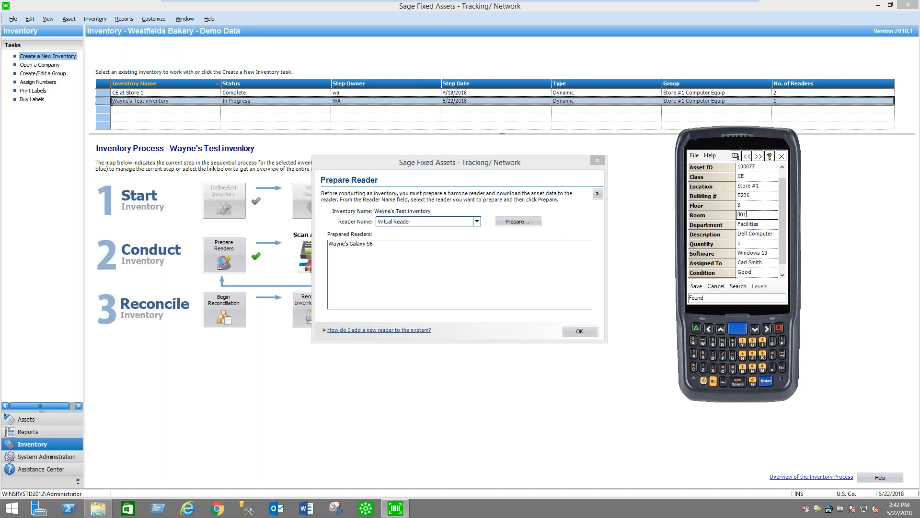
click(696, 287)
click(526, 283)
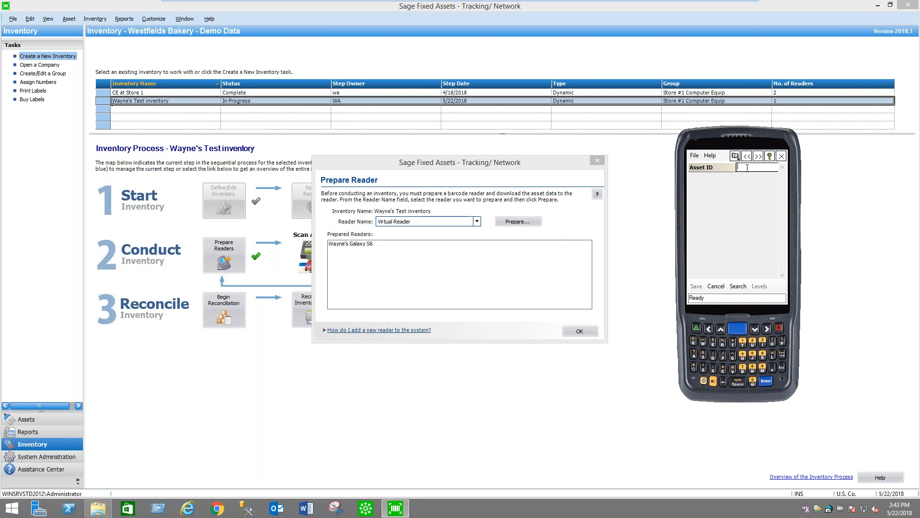
Search for Asset ID 111171 on the virtual reader and set its class to CE and location to Store #1
text(111171)
click(741, 285)
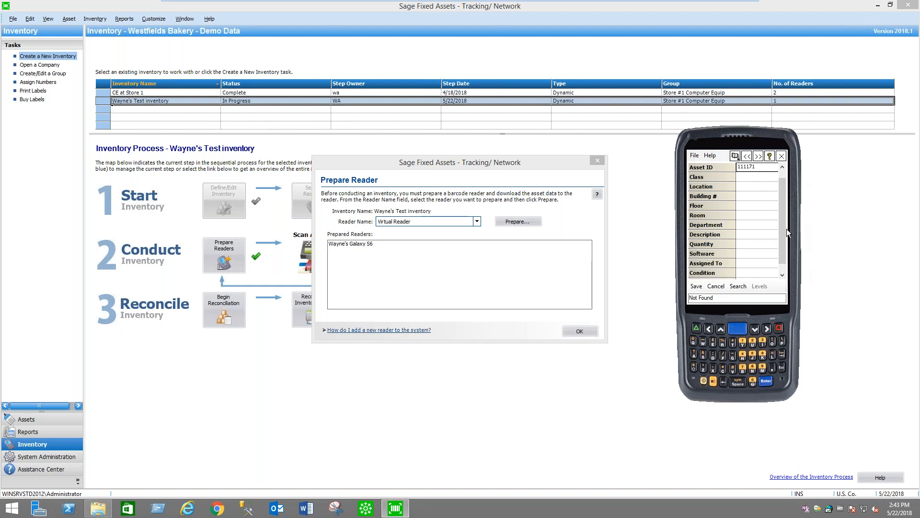
click(776, 176)
click(748, 210)
click(767, 187)
click(775, 186)
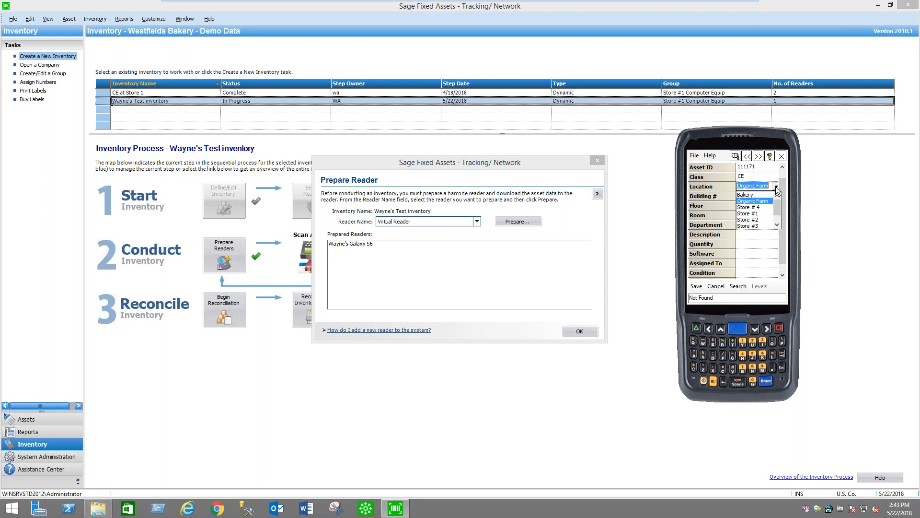
click(760, 211)
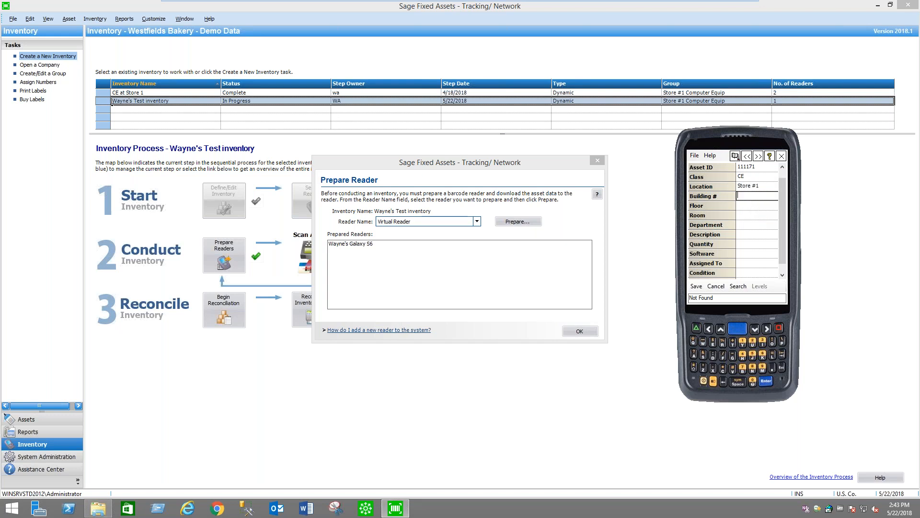
Enter building B239, floor 2, room 211 and department Retail Operations for asset 111171
text(B239)
click(756, 205)
text(211)
click(749, 225)
click(776, 225)
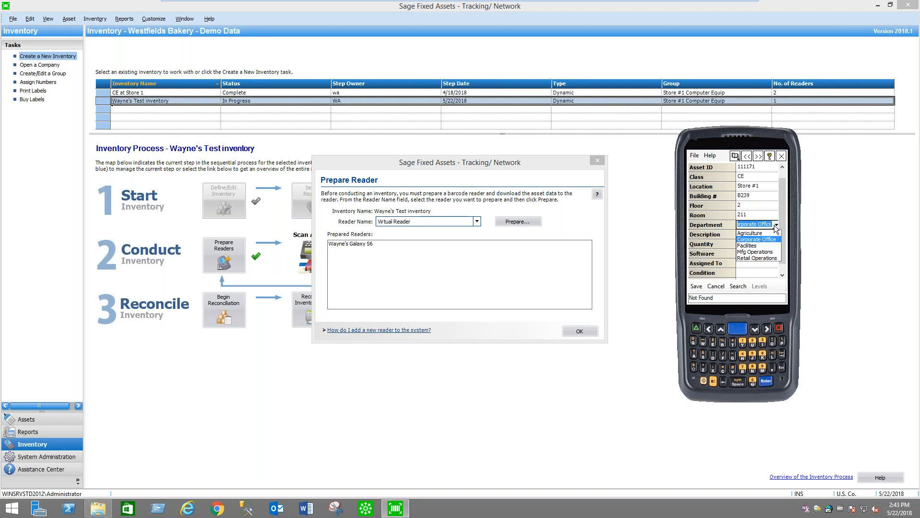
click(761, 258)
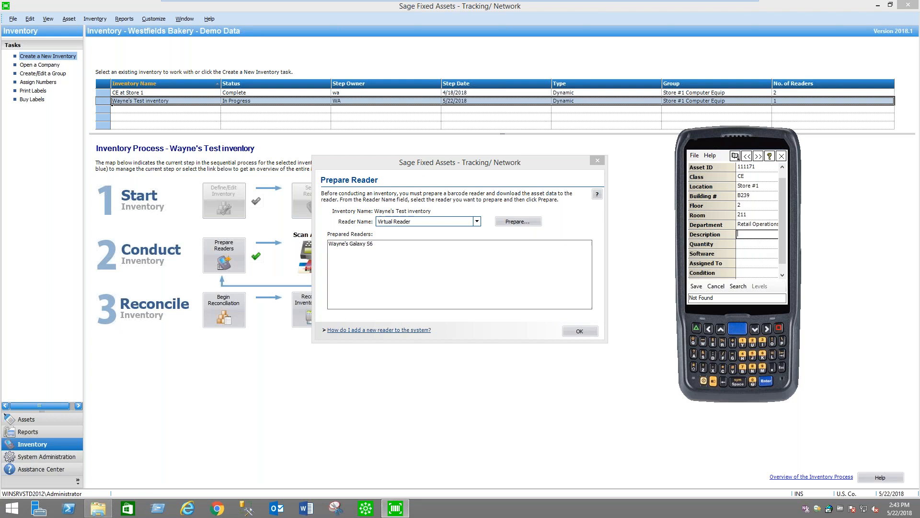
Enter description Dell Computer, quantity 1, software Windows 10 and condition New for asset 111171, and save the entry
text(Dell Computer)
click(750, 245)
text(1)
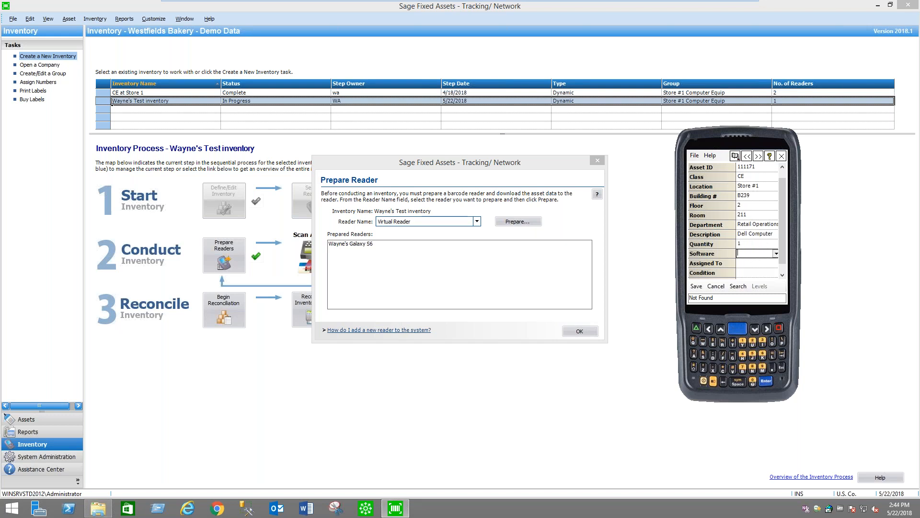
click(776, 254)
click(758, 268)
click(760, 262)
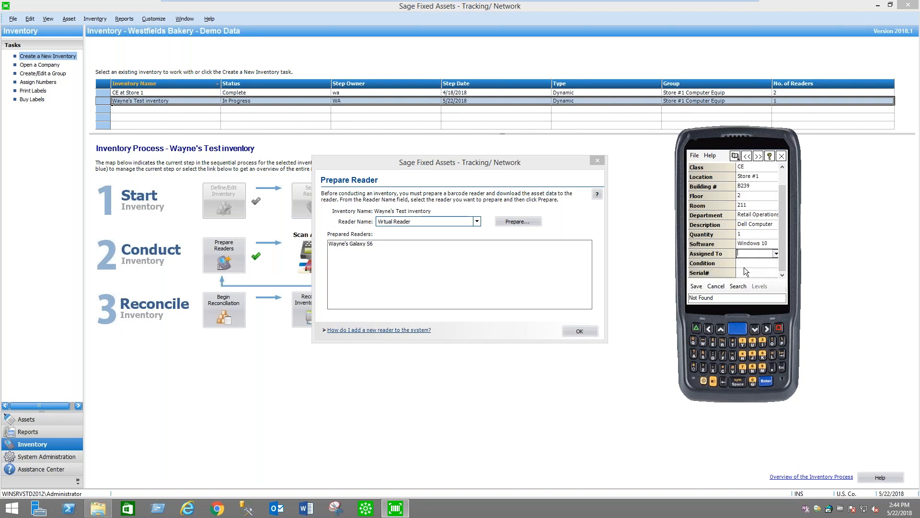
text(New)
click(696, 286)
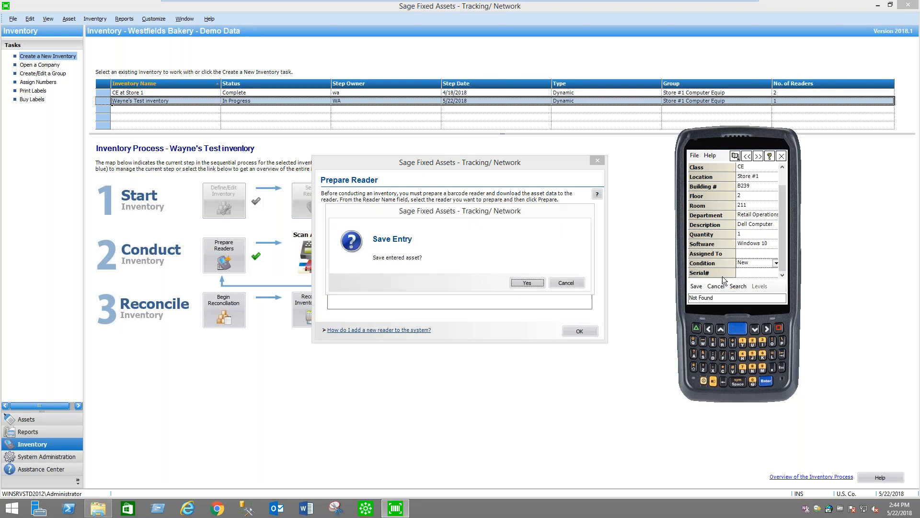
click(527, 282)
Exit the virtual reader and close the Prepare Reader dialog
click(694, 155)
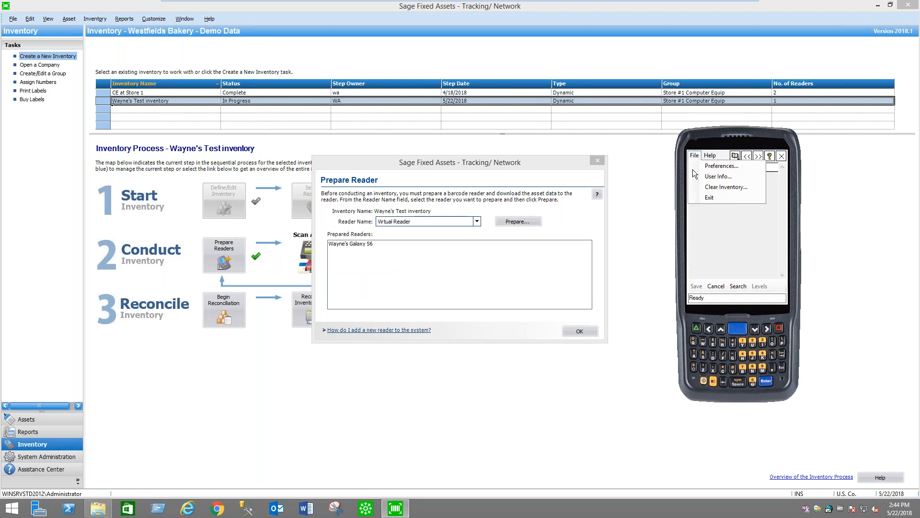
click(714, 200)
click(588, 331)
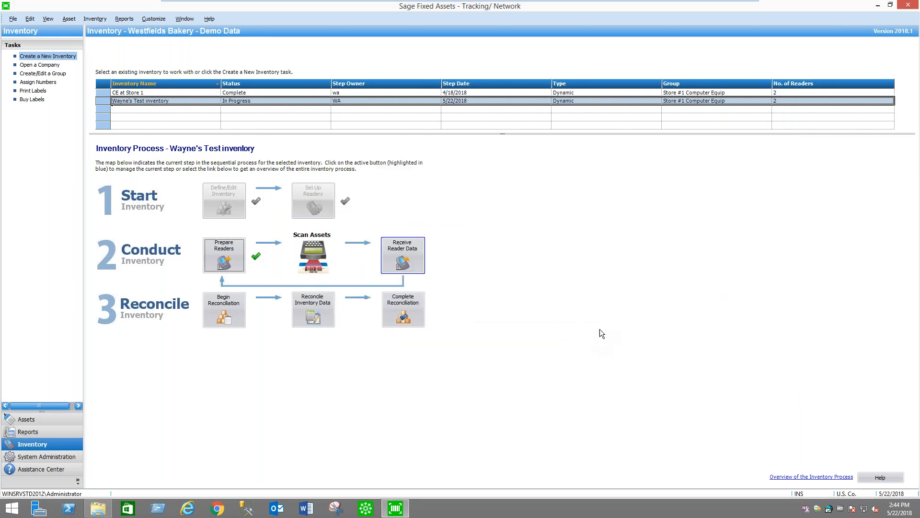
Minimize the virtual machine and launch Sage FA Scanner on the mirrored SM G920V phone
mouse_move(722, 4)
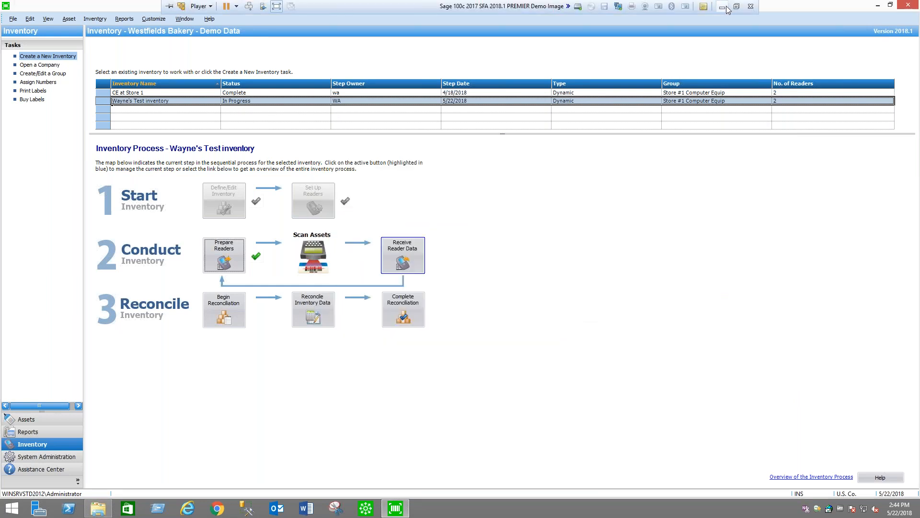
click(722, 6)
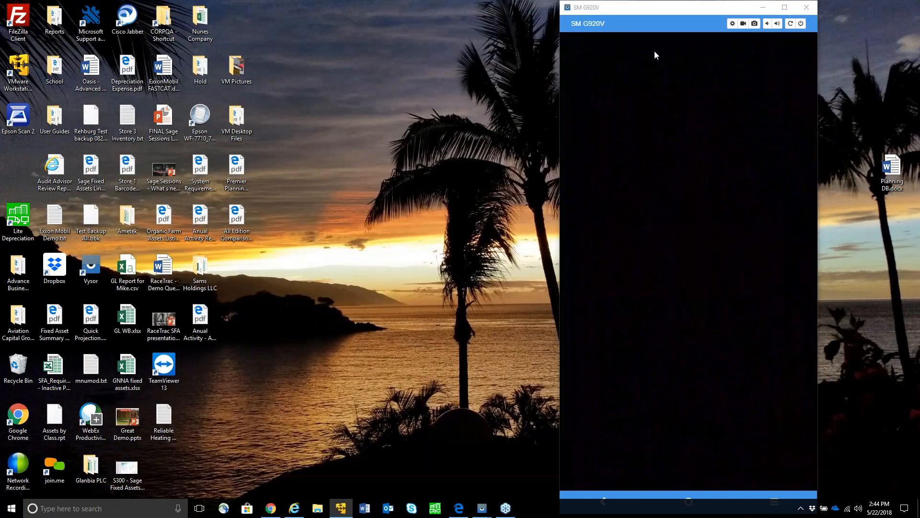
click(671, 9)
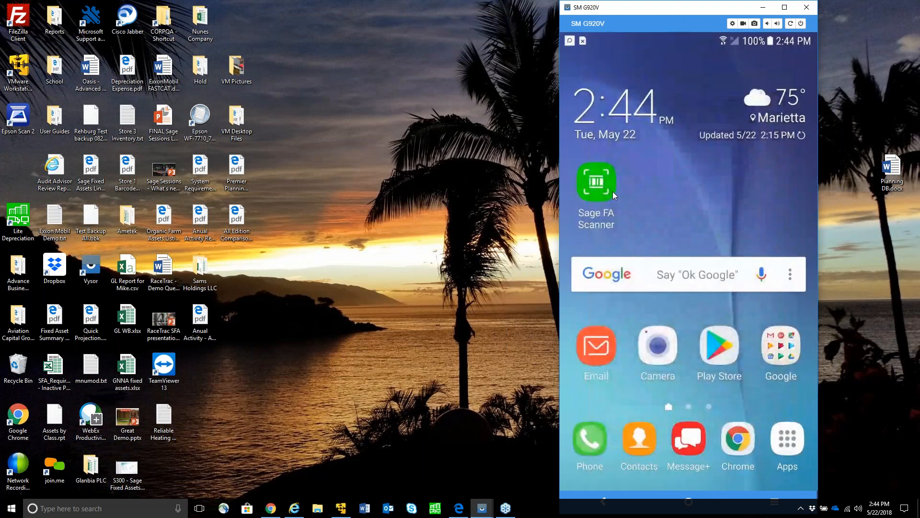
click(610, 189)
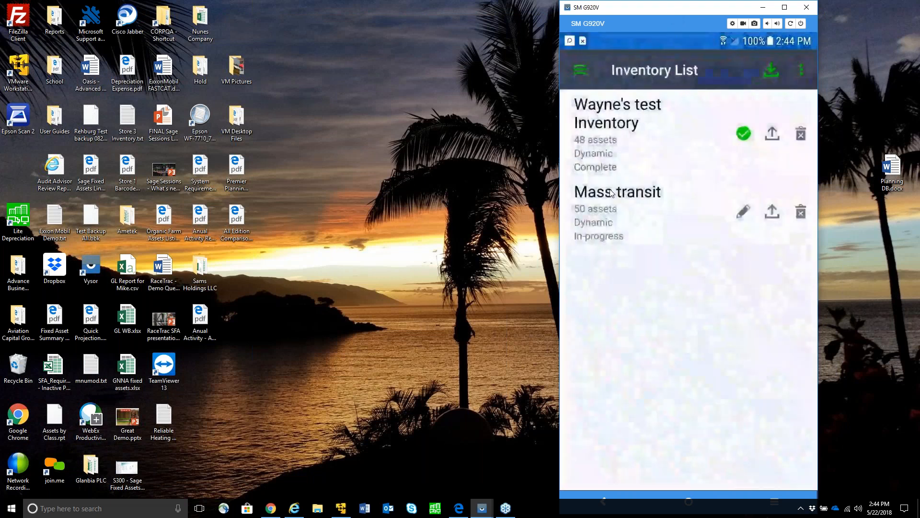
Download the 57-asset test inventory from the SageSFAInventory folder and open its asset list
click(771, 73)
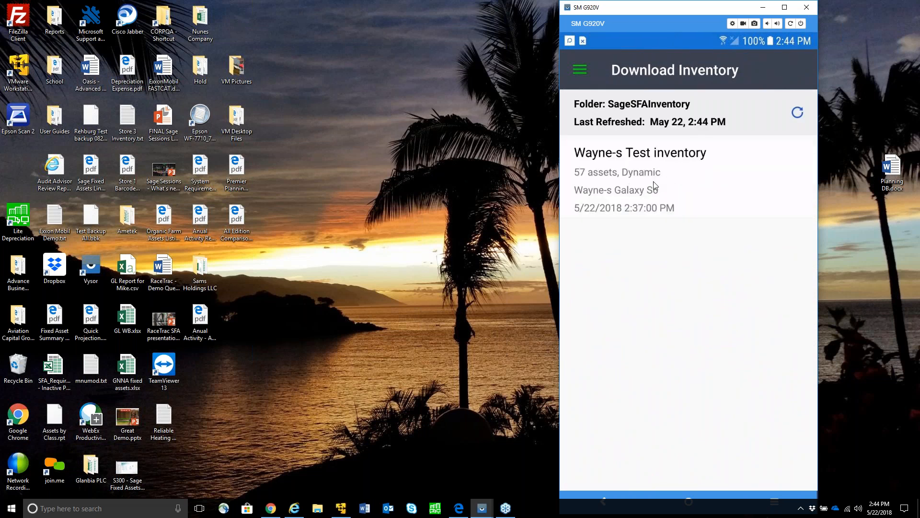
click(654, 185)
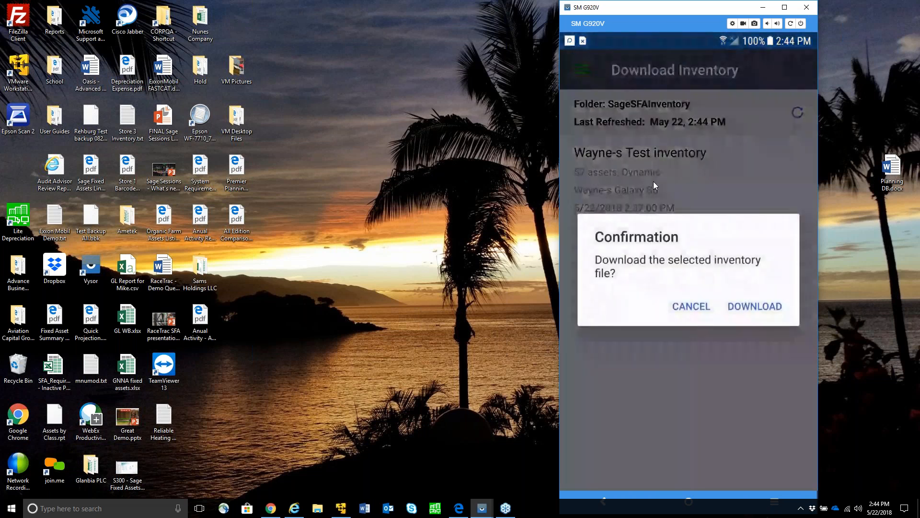
click(761, 307)
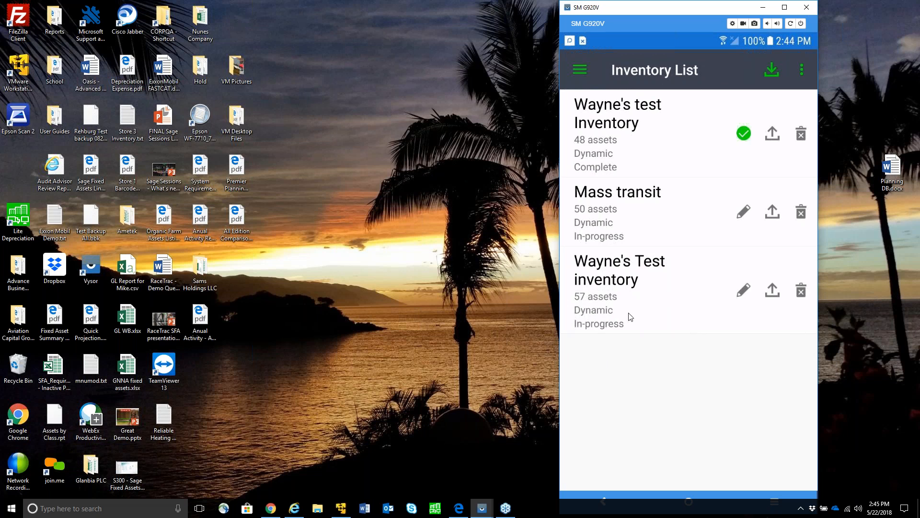
click(646, 297)
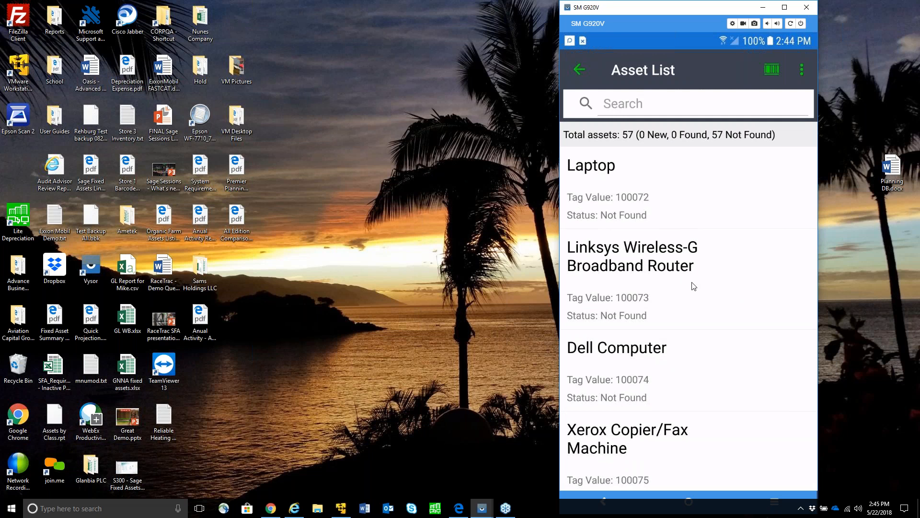
Open the Dell Computer asset 100077, set its status to Found with the change saved, and return to the asset list
scroll(694, 286, down, 5)
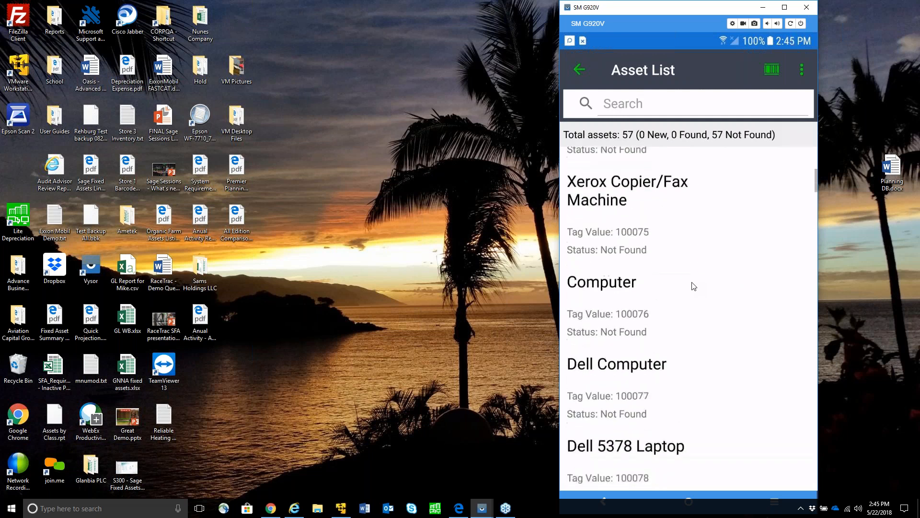
scroll(693, 286, up, 2)
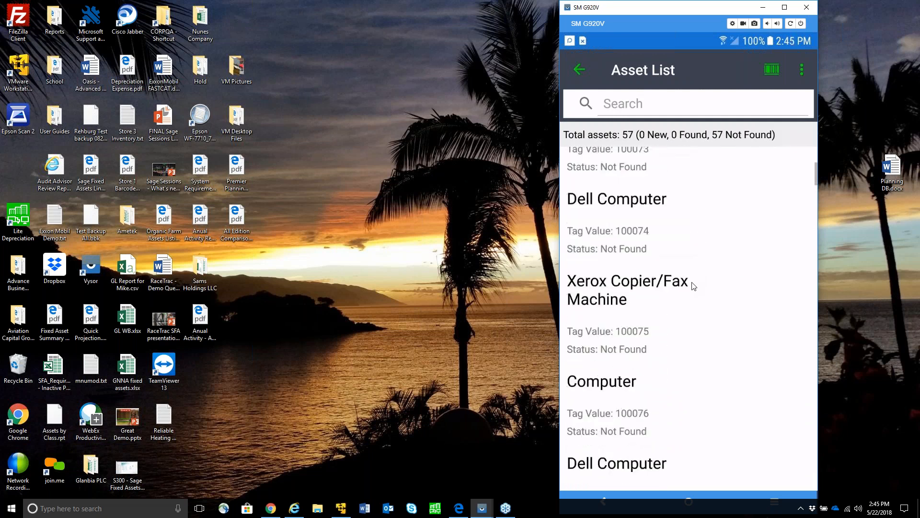
scroll(693, 287, down, 3)
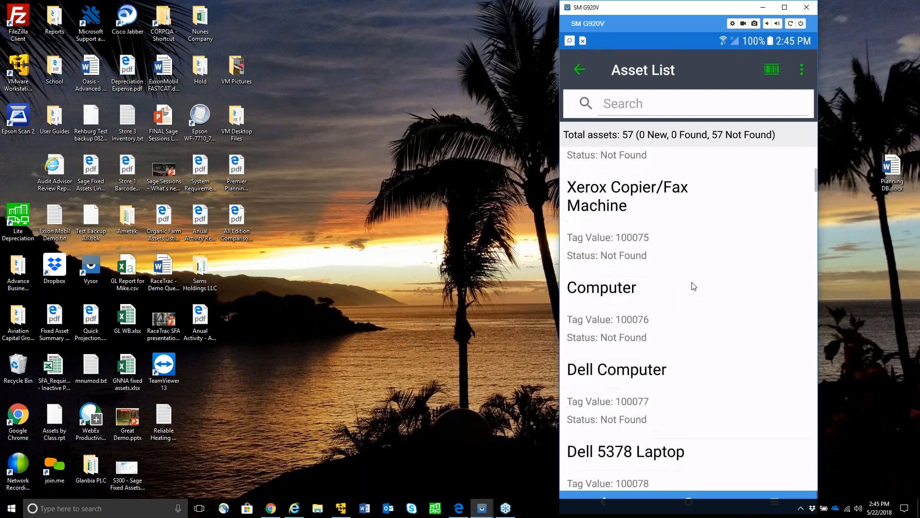
scroll(694, 286, down, 1)
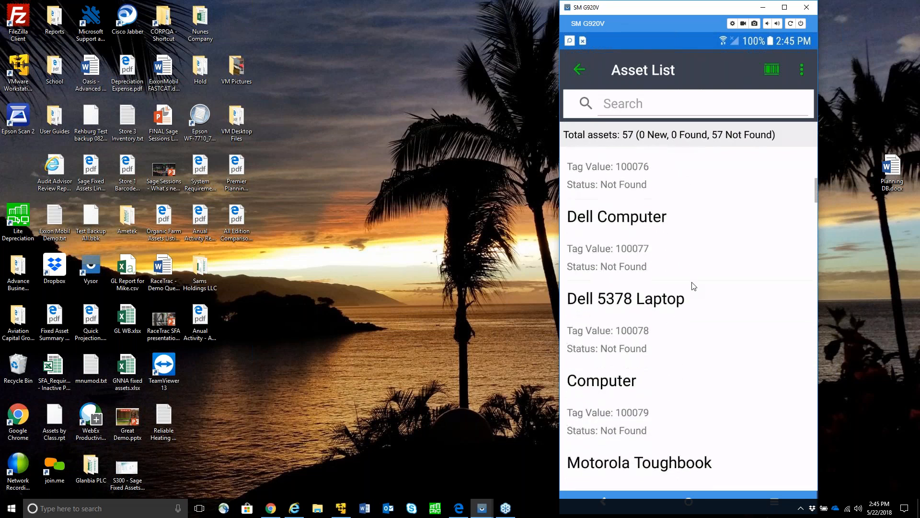
click(693, 286)
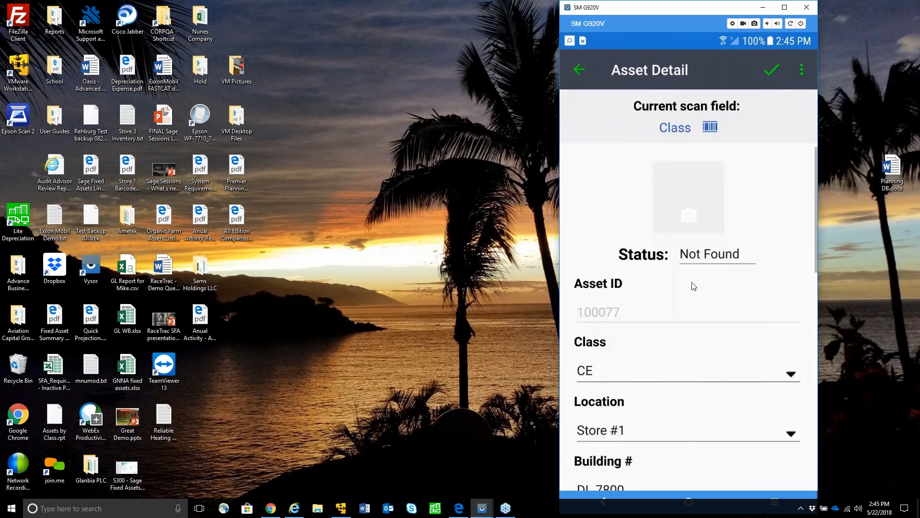
click(725, 259)
click(634, 254)
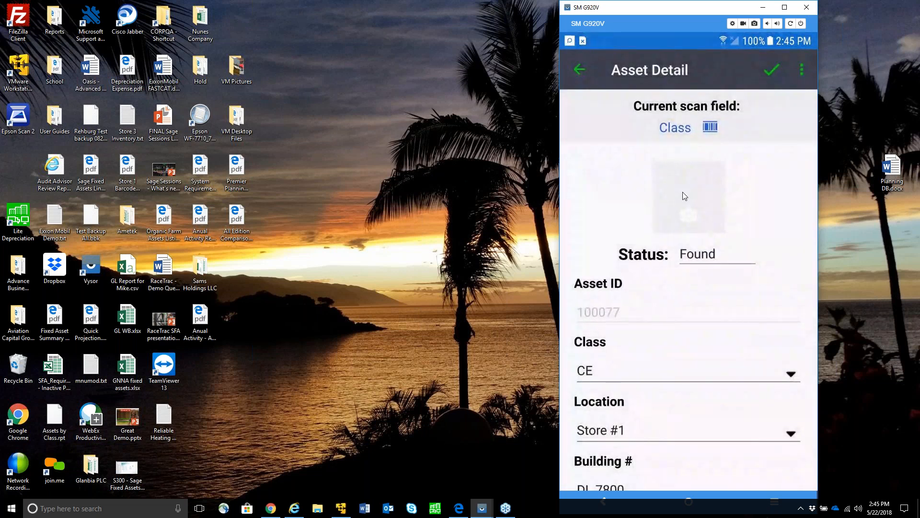
click(581, 70)
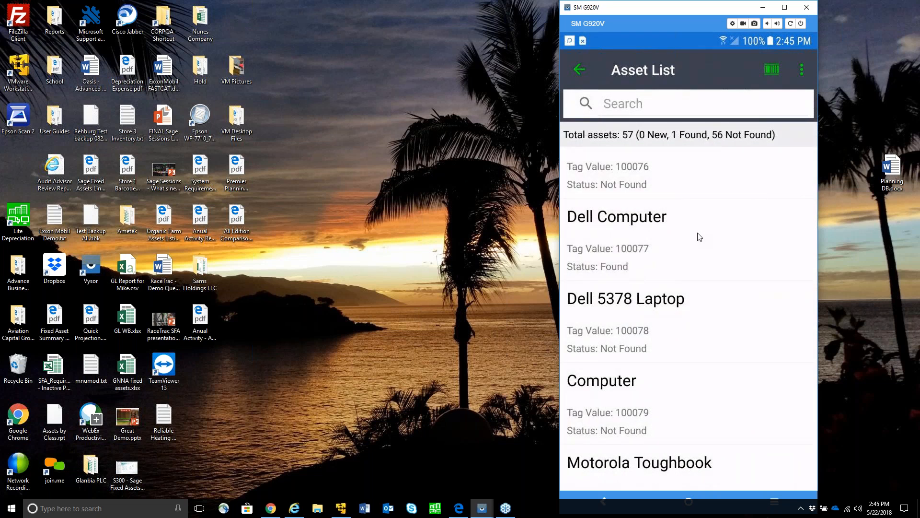
Scan asset 100085 to mark it found, and scan tag 100088 without creating a new asset for it
click(773, 68)
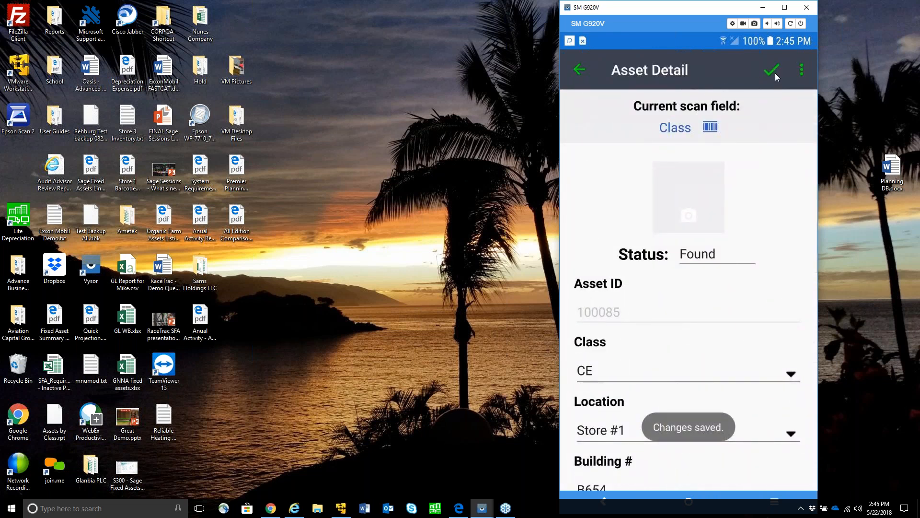
click(586, 70)
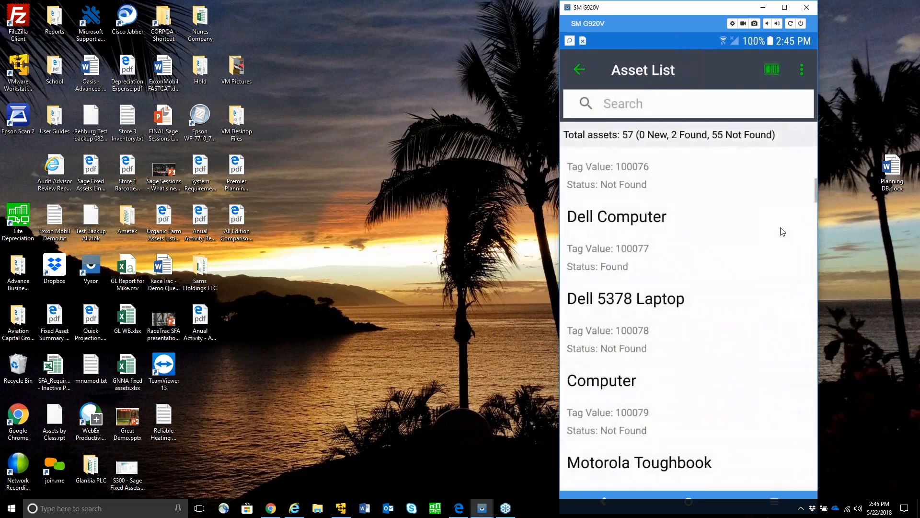
click(771, 69)
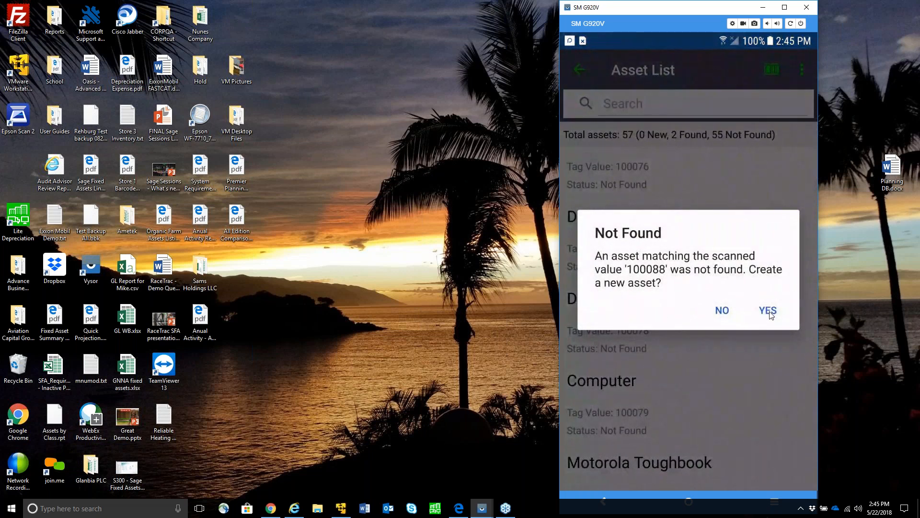
click(723, 311)
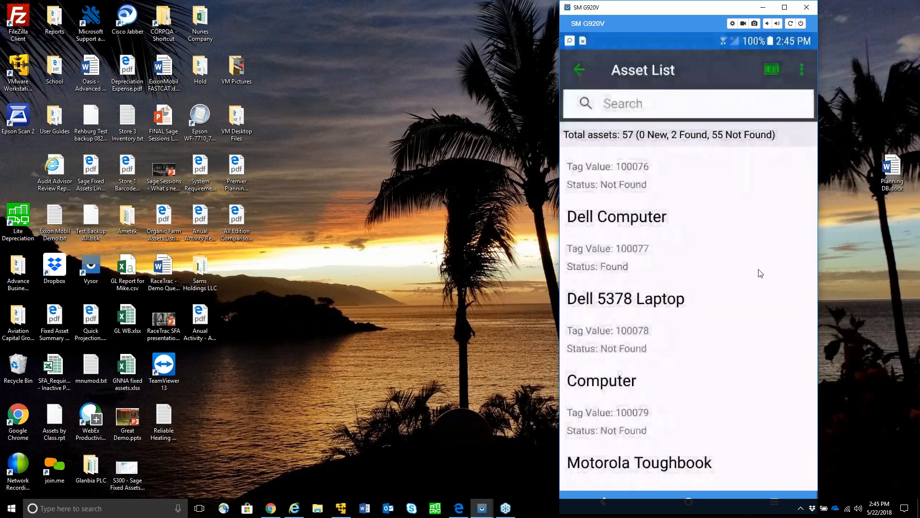
Scan asset 100084, fill in its Assigned To field with the third listed employee, save it and return to the list
click(770, 69)
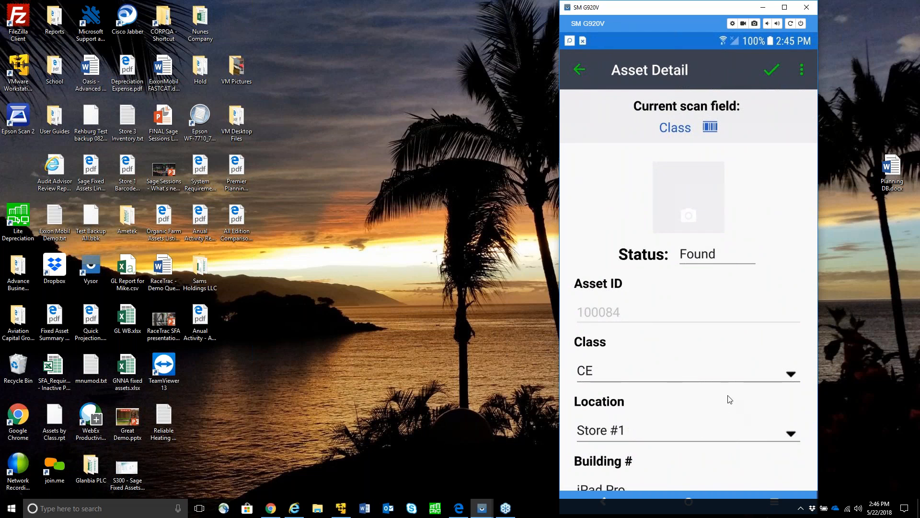
scroll(729, 399, down, 3)
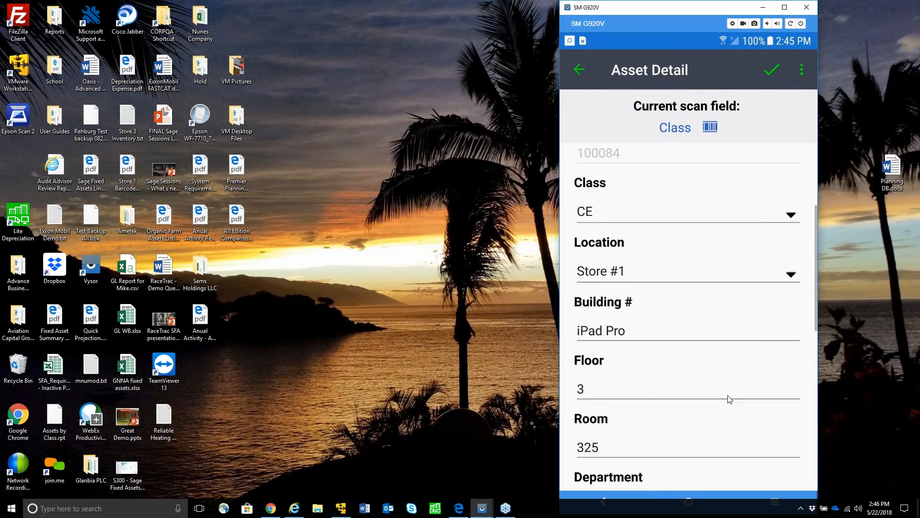
scroll(729, 399, down, 1)
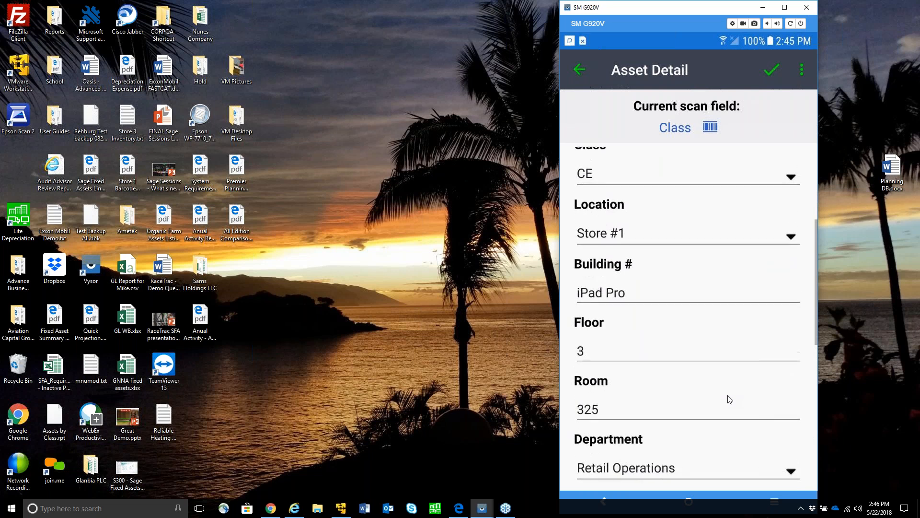
scroll(730, 400, down, 1)
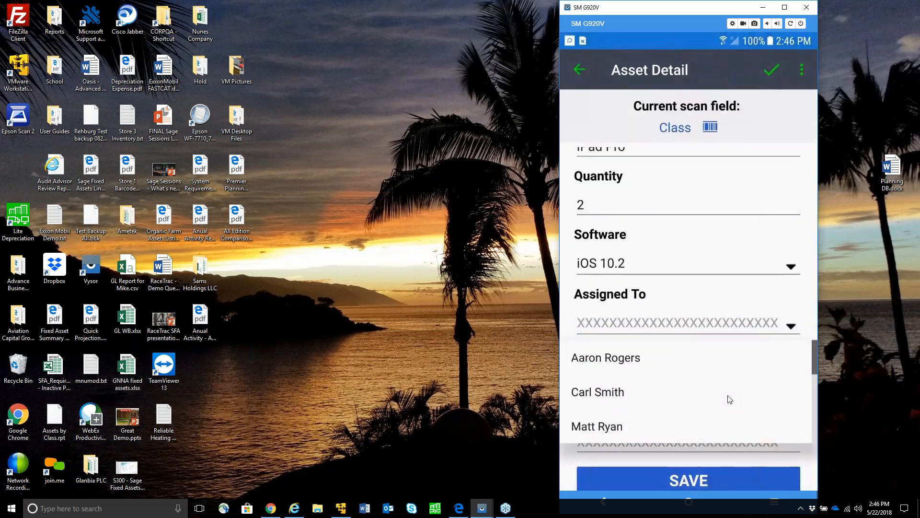
click(773, 71)
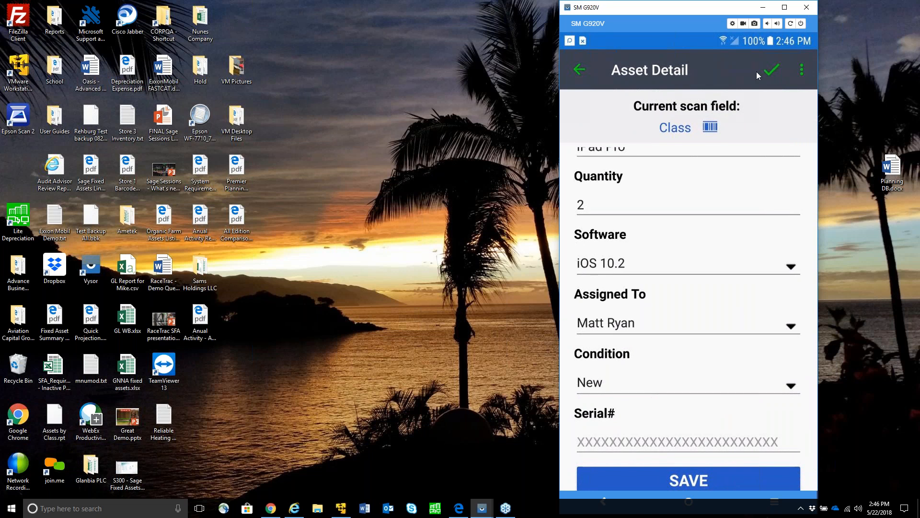
click(580, 70)
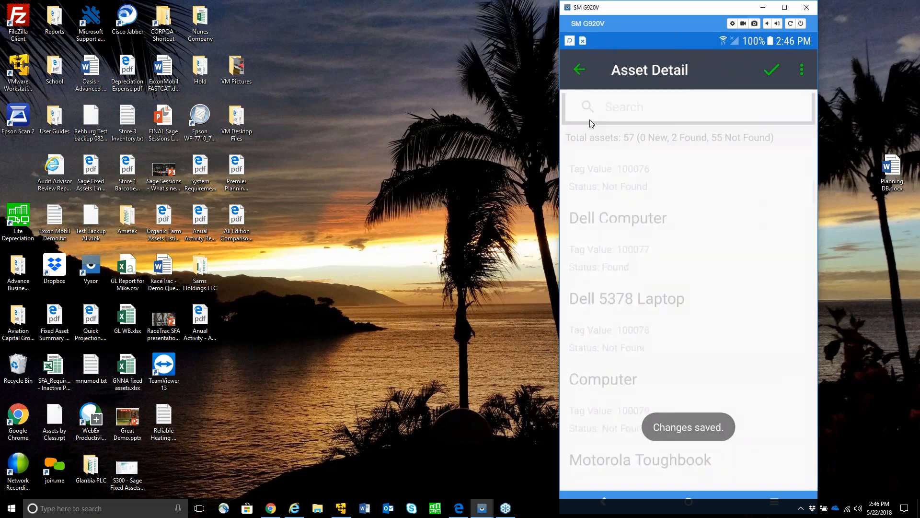
Scan asset 100081 to mark it found and upload the 57-asset test inventory, marking it complete
click(774, 70)
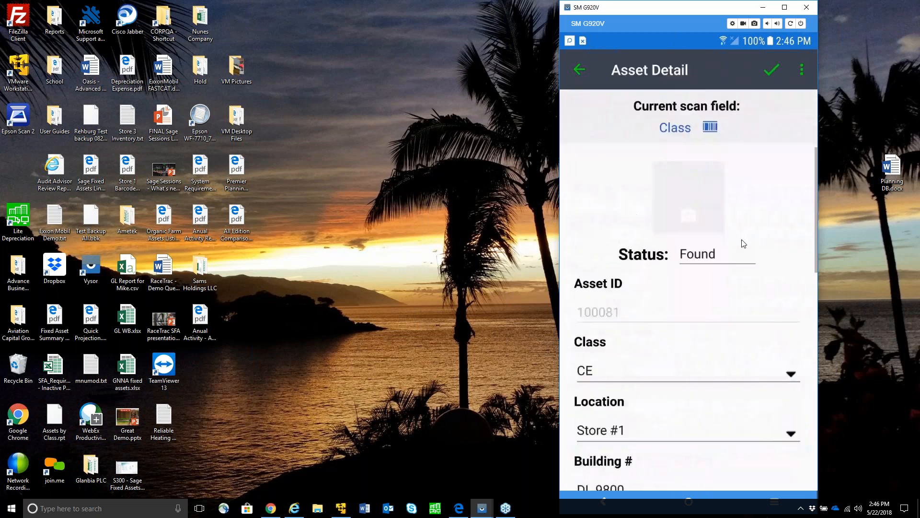
click(582, 68)
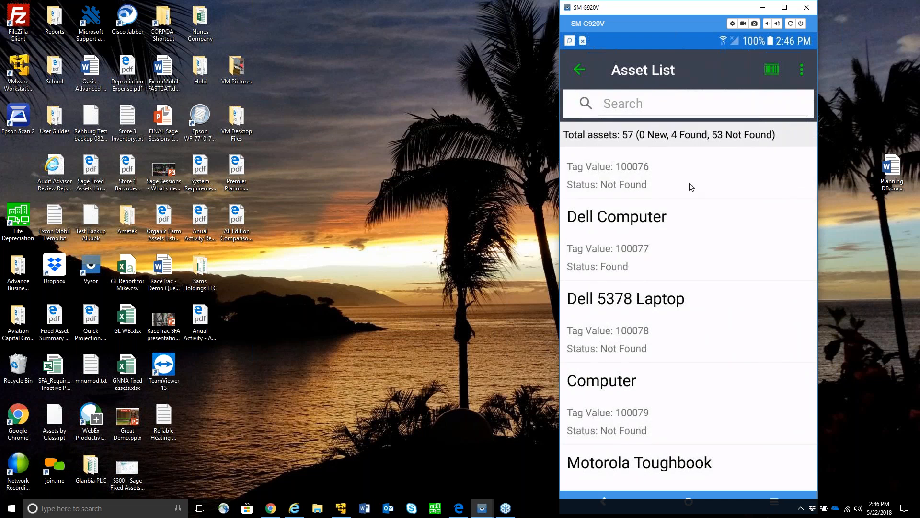
click(582, 70)
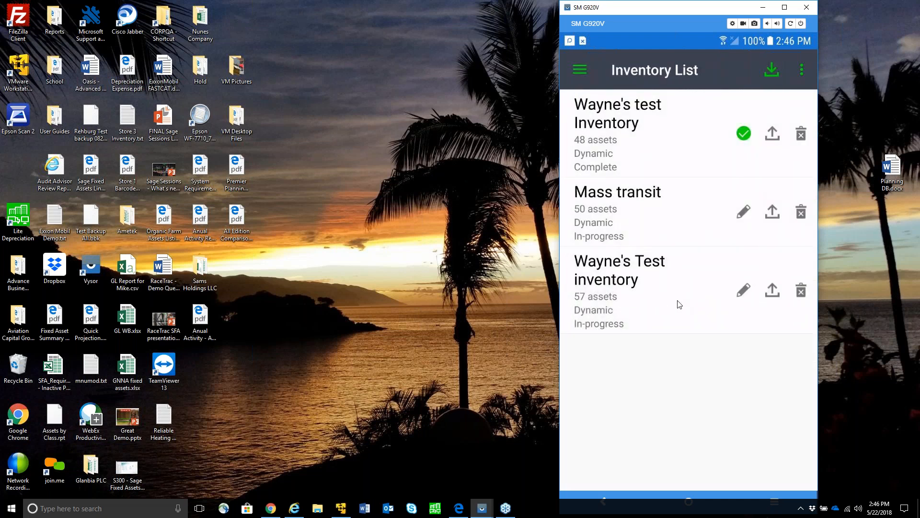
click(774, 292)
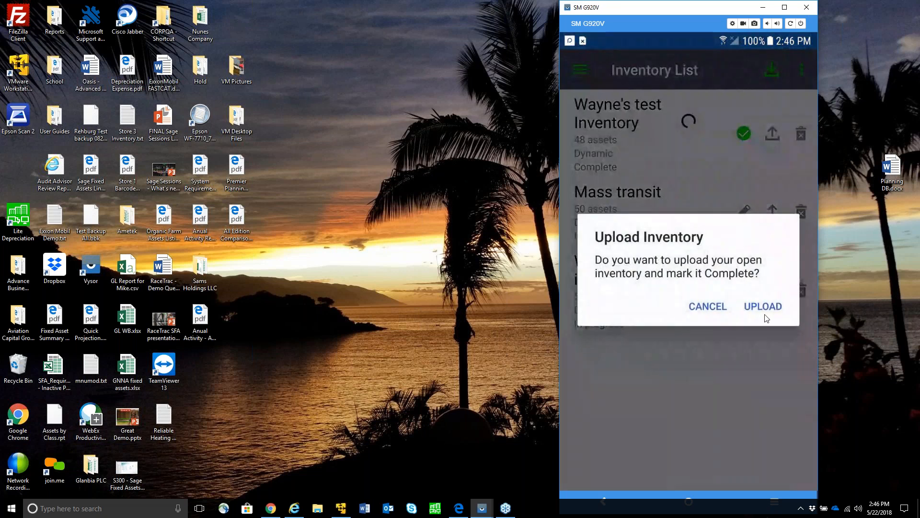
click(769, 312)
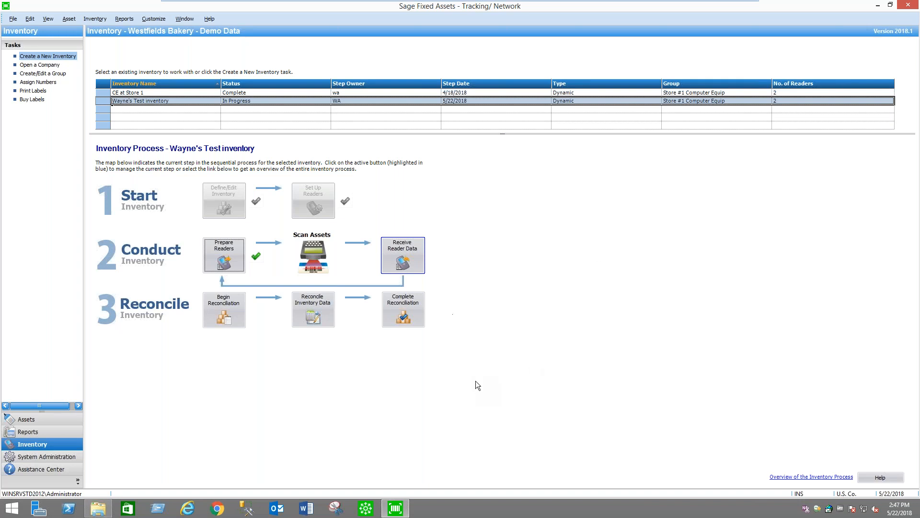
Receive the reader data from the Galaxy S6 for the test inventory
click(407, 255)
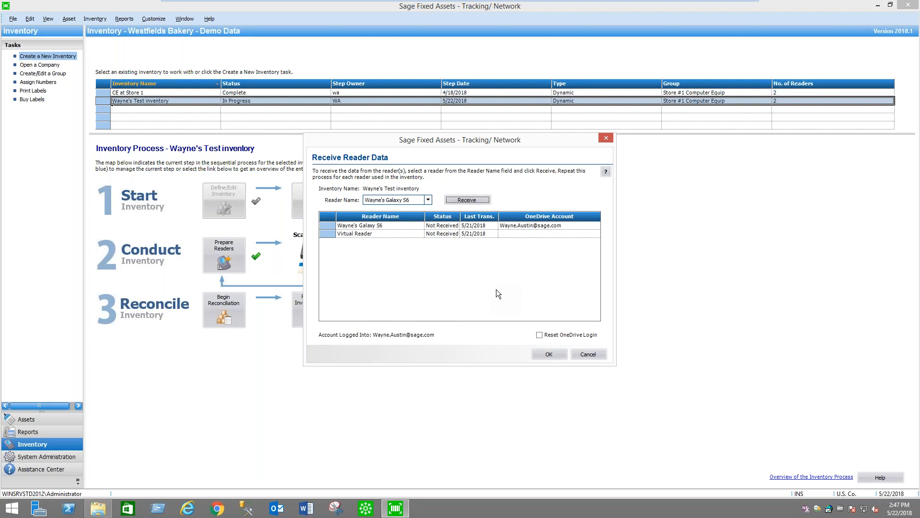
click(429, 200)
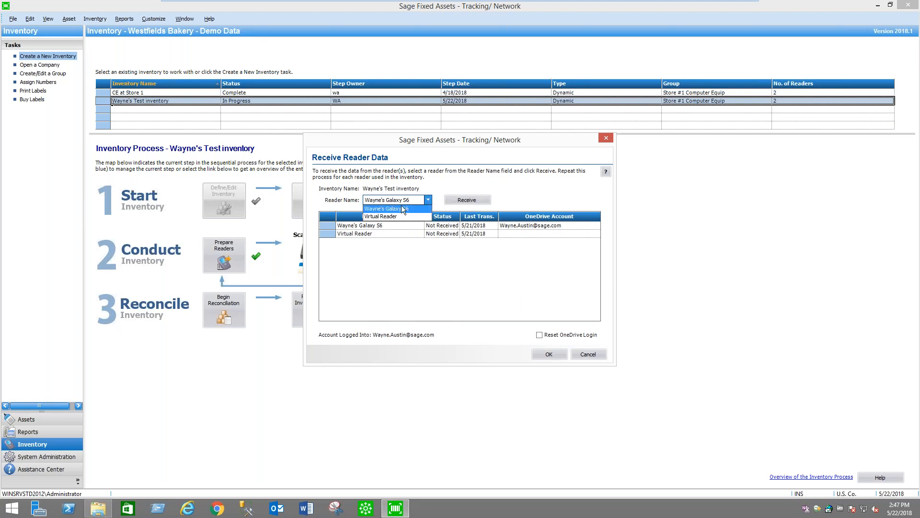
click(427, 200)
click(475, 199)
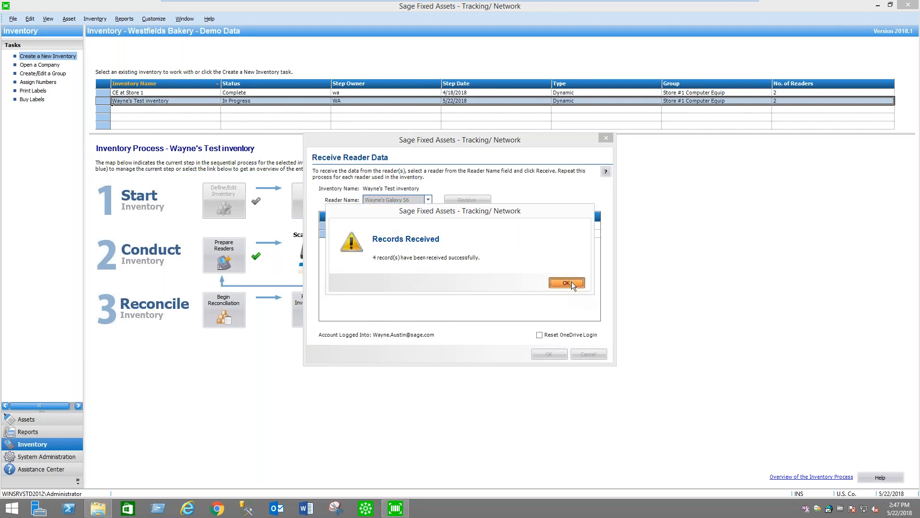
click(572, 283)
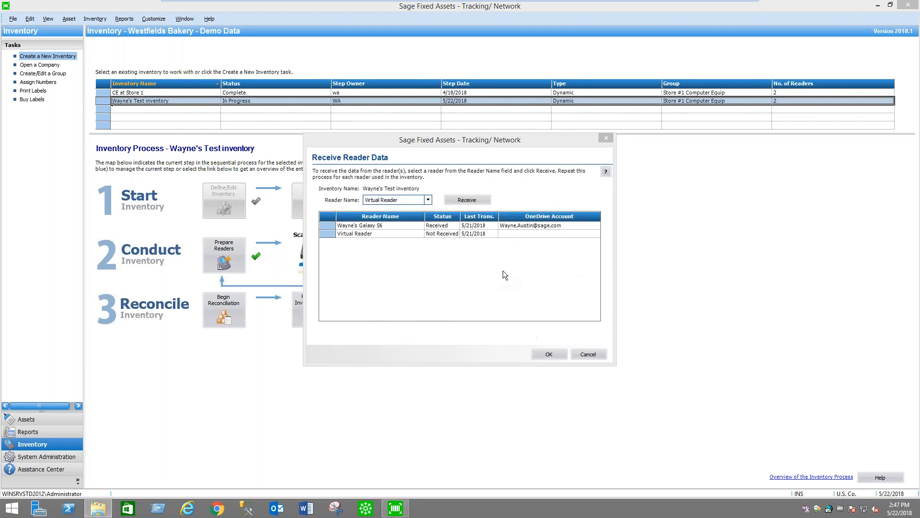
Receive the reader data from the Virtual Reader for the same inventory
click(427, 199)
click(426, 199)
click(473, 201)
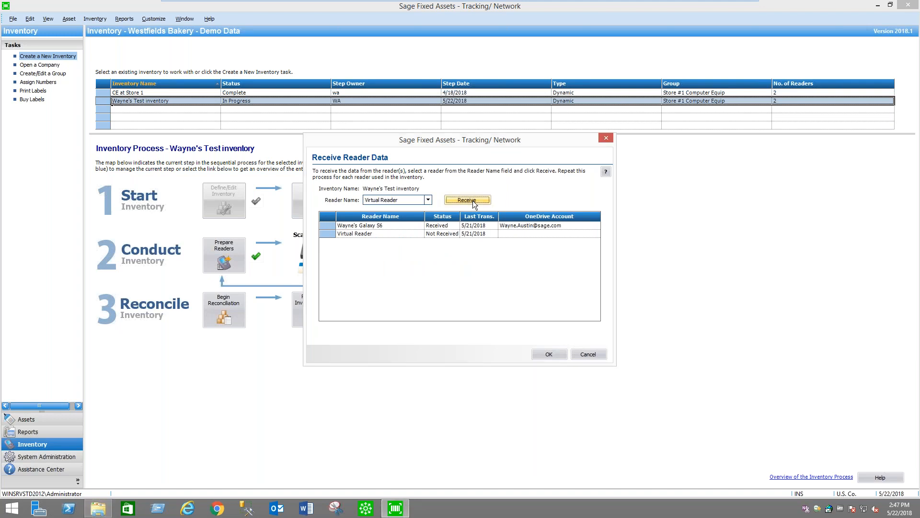
click(567, 283)
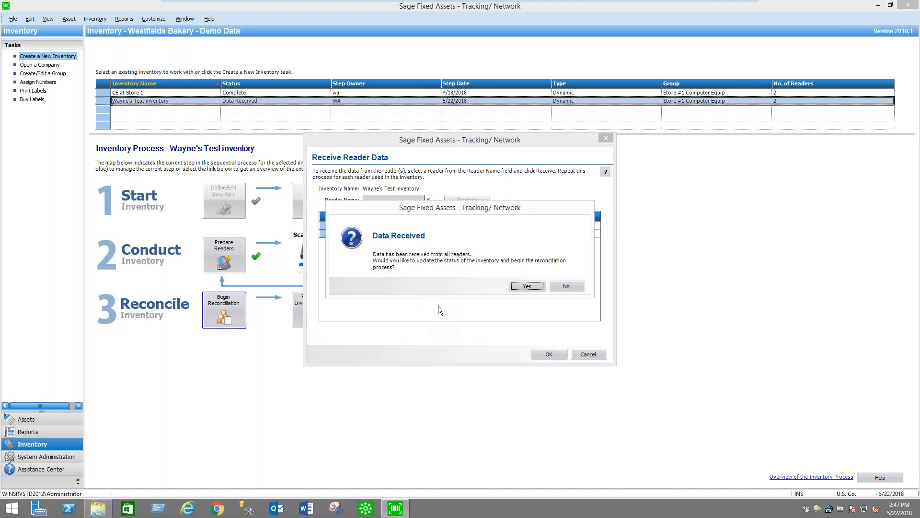
Begin the reconciliation process for the inventory with step owner wa
click(525, 286)
text(wa)
click(487, 305)
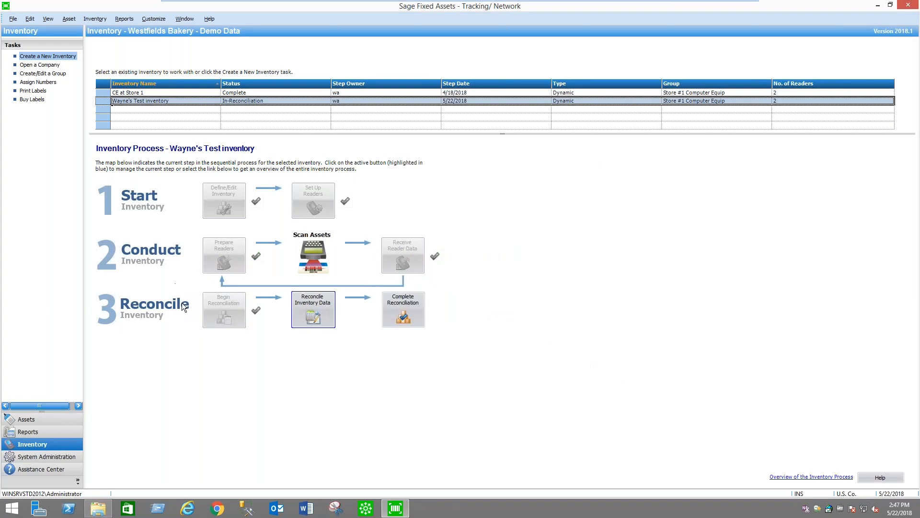
Open the inventory data reconciliation and list the exceptions for Assets not found
click(313, 309)
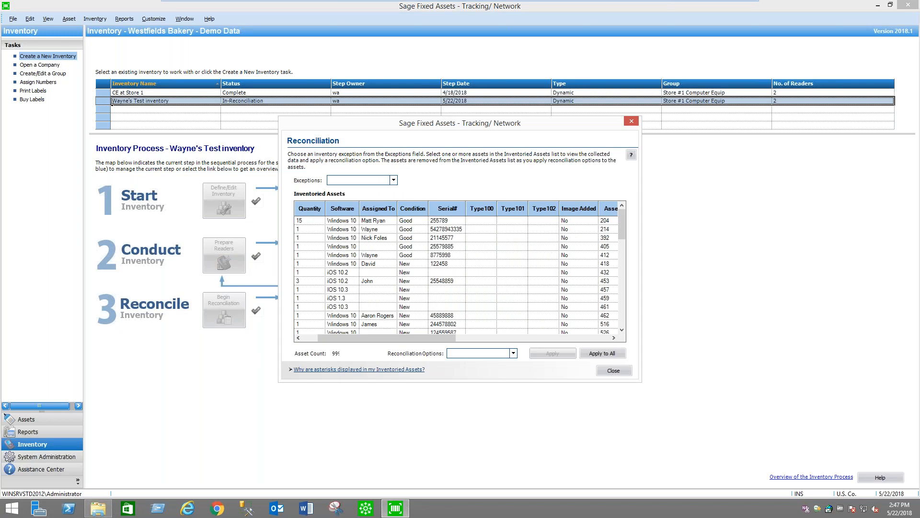
drag(519, 120, 520, 103)
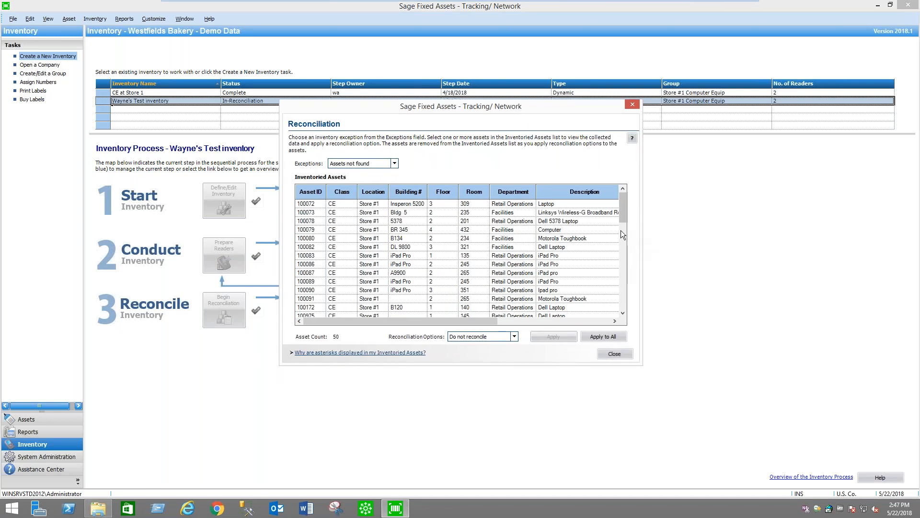
click(396, 164)
click(395, 164)
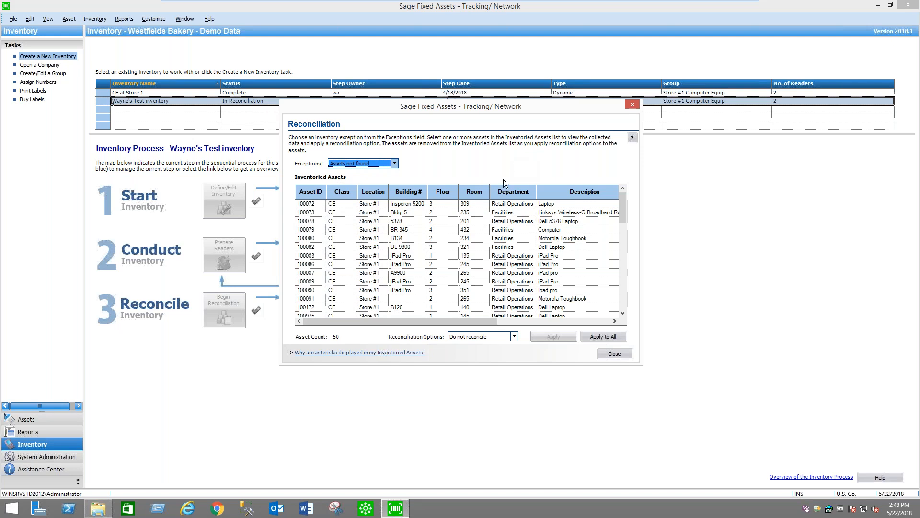
Apply the Do not reconcile option to all assets listed as not found
click(514, 338)
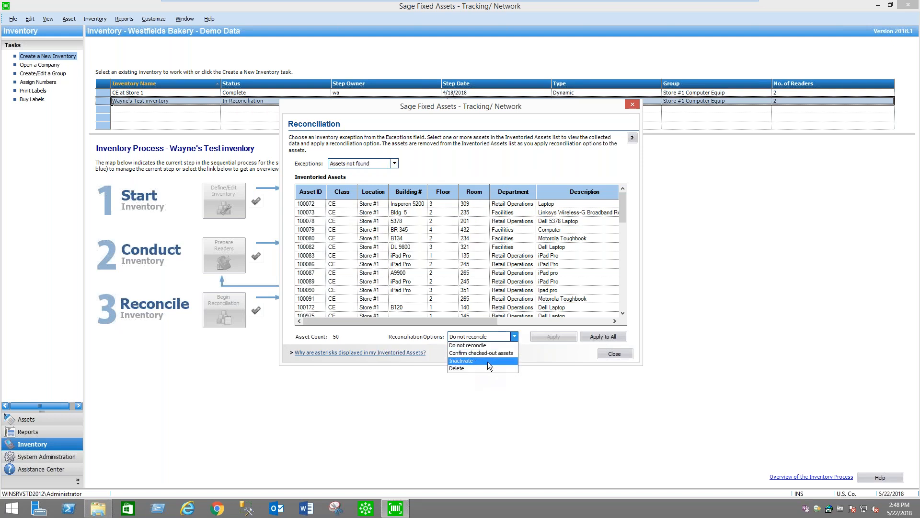
click(551, 163)
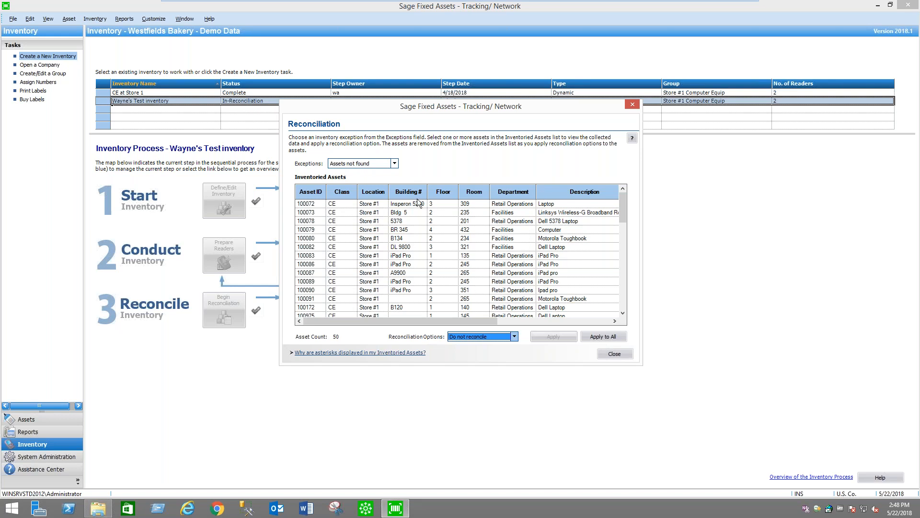
click(516, 339)
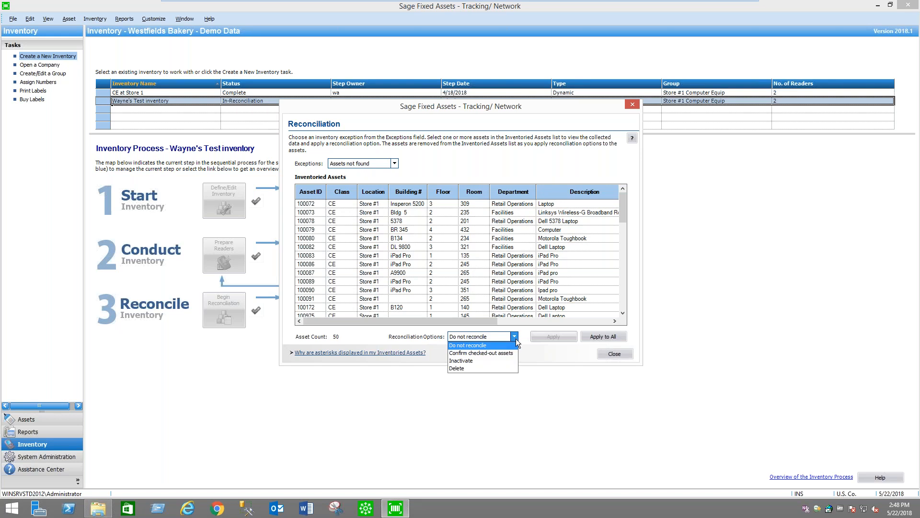
click(482, 346)
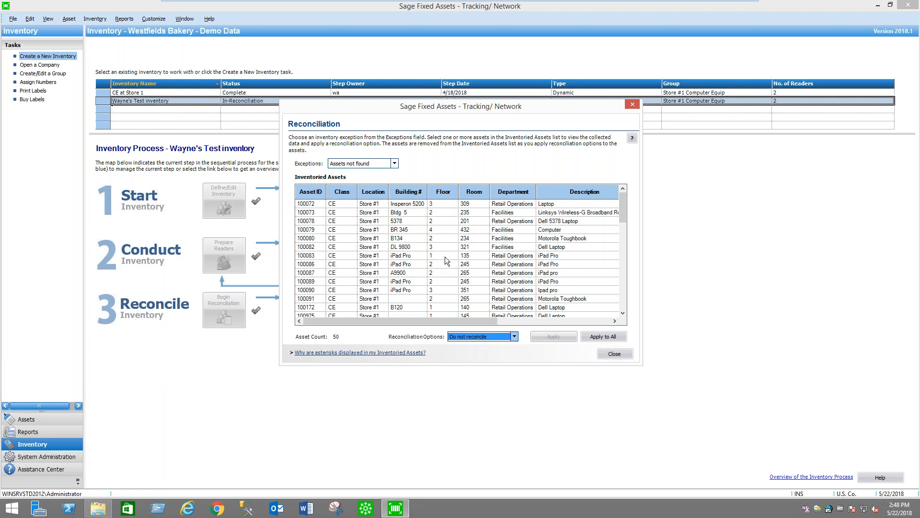
click(614, 337)
click(536, 291)
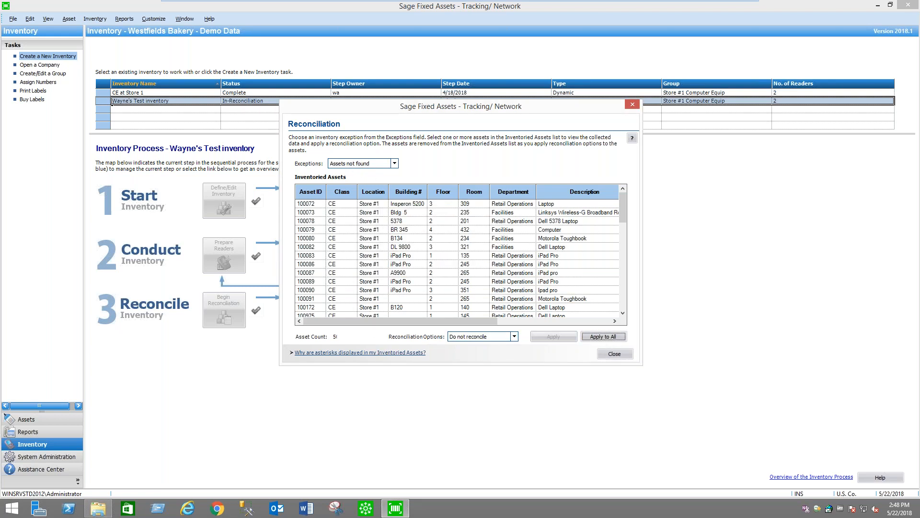
List the Assets with changes exceptions and compare existing with collected data for assets 100076, 100077 and 100084
click(379, 164)
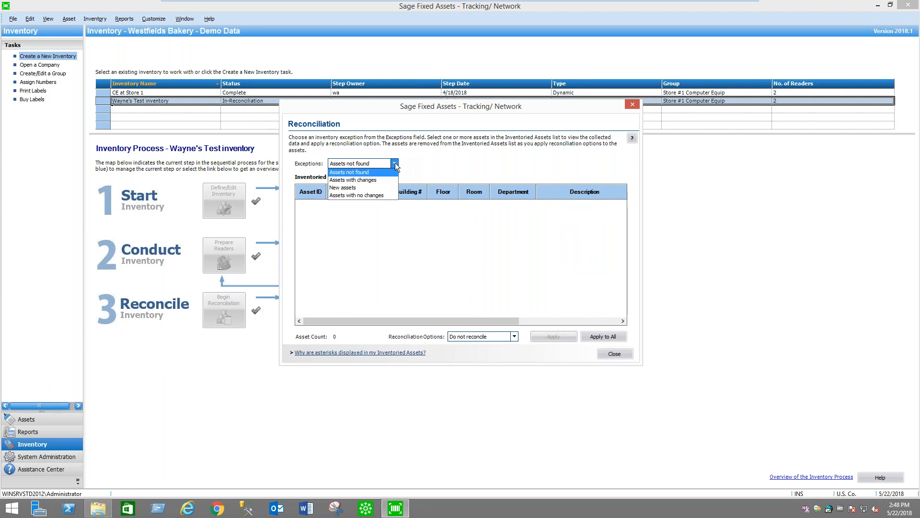
click(364, 177)
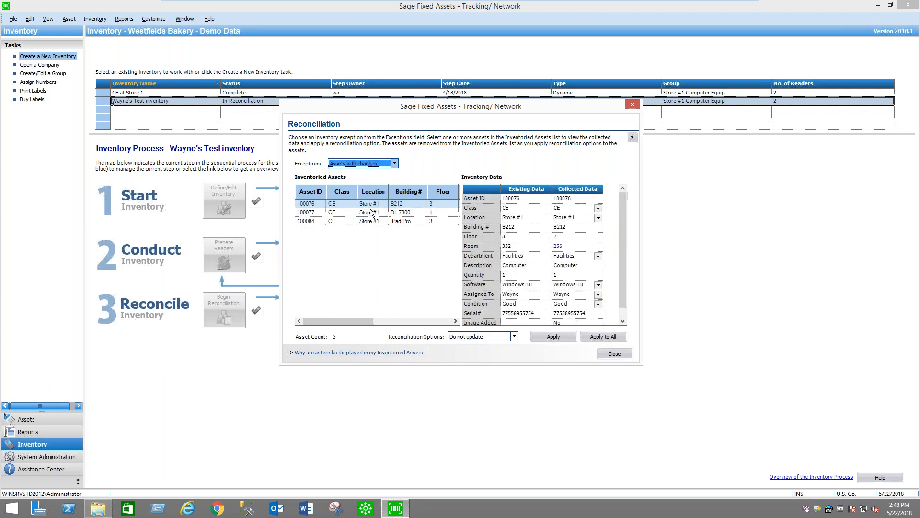
click(398, 206)
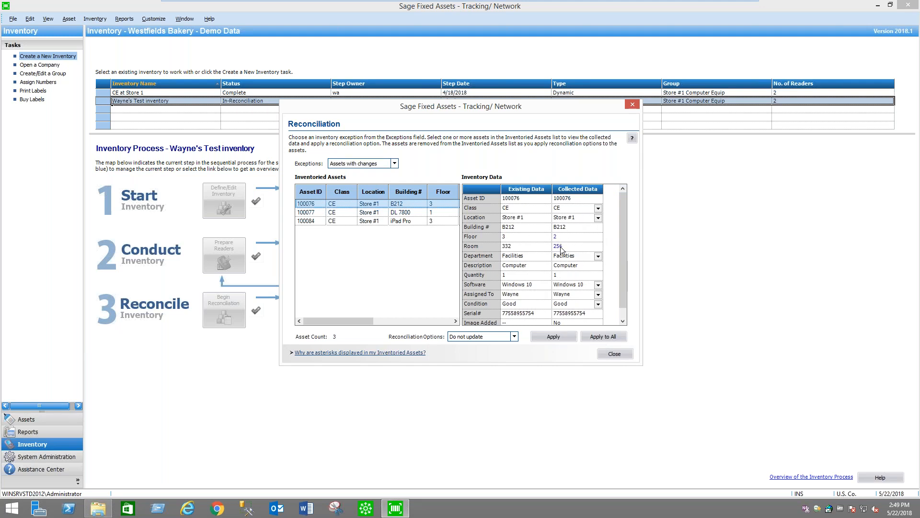
click(408, 214)
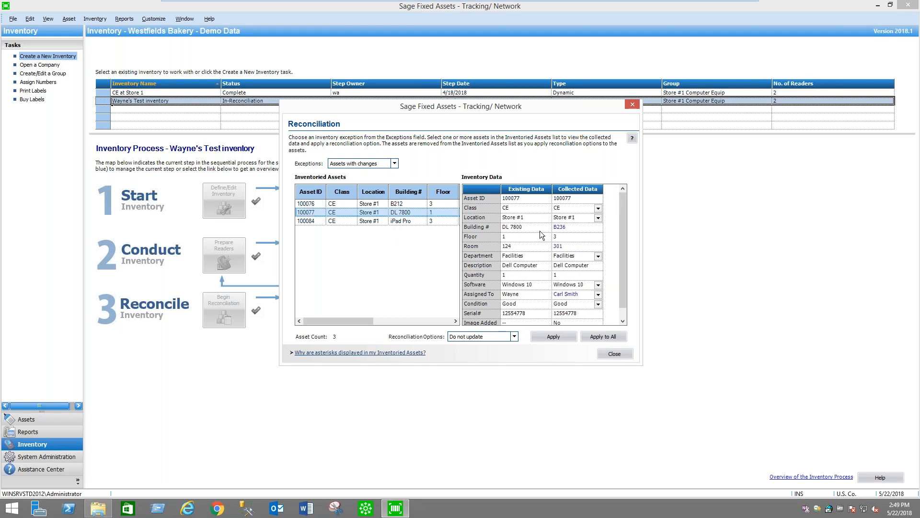
click(398, 221)
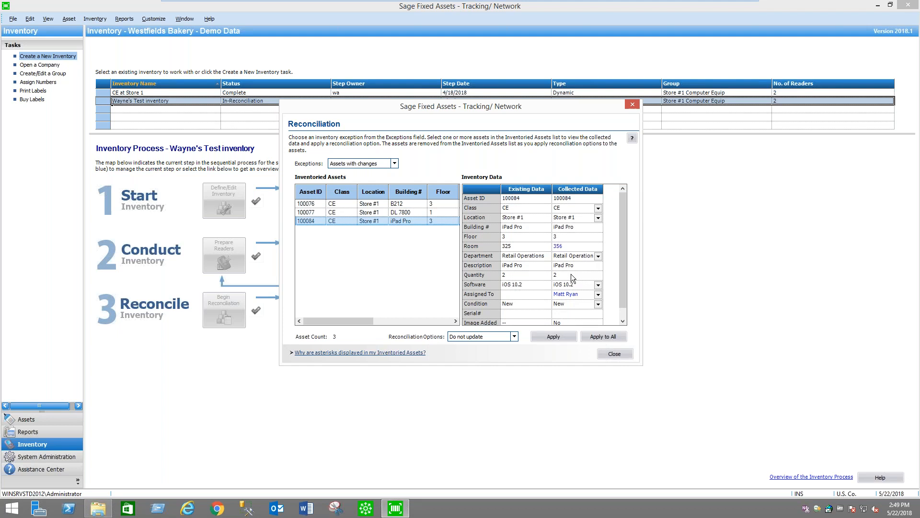
Apply the Update reconciliation option to all assets with changes
click(514, 340)
click(482, 349)
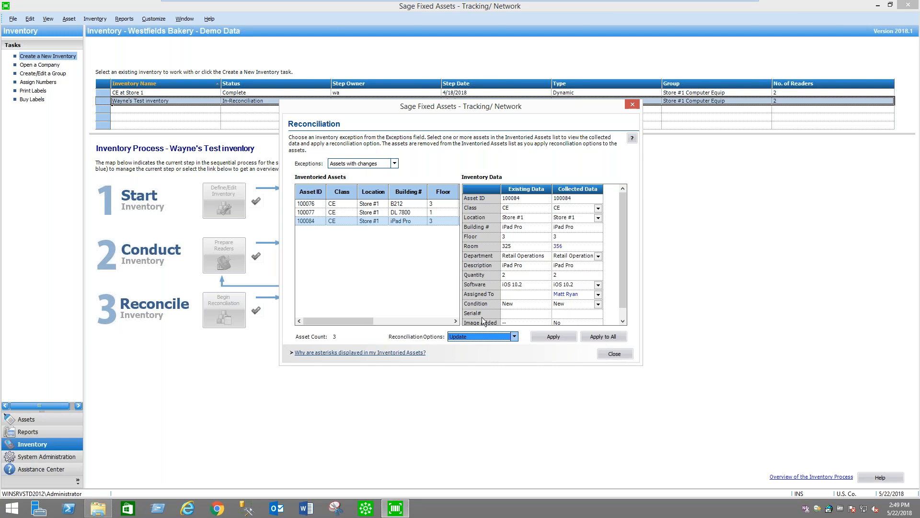
click(515, 338)
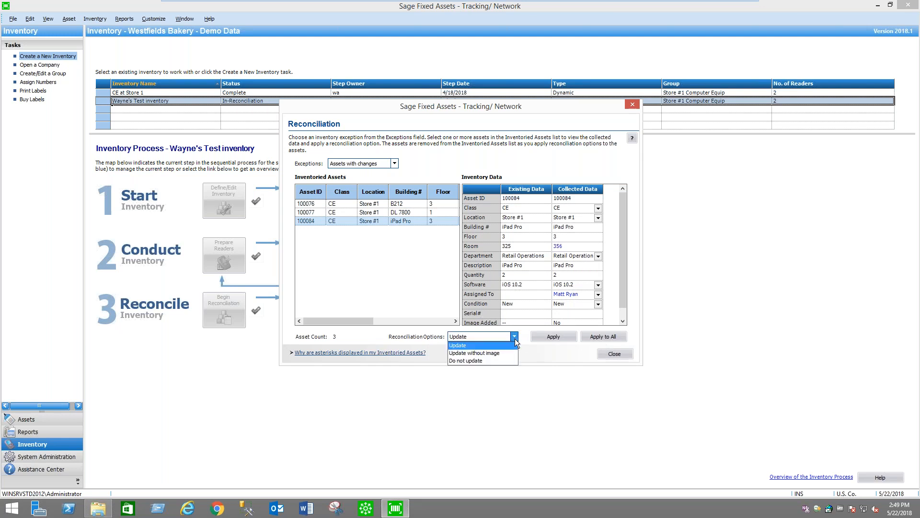
click(480, 344)
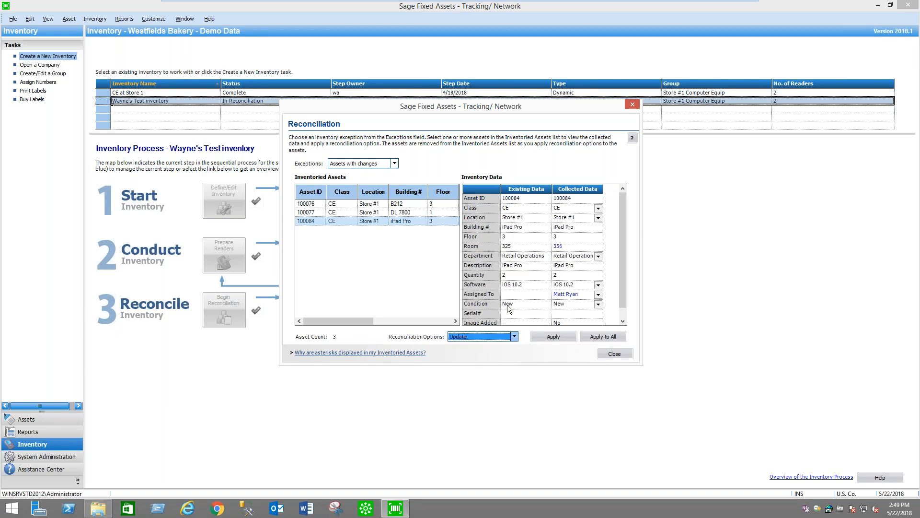
click(615, 335)
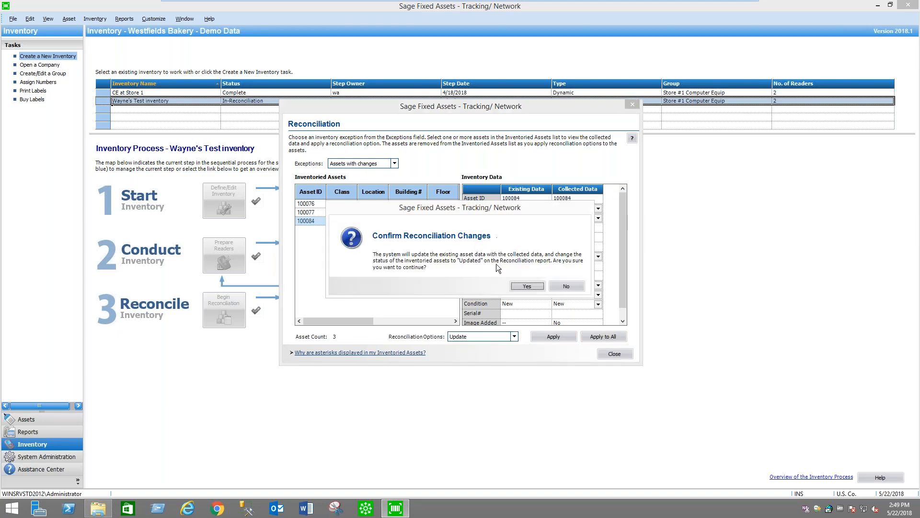
click(527, 287)
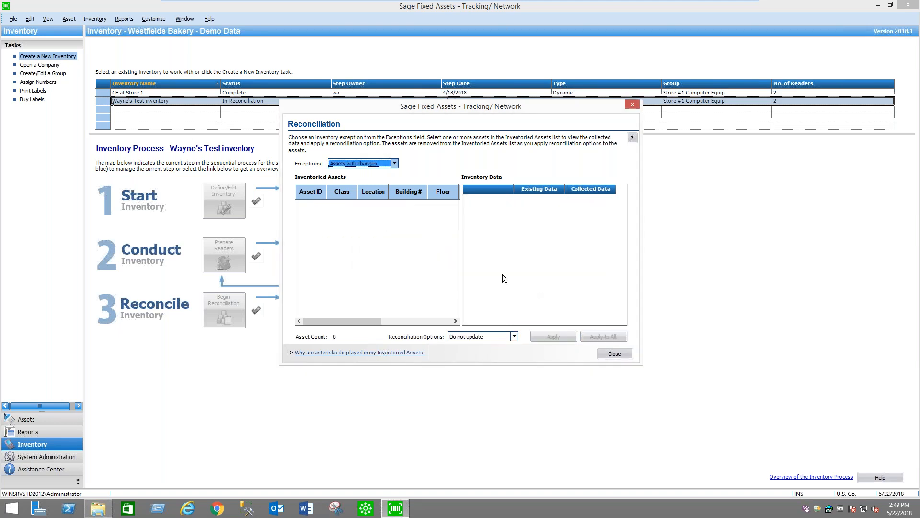
List the New assets exceptions, check both assets and set the reconciliation option to Add
click(394, 164)
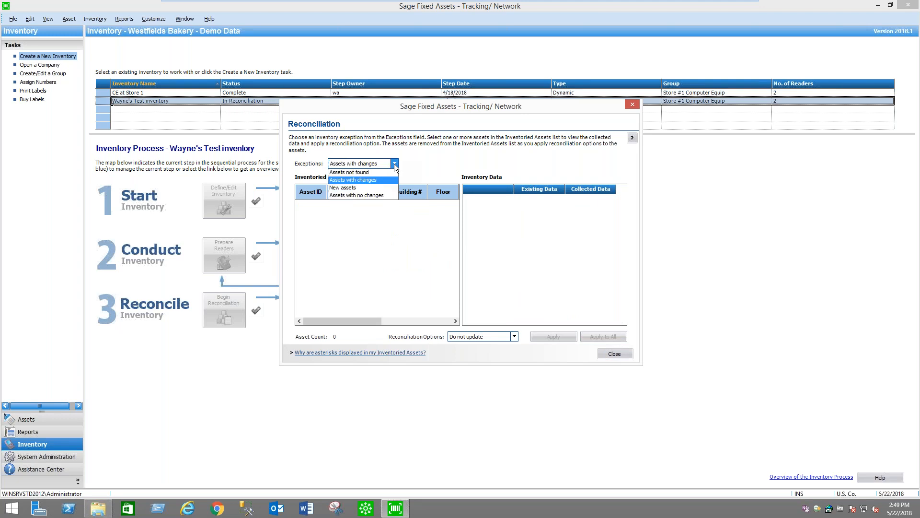
click(364, 188)
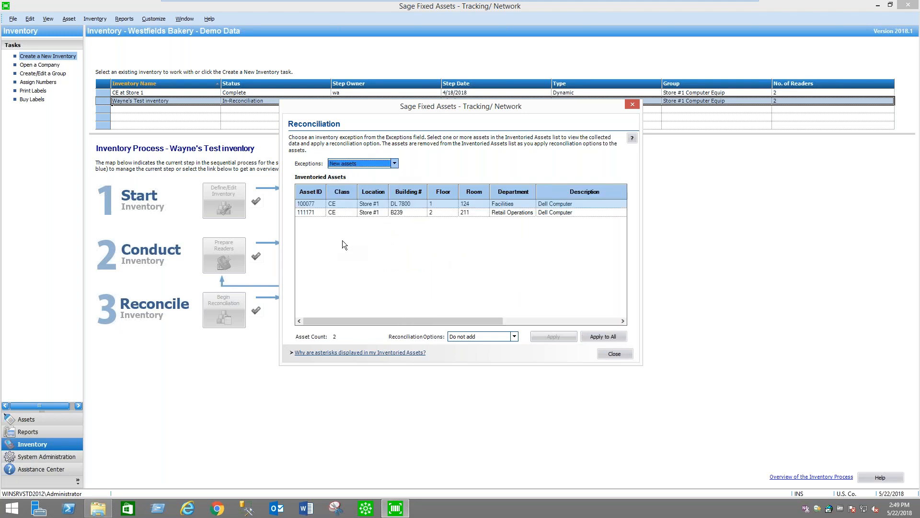
click(436, 205)
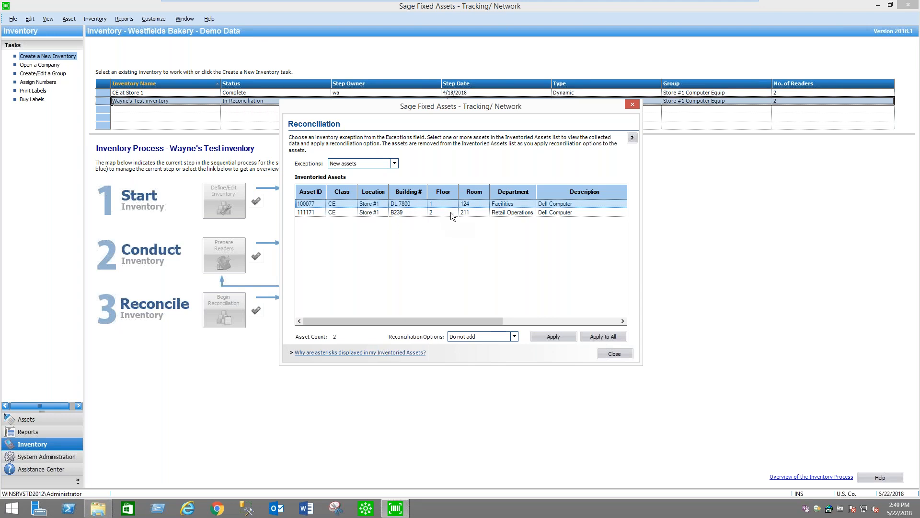
click(448, 212)
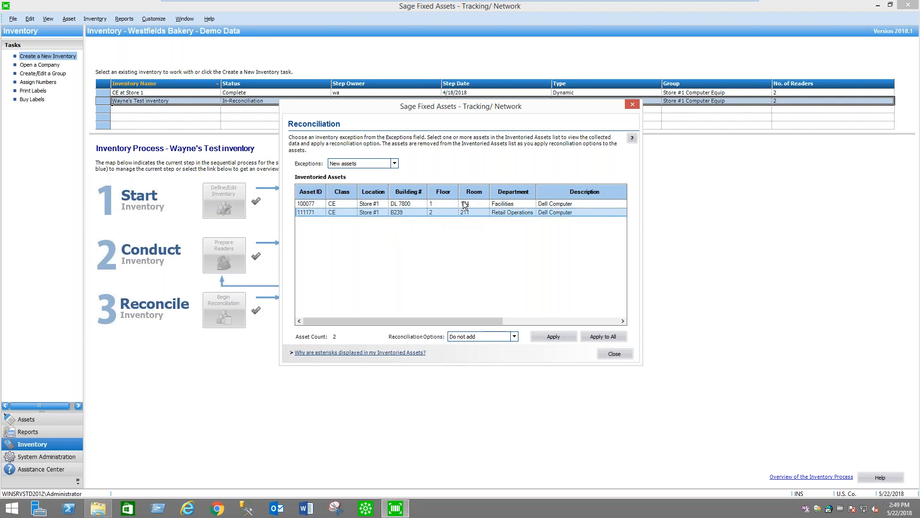
click(514, 337)
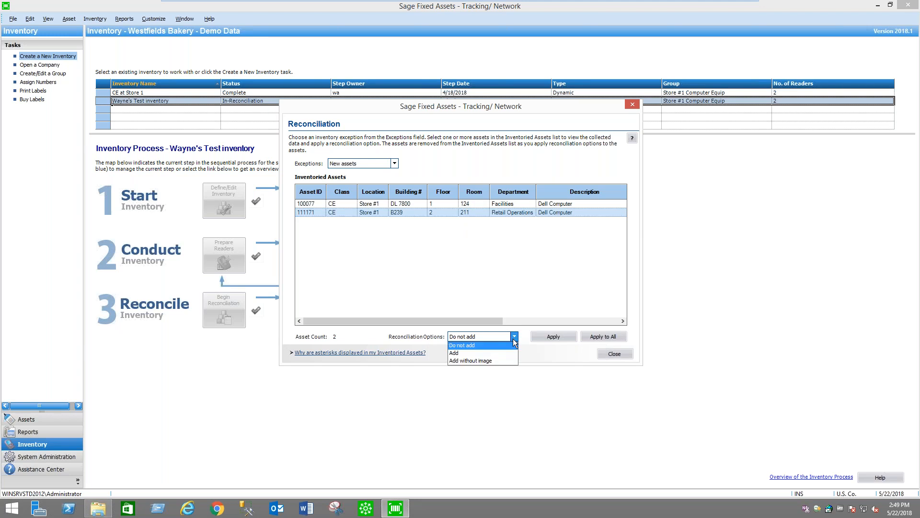
click(478, 353)
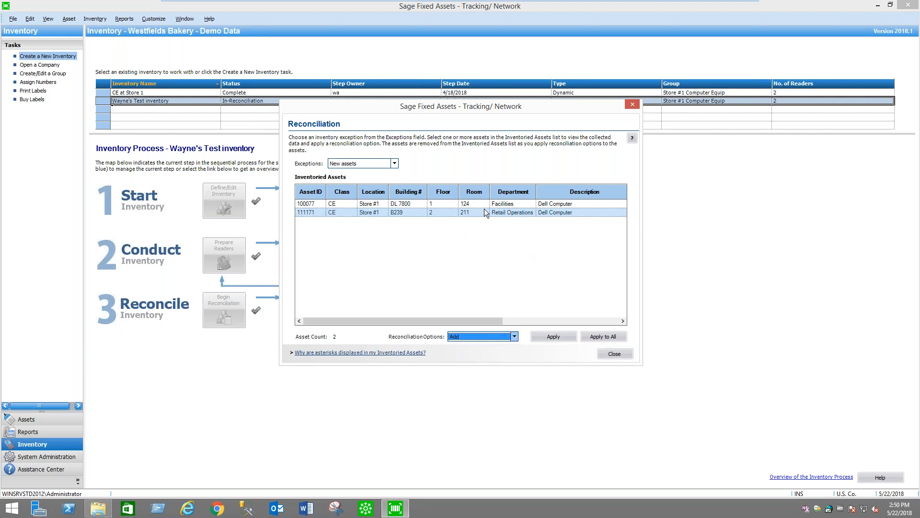
Add all the new assets to the database using the Computer template, and close the reconciliation
click(610, 336)
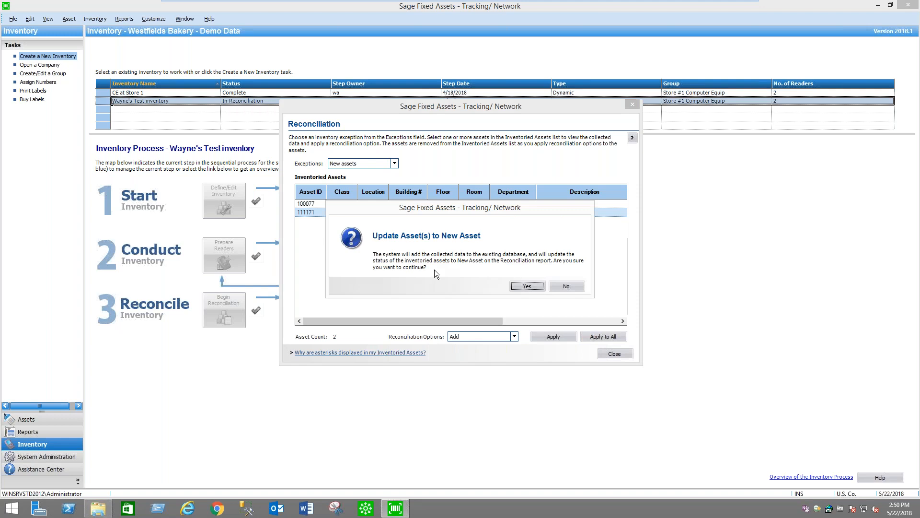
click(523, 287)
click(524, 283)
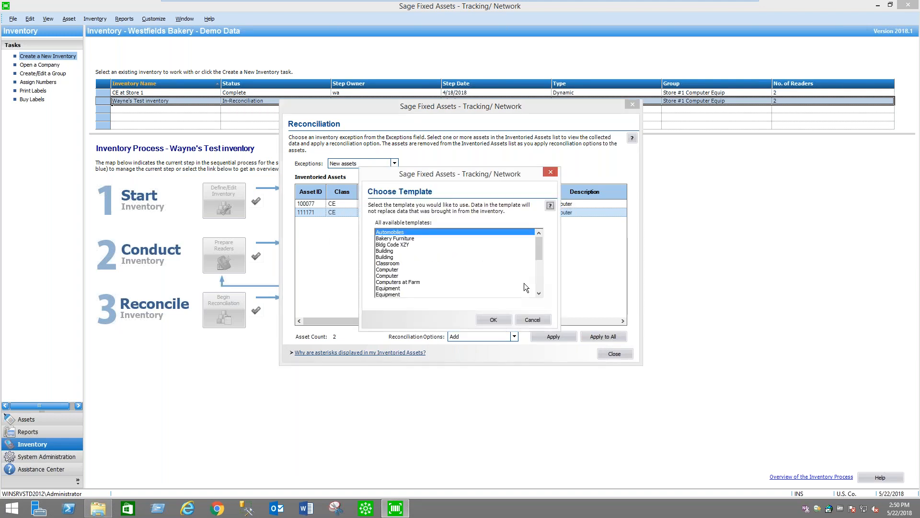
mouse_move(538, 249)
mouse_down()
mouse_move(540, 264)
mouse_move(540, 253)
mouse_up()
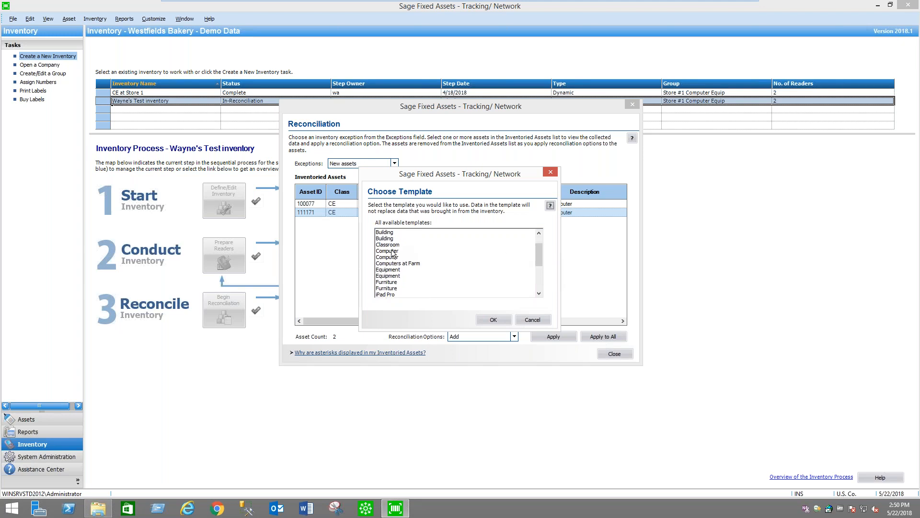
click(508, 252)
click(496, 320)
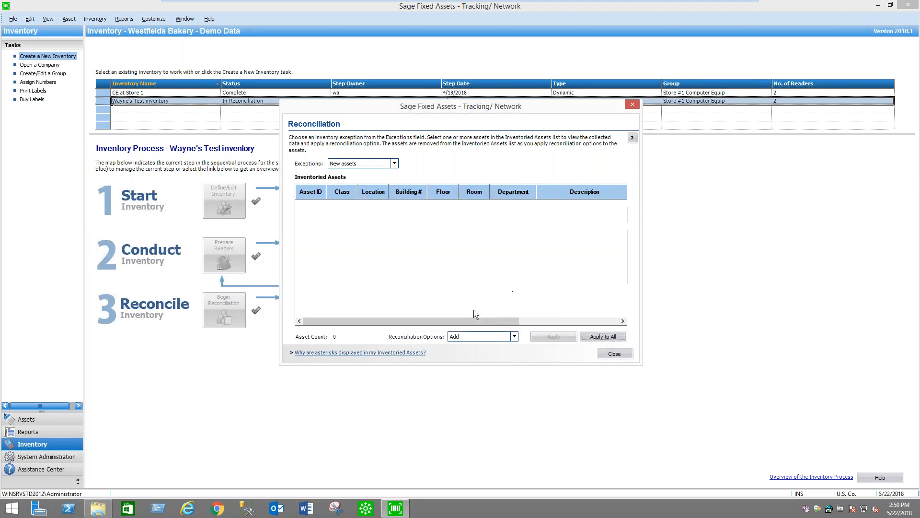
click(514, 337)
click(522, 309)
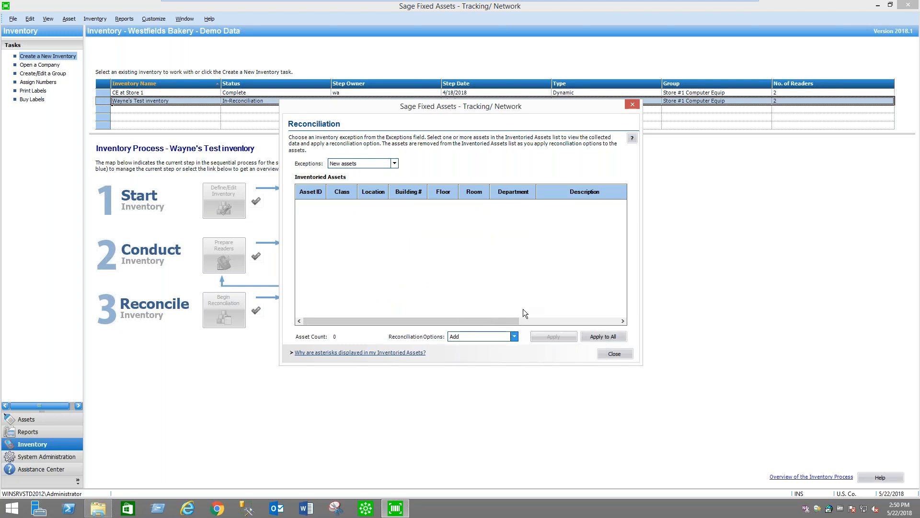
click(615, 354)
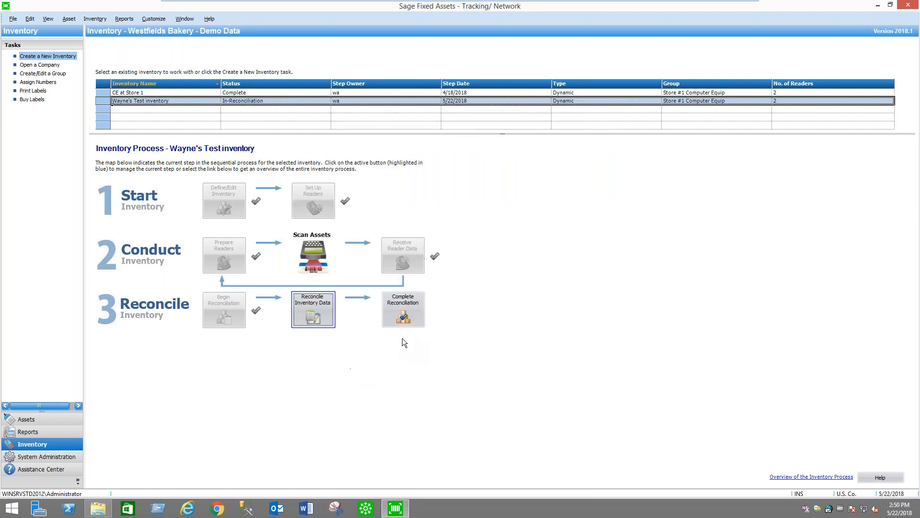
Reopen the inventory data reconciliation and apply No Changes to all assets with no changes
click(310, 317)
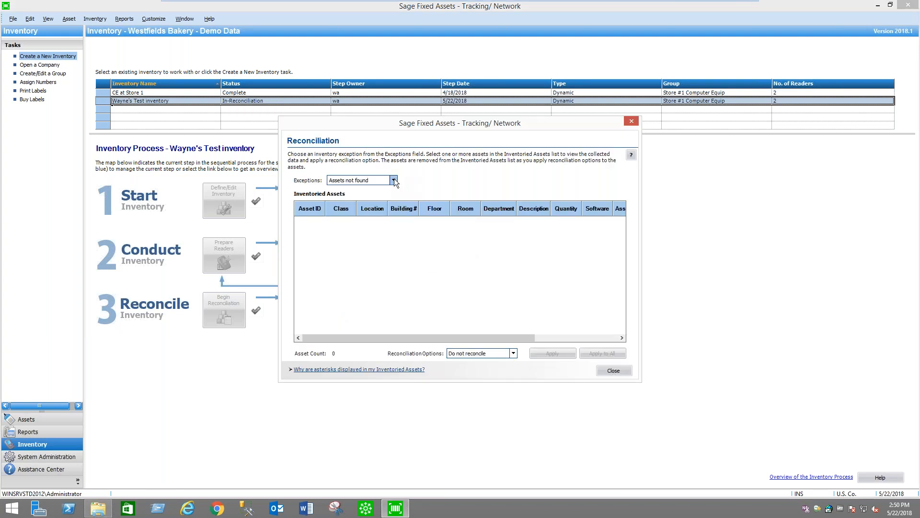
click(395, 180)
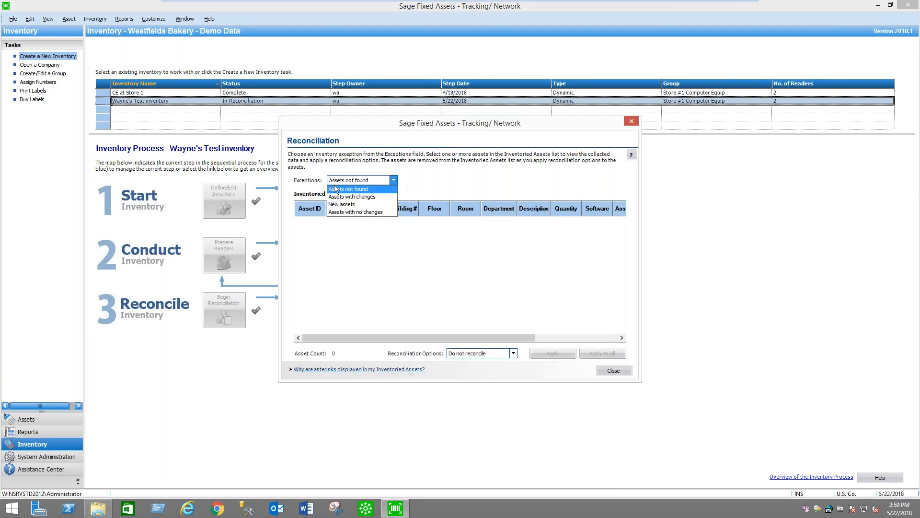
click(365, 212)
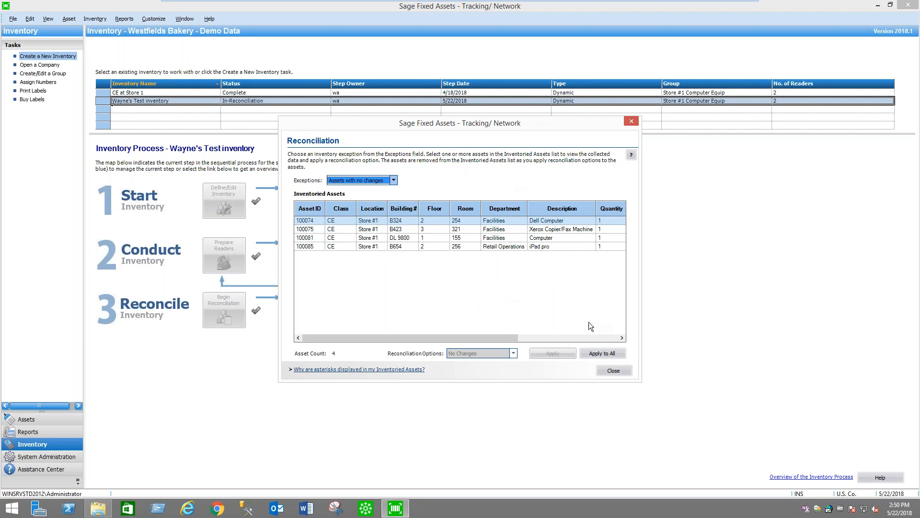
click(615, 352)
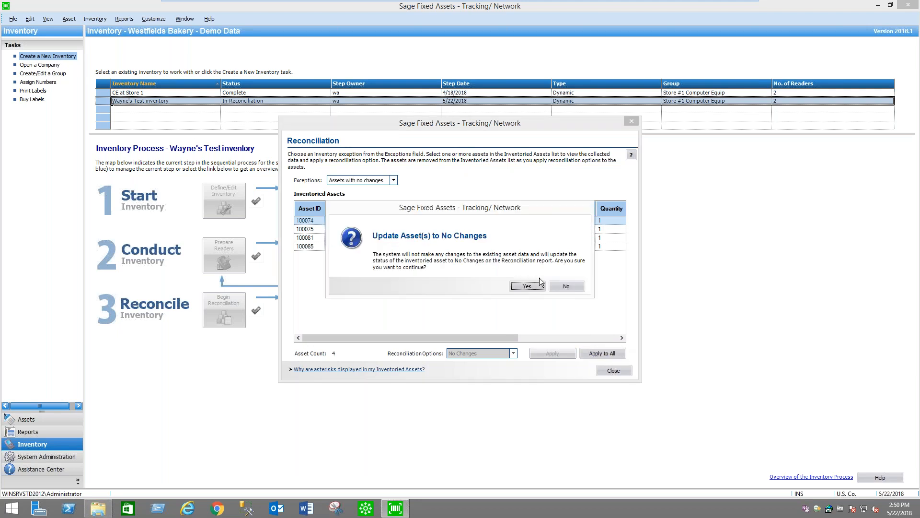
click(529, 286)
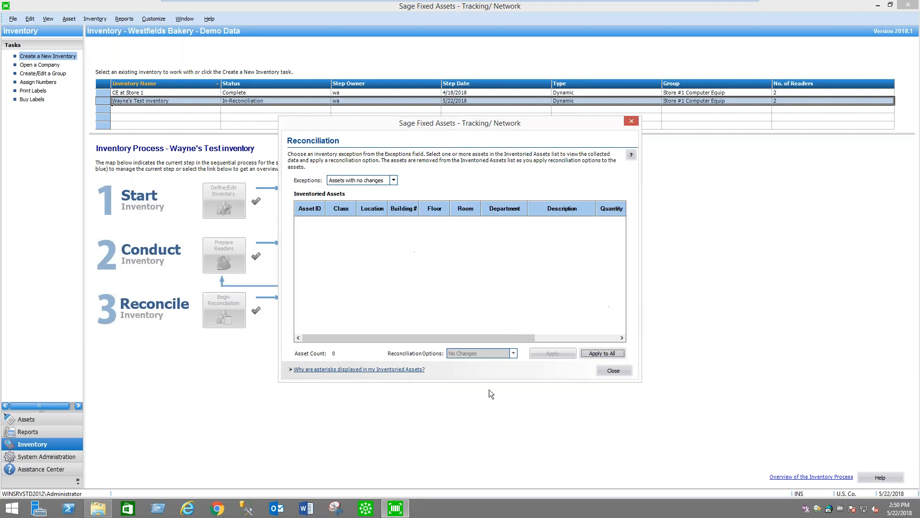
click(614, 370)
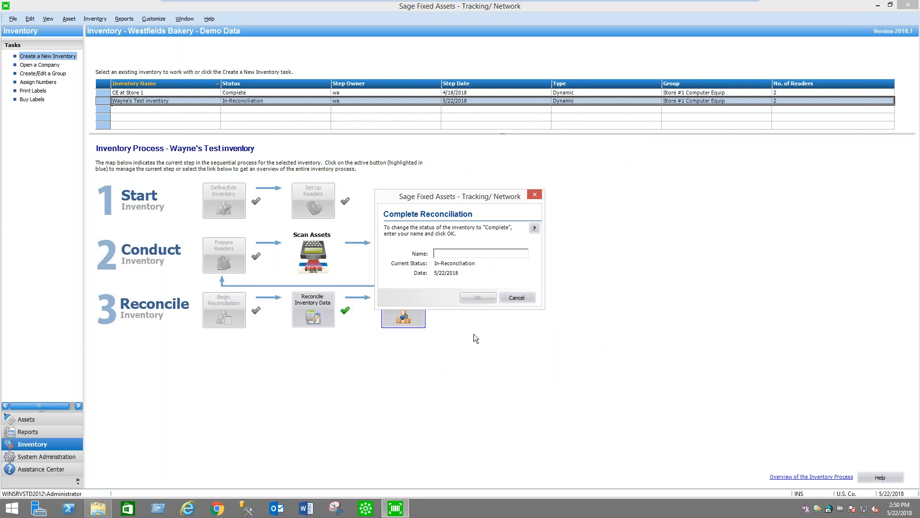
Complete the reconciliation of the test inventory under the name WA
text(WA)
click(478, 298)
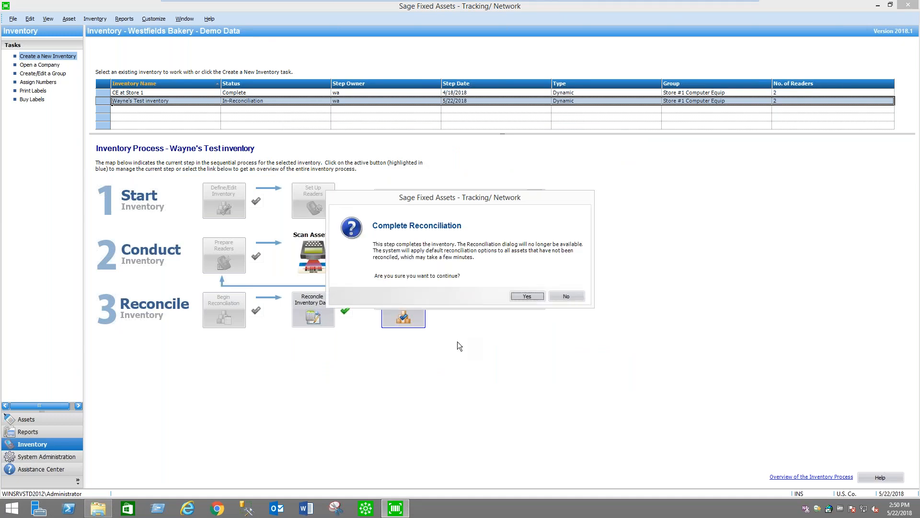
click(527, 296)
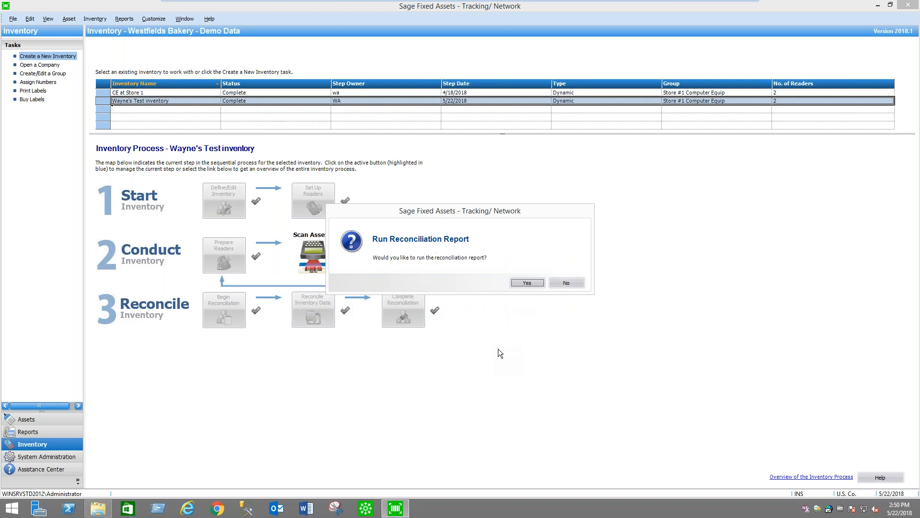
Run the reconciliation report for the Store #1 Computer Equip group and preview it
click(527, 283)
drag(516, 239, 517, 278)
click(433, 266)
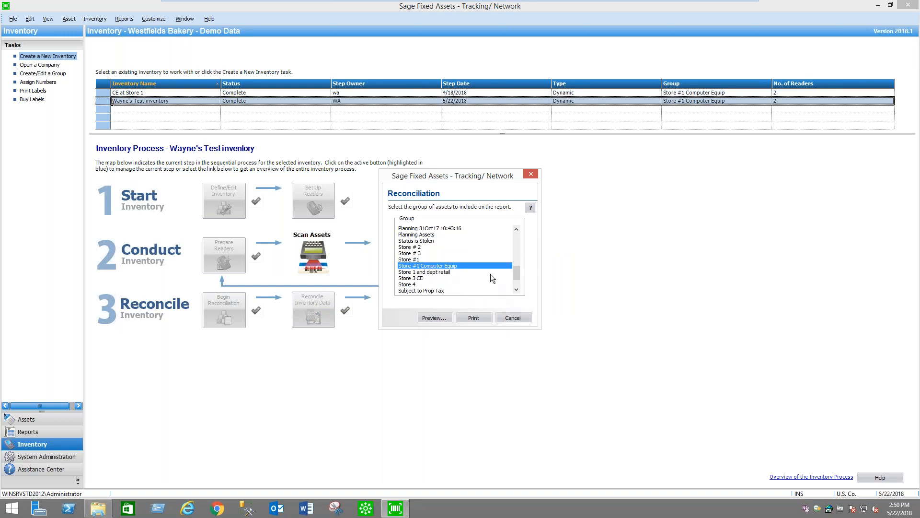
click(436, 318)
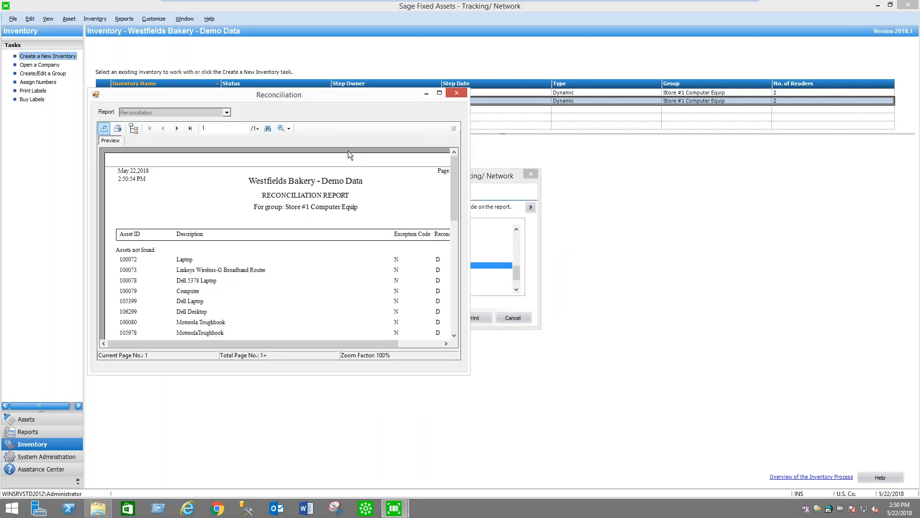
Enlarge page 2 of the reconciliation report and review its assets, totals, exception codes and reconciliation codes
click(176, 129)
click(440, 94)
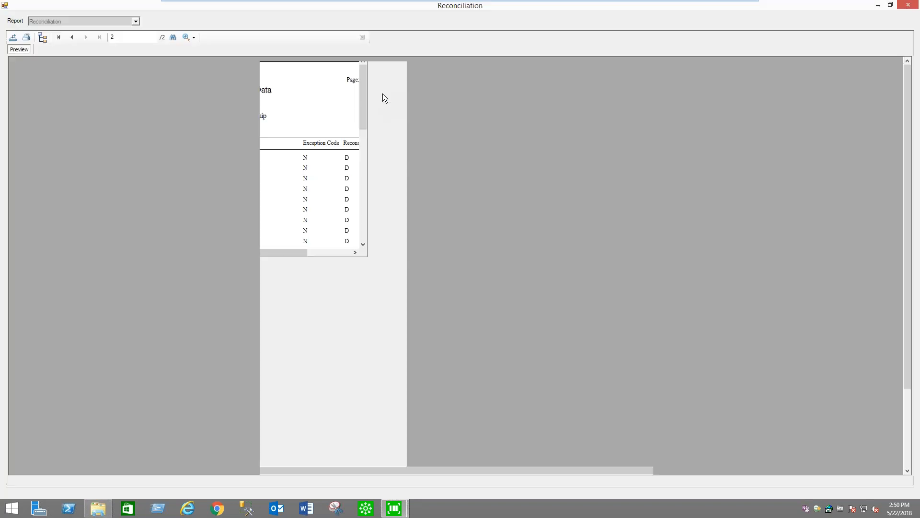
click(187, 37)
click(213, 102)
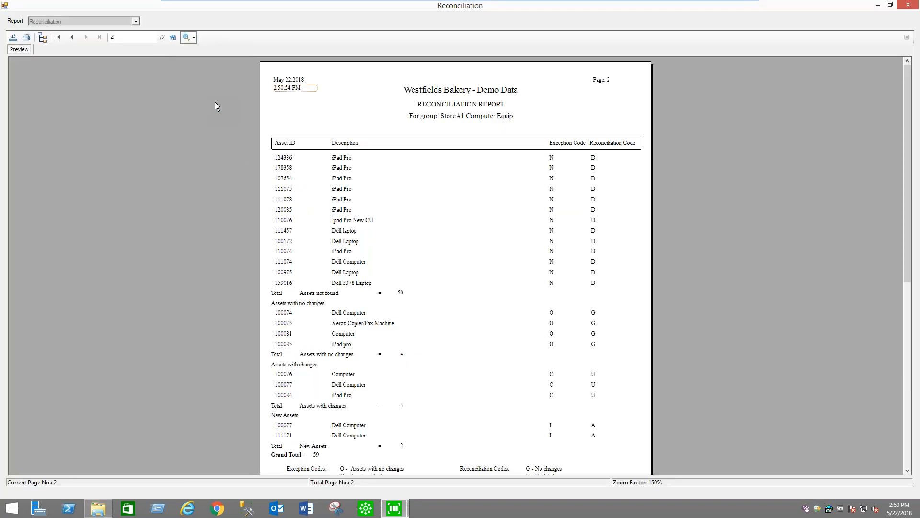
scroll(893, 287, down, 3)
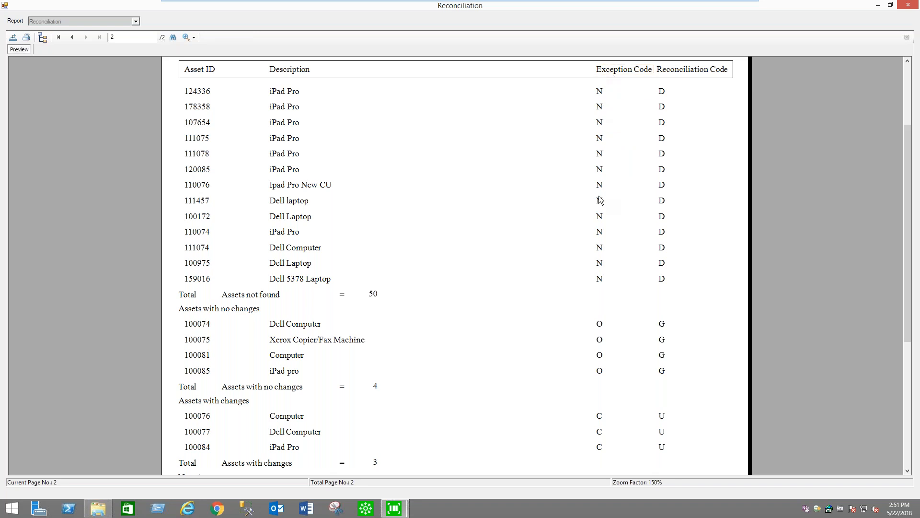
scroll(609, 251, down, 1)
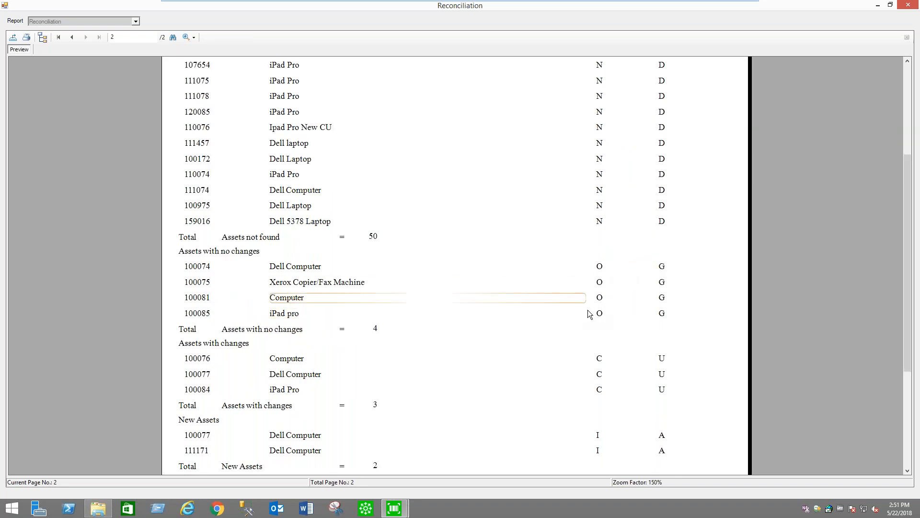
scroll(605, 302, down, 1)
scroll(601, 309, down, 1)
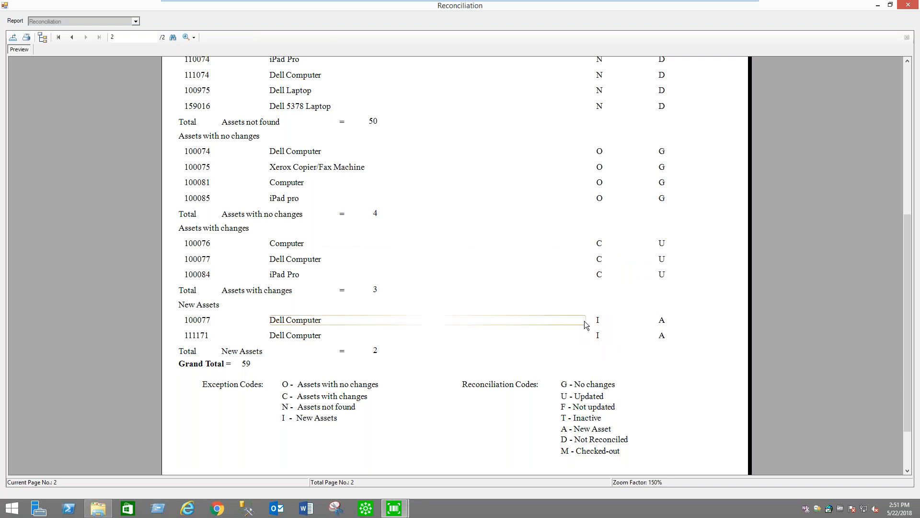
scroll(585, 321, up, 5)
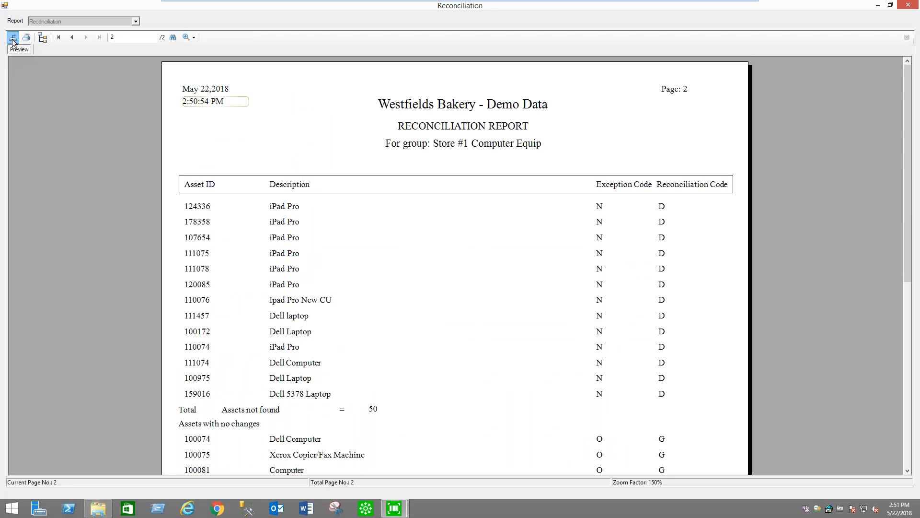
Check the file formats offered for exporting the report, and close the report preview and group selection without exporting
click(13, 37)
click(624, 320)
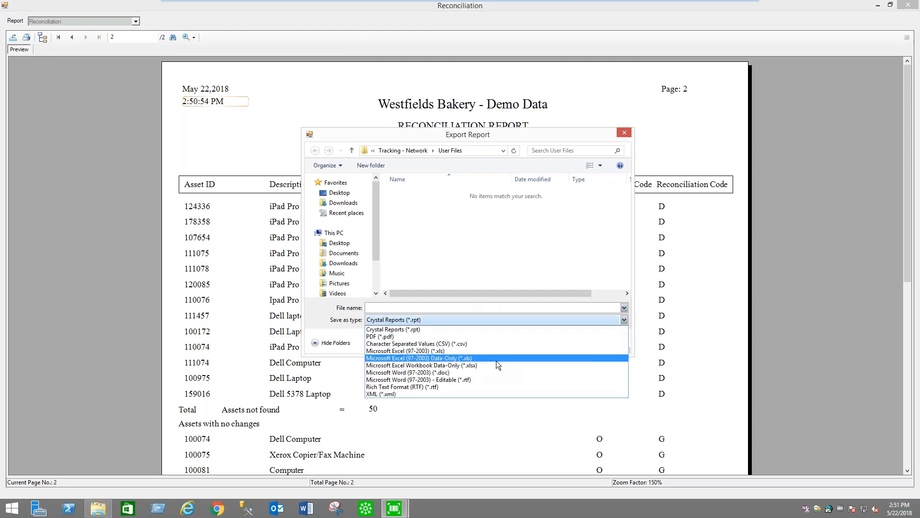
click(563, 139)
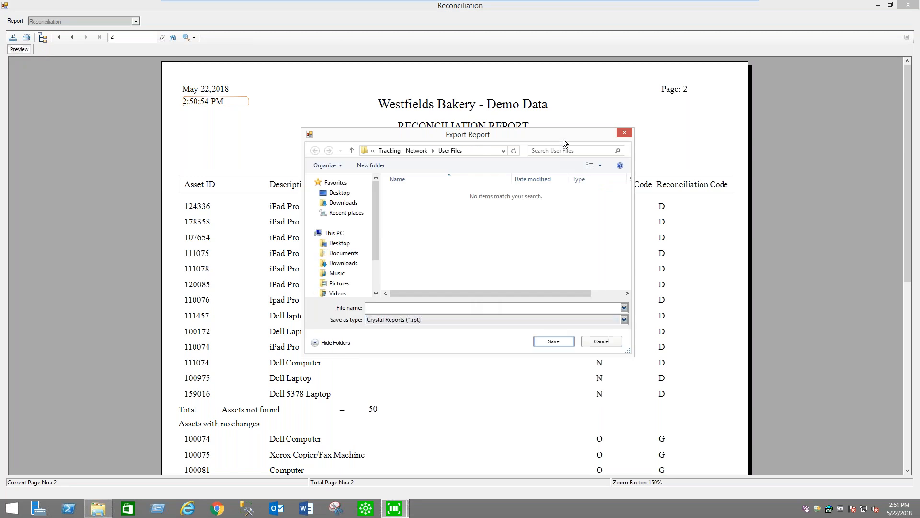
click(615, 345)
click(198, 300)
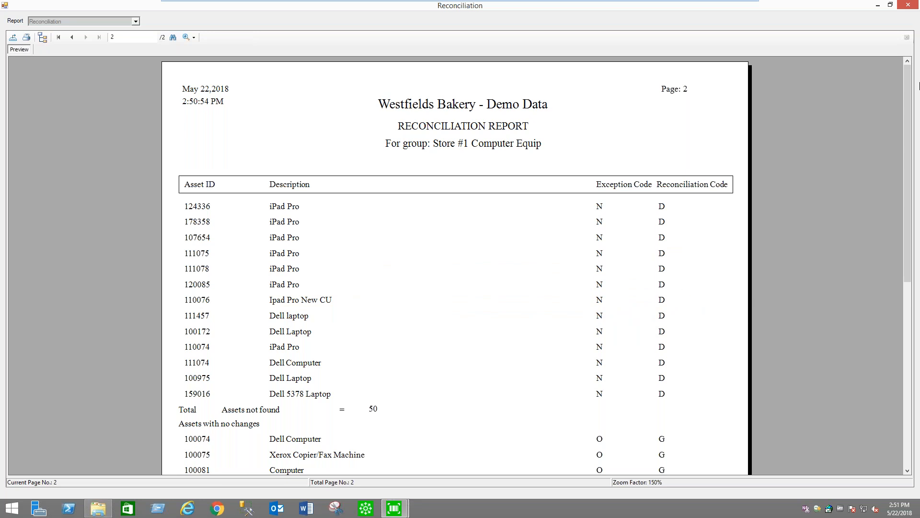
click(908, 4)
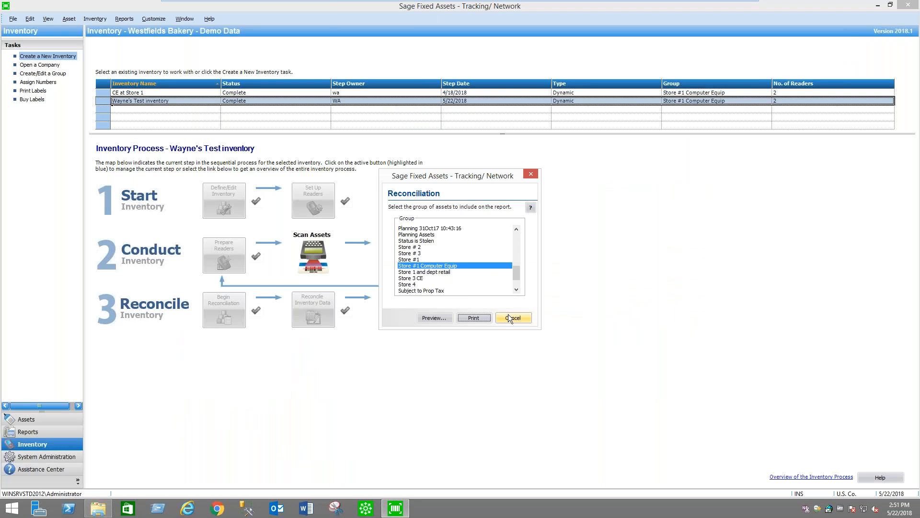
click(522, 318)
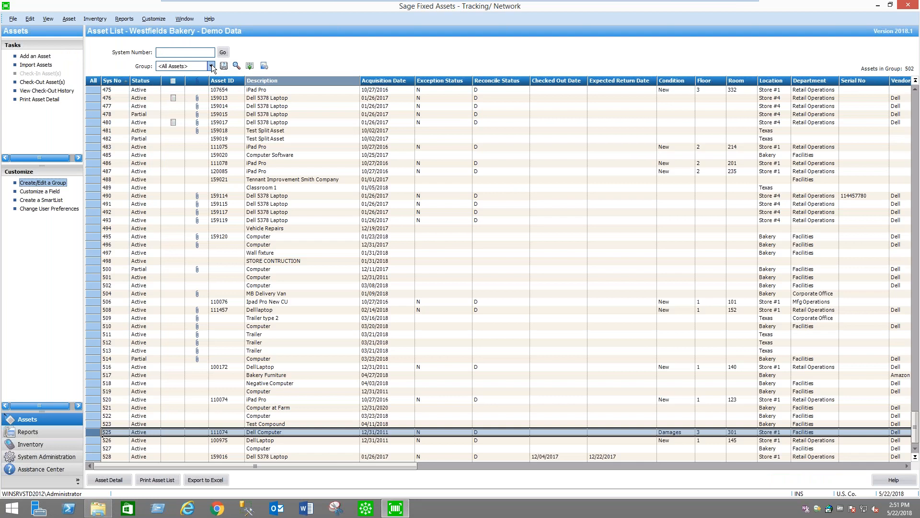
Reload the asset list with All Assets, check the detail of new Dell Computer asset 529, and return to the list
click(211, 66)
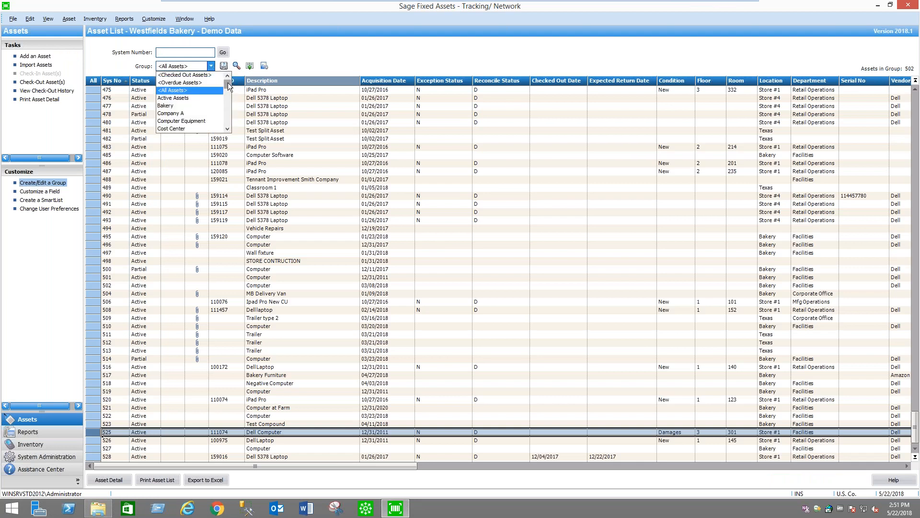
click(173, 90)
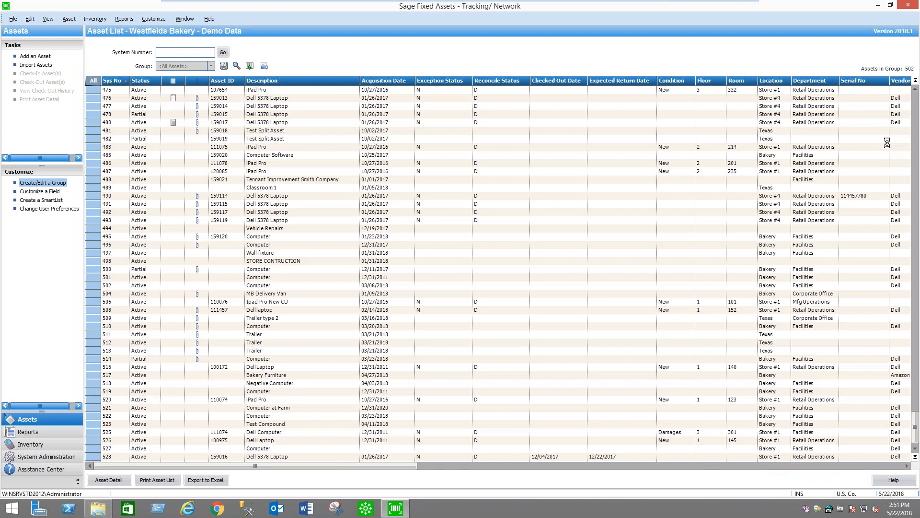
click(915, 449)
click(916, 450)
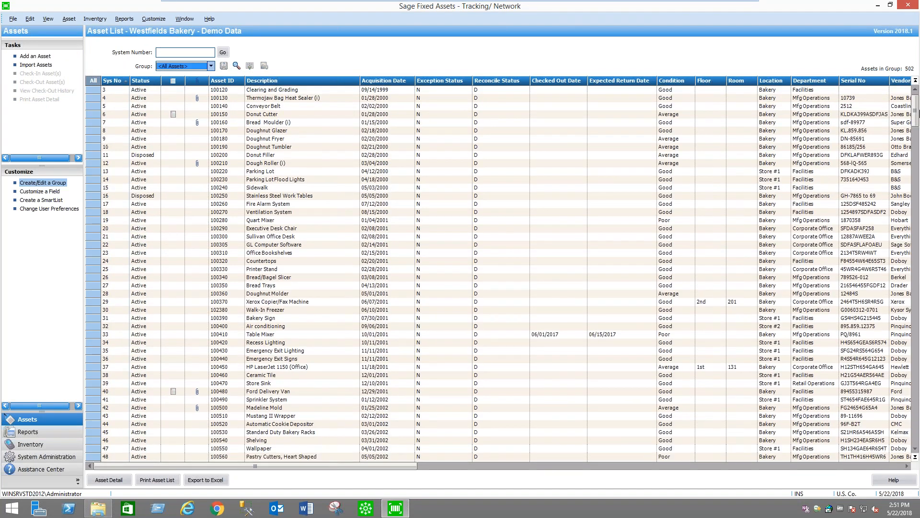
drag(917, 112, 916, 429)
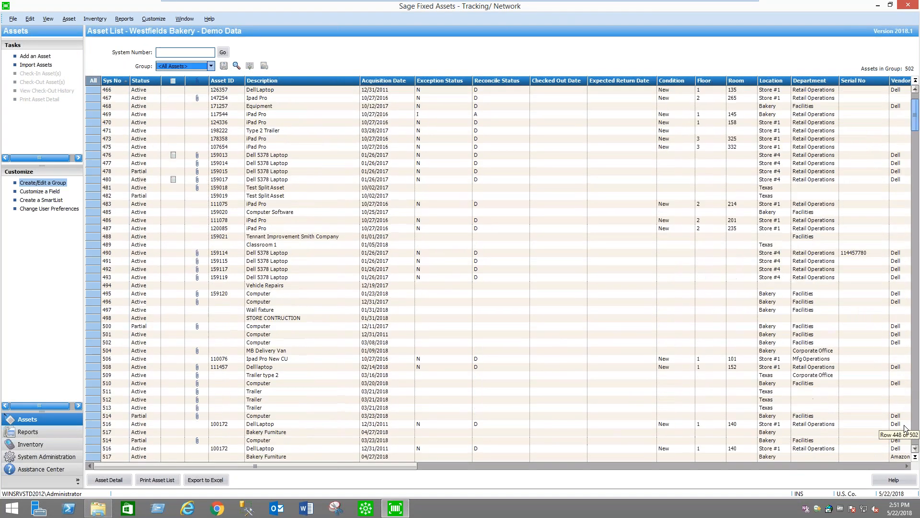
double_click(293, 448)
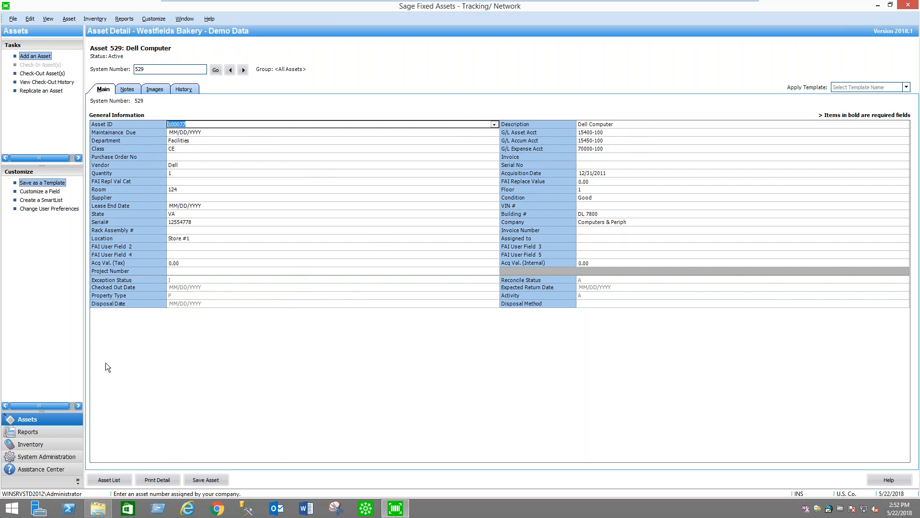
click(107, 480)
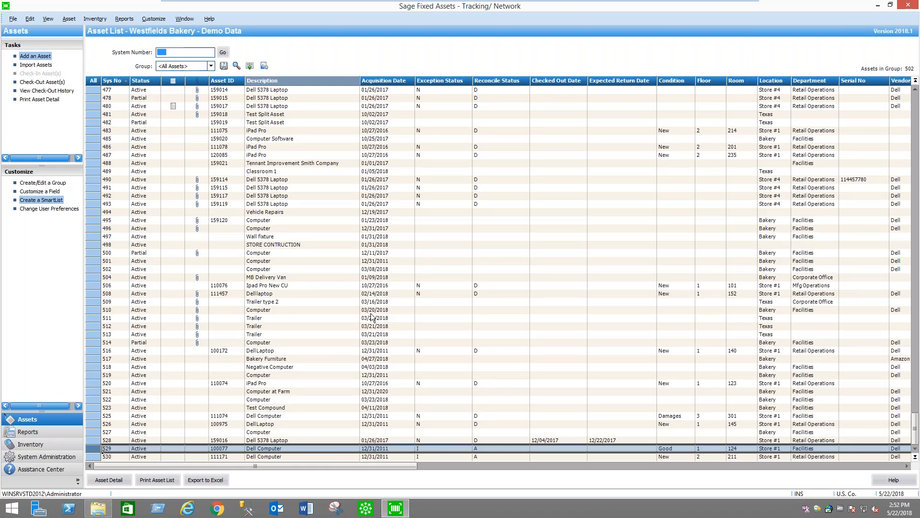
Close Sage Fixed Assets Tracking and open Sage Fixed Assets Depreciation
click(909, 7)
double_click(22, 178)
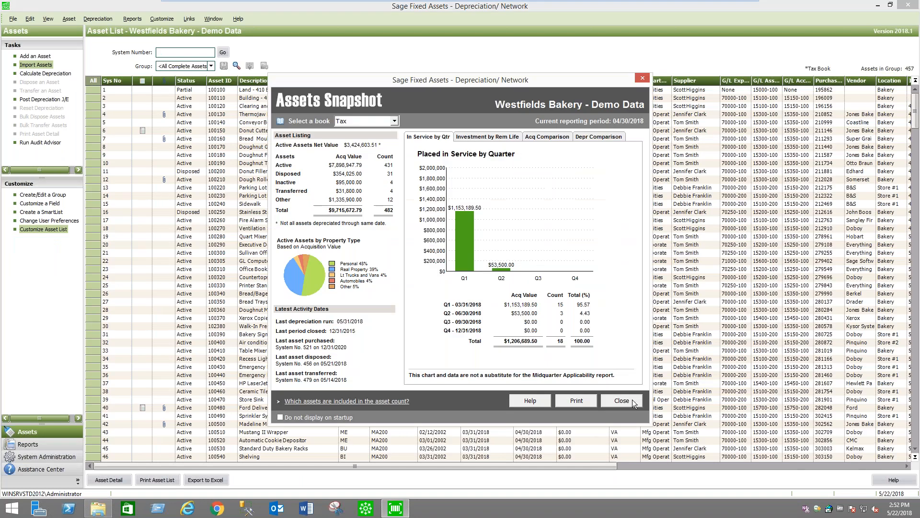
click(632, 400)
List the All Incomplete Assets group and open the detail of the Dell Computer with system number 529
click(211, 66)
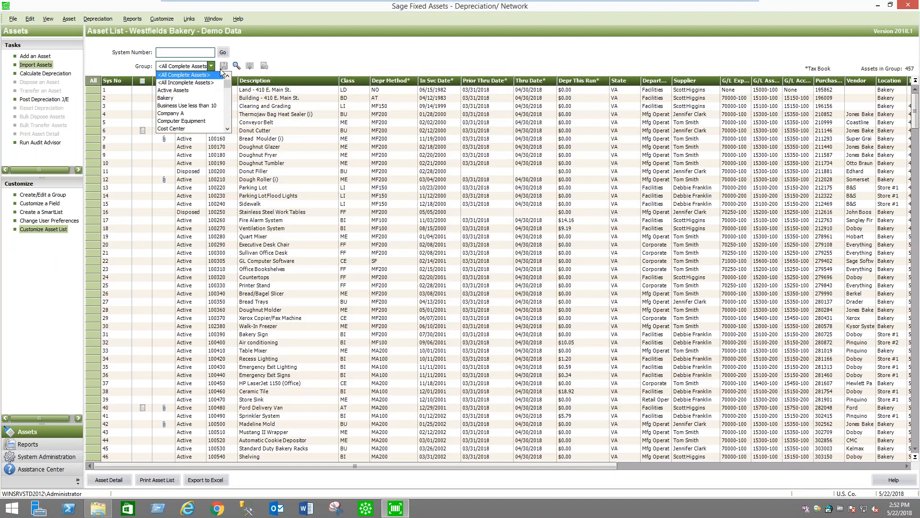
click(205, 82)
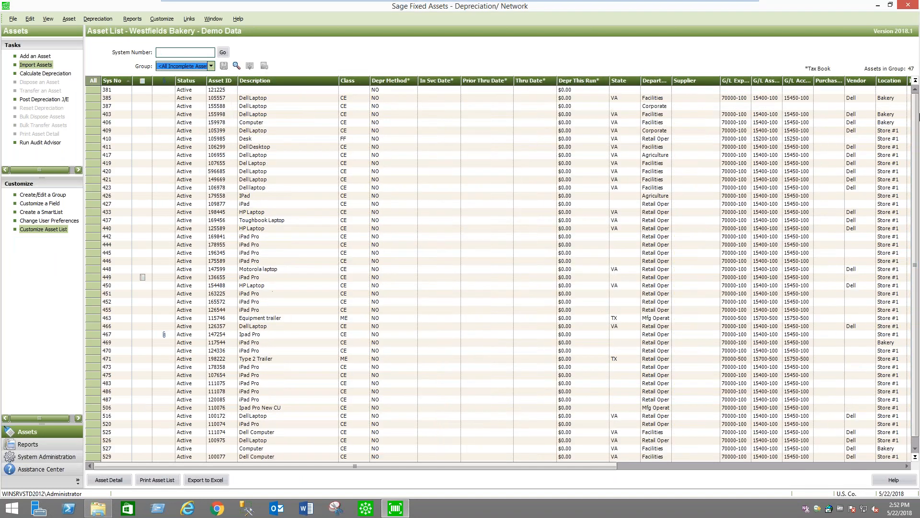
drag(915, 132, 915, 144)
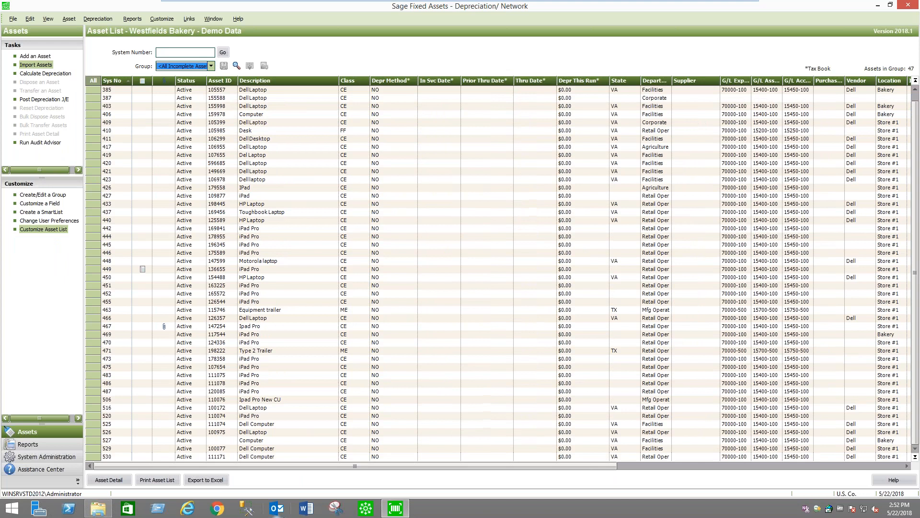
click(299, 449)
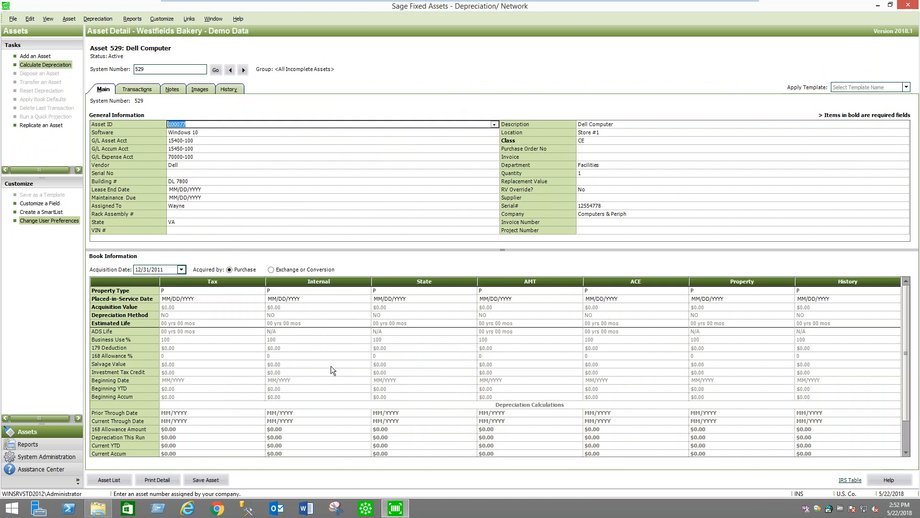
Set the asset's acquisition date to today, 05/22/2018, and fill the Tax book's placed-in-service date with 05/22/2018
click(182, 270)
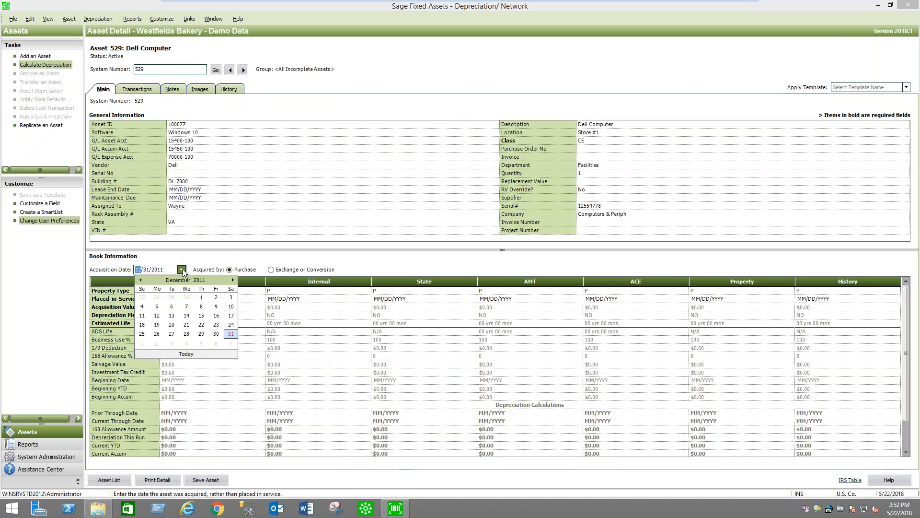
click(188, 354)
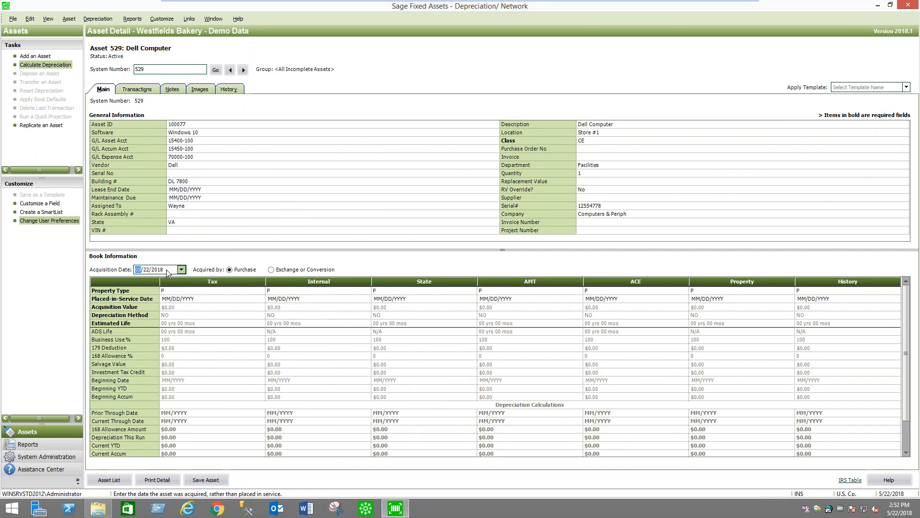
click(206, 299)
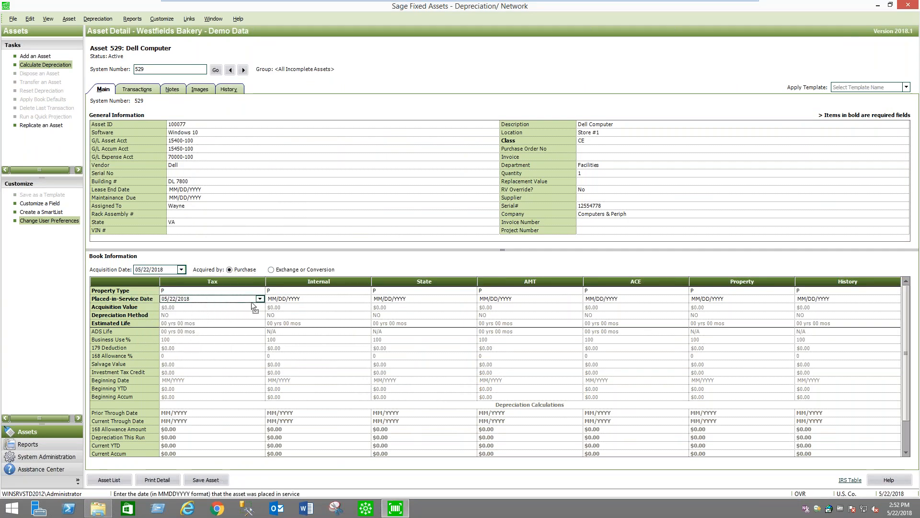
Set the Tax book's acquisition value to $1,500.00 and keep the MA200 depreciation method
click(178, 307)
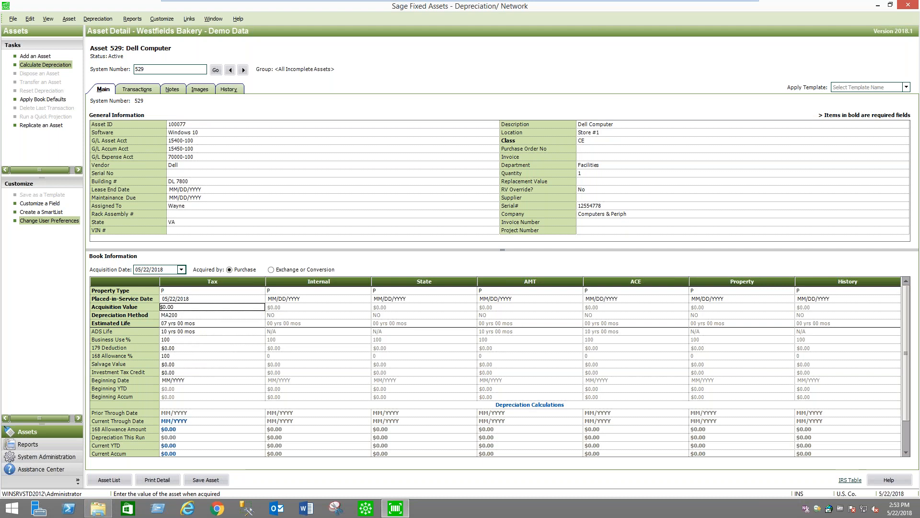
drag(183, 308, 132, 302)
text(1,500)
key(Tab)
key(Tab)
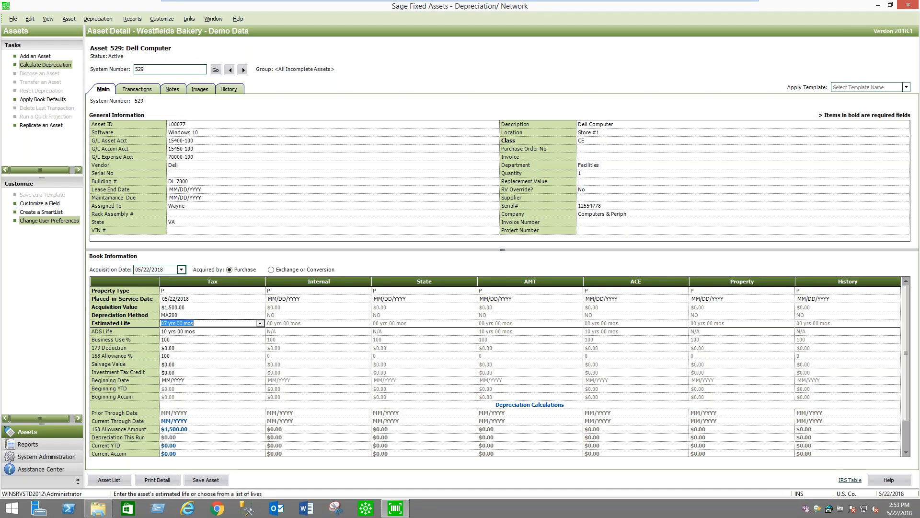
Set the Tax book's estimated life to 5 years and ADS life to 0, and apply the book defaults
text(5)
key(Tab)
text(0)
key(Tab)
click(46, 99)
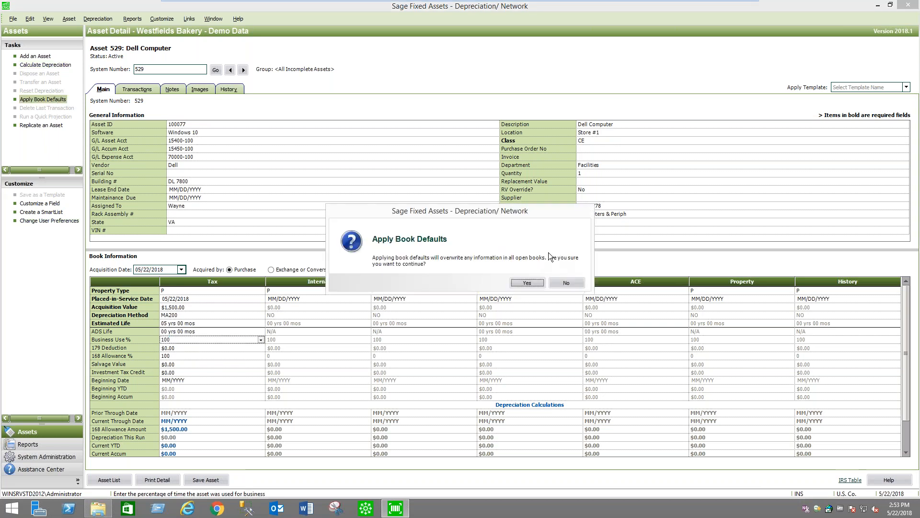
click(530, 281)
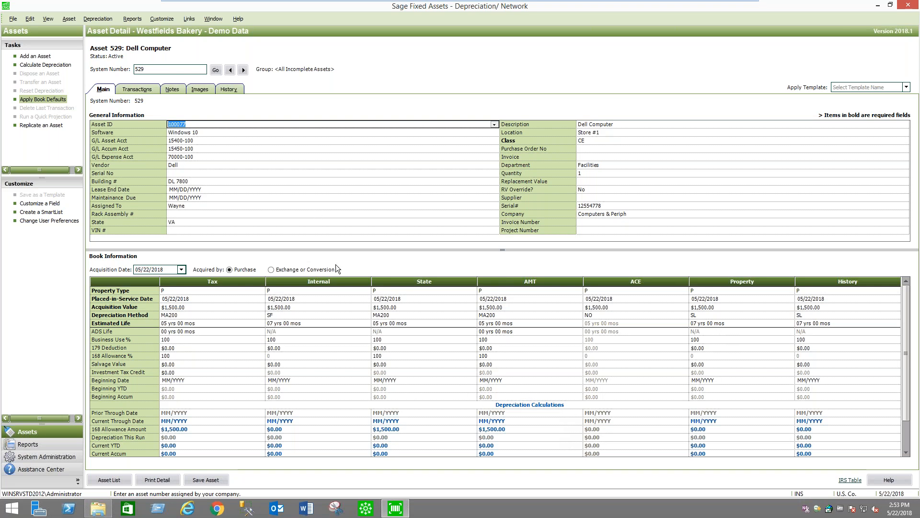
Preview the Dell i3179 Laptop image in the Image Manager and link it to the Dell Computer asset
click(201, 89)
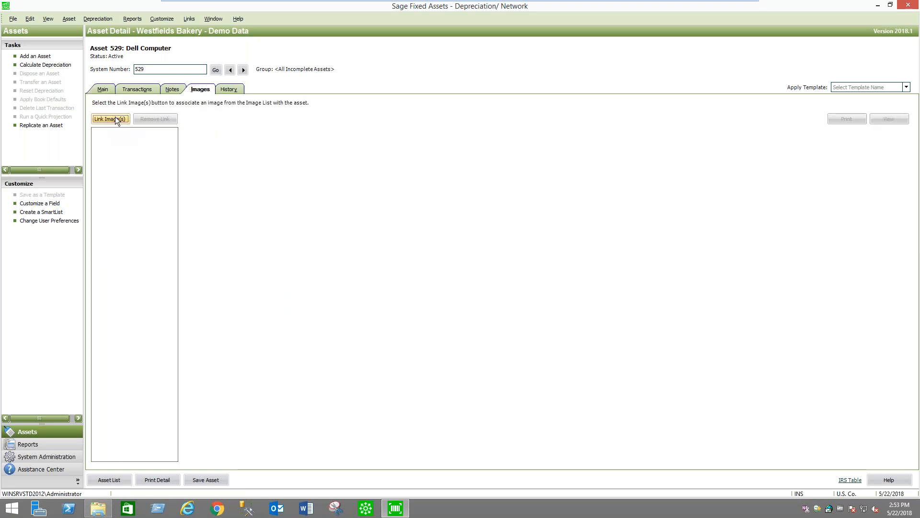
click(114, 118)
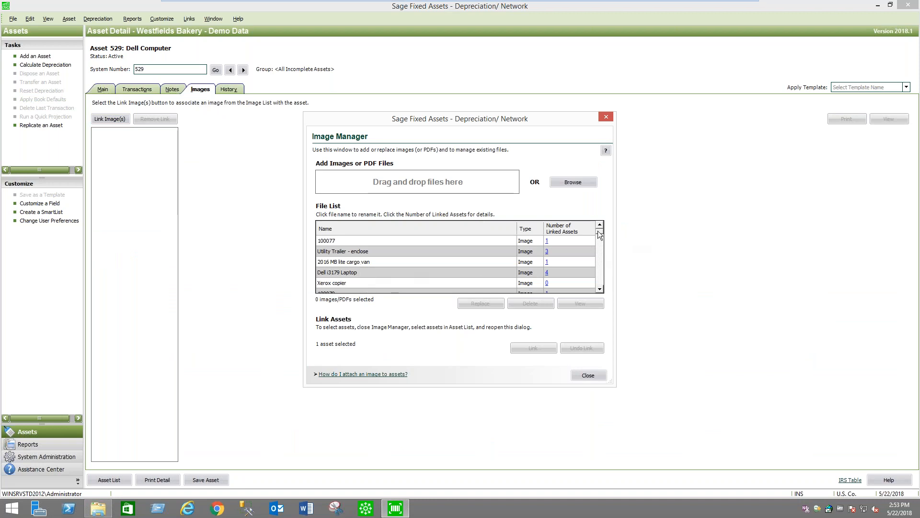
scroll(600, 233, down, 2)
scroll(599, 234, up, 2)
click(357, 272)
click(357, 272)
click(585, 304)
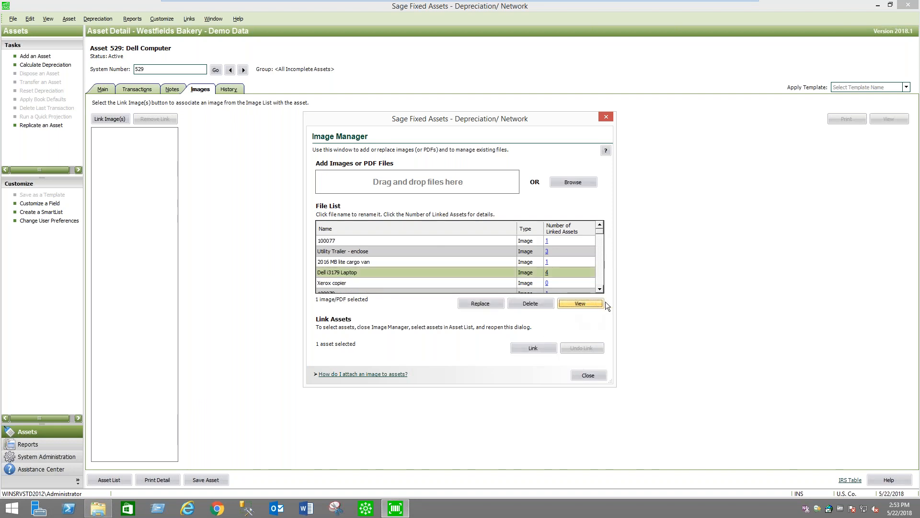
click(912, 7)
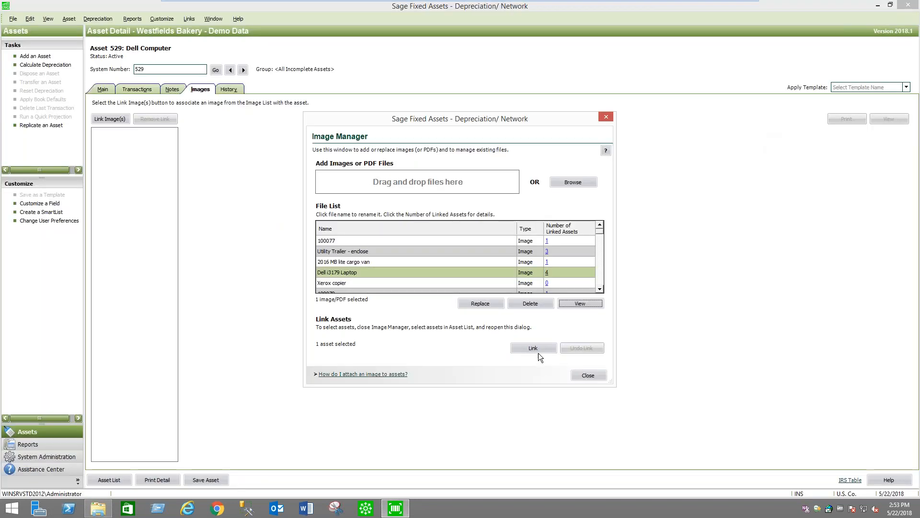
click(537, 349)
click(525, 283)
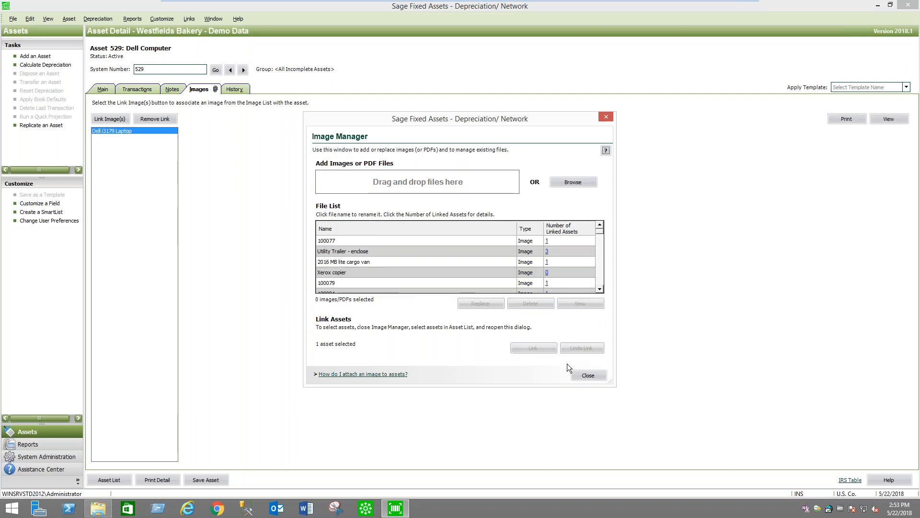
click(590, 374)
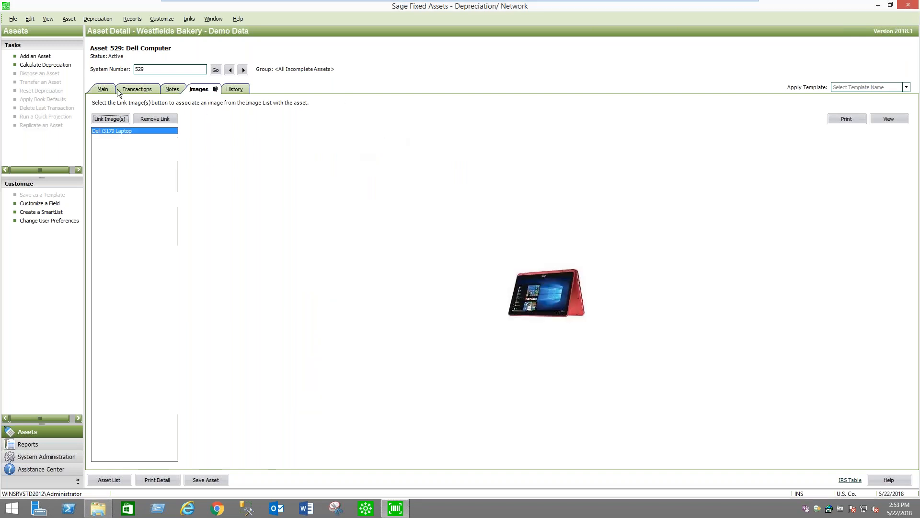
Save the Dell Computer asset from its main details and return to the asset list
click(103, 89)
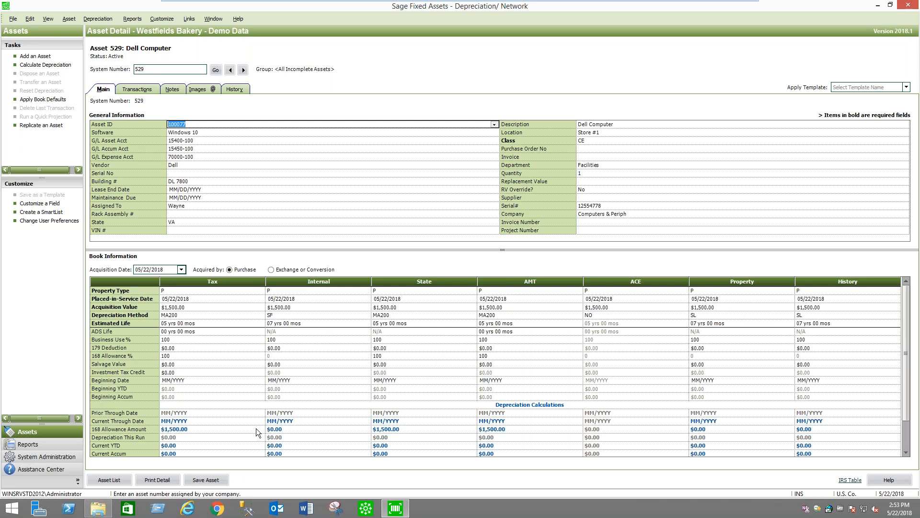
click(215, 479)
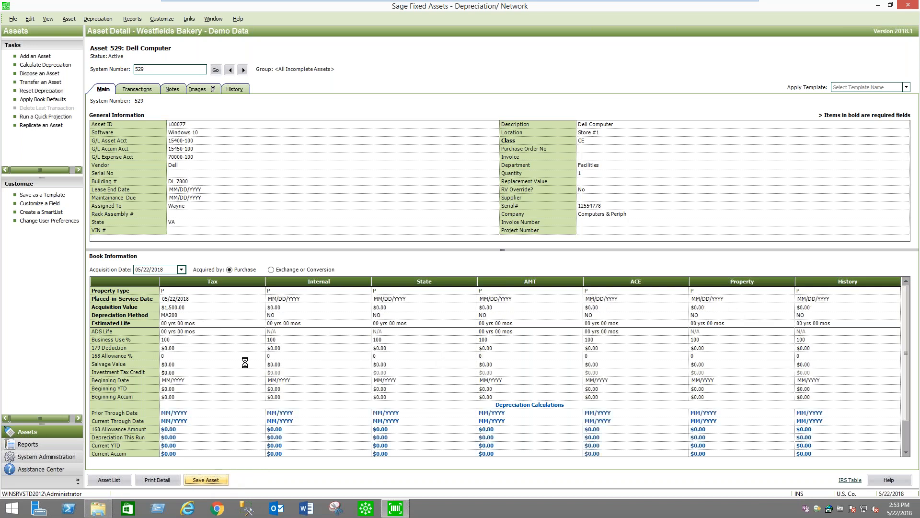
click(111, 479)
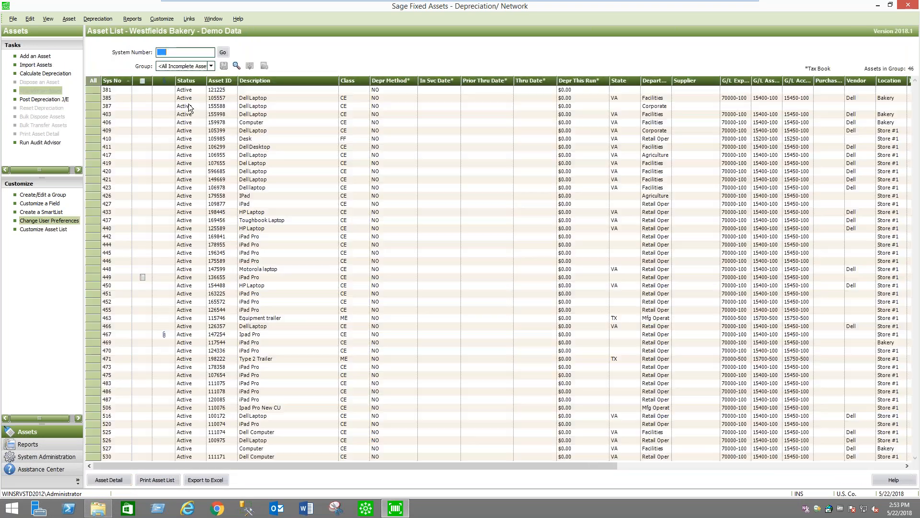
List the All Complete Assets group and open the detail of the Dell Computer with system number 529
click(211, 66)
click(180, 74)
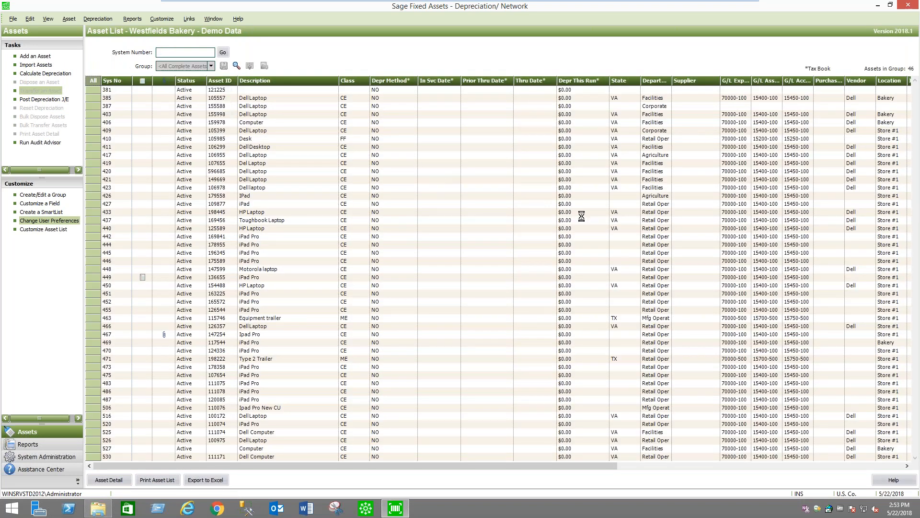
drag(916, 104, 916, 458)
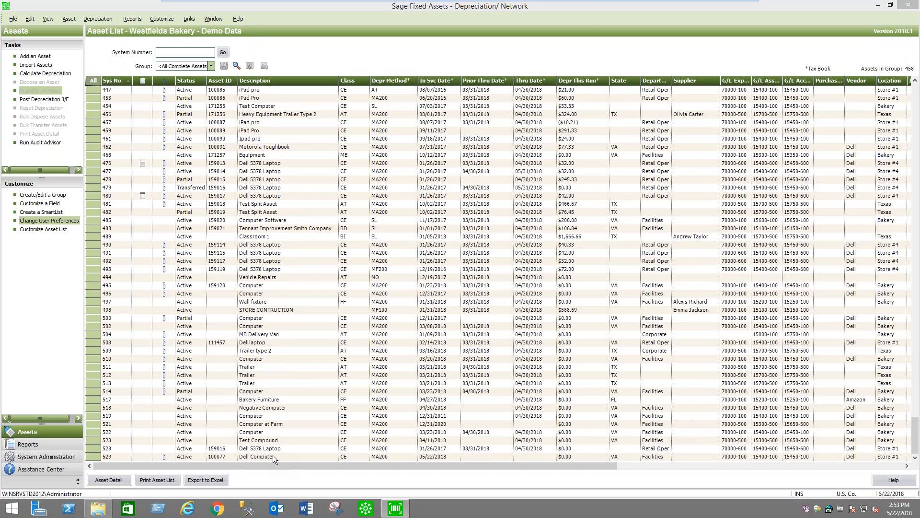
double_click(273, 456)
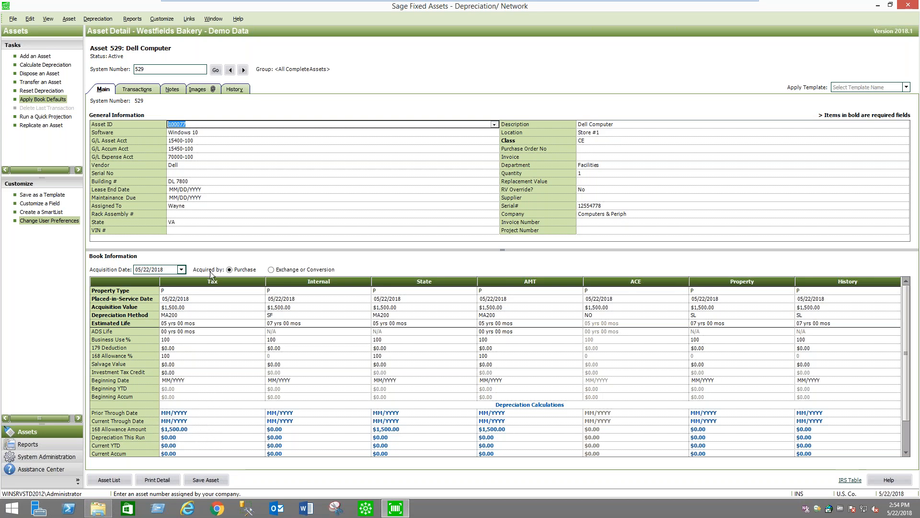
List the group Planning 17Aug17 15:13:21 and open the detail of its Heavy Equipment Trailer Type 2 asset
click(108, 479)
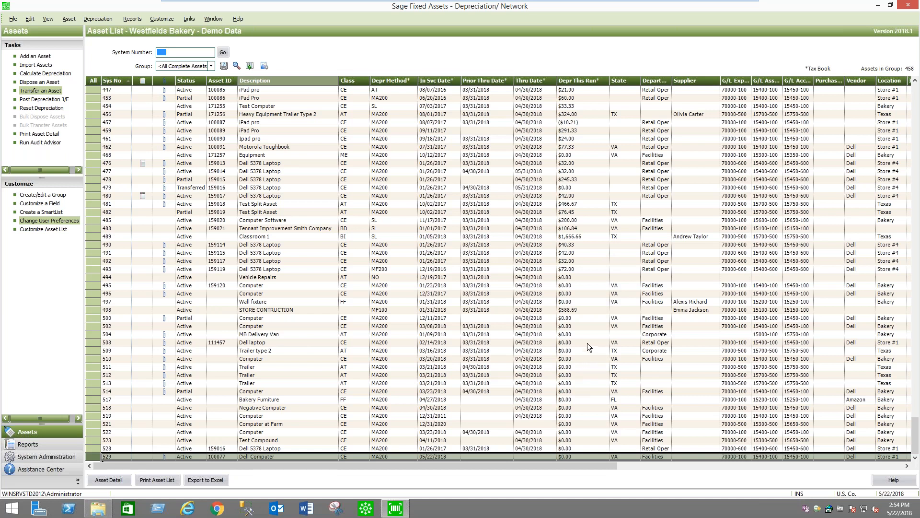
click(212, 65)
drag(228, 82, 227, 102)
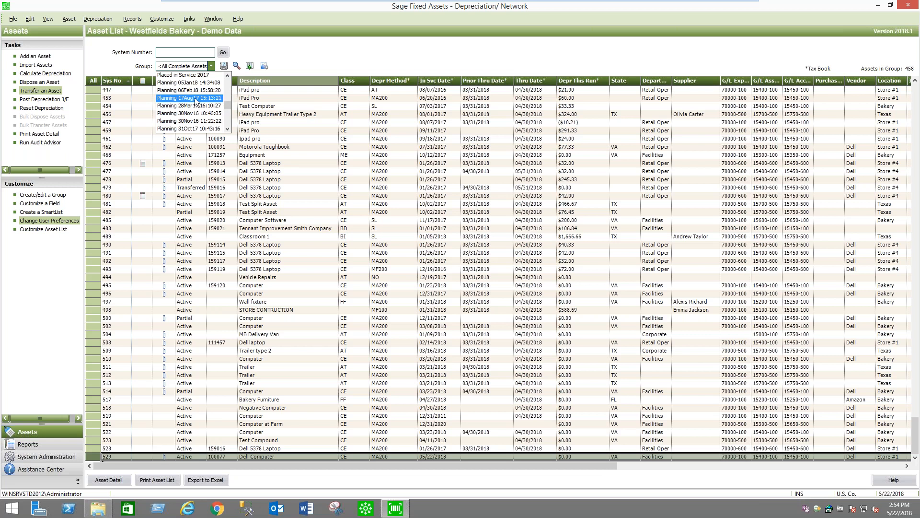
click(195, 98)
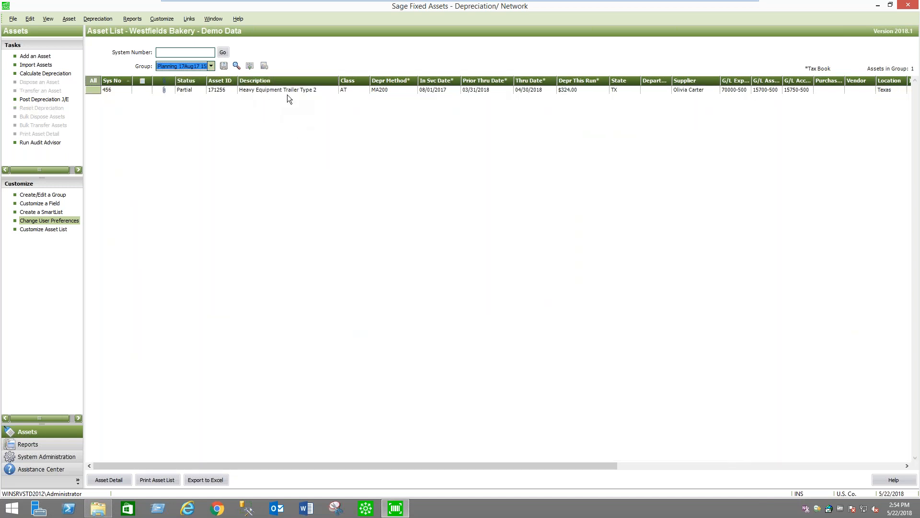
double_click(296, 90)
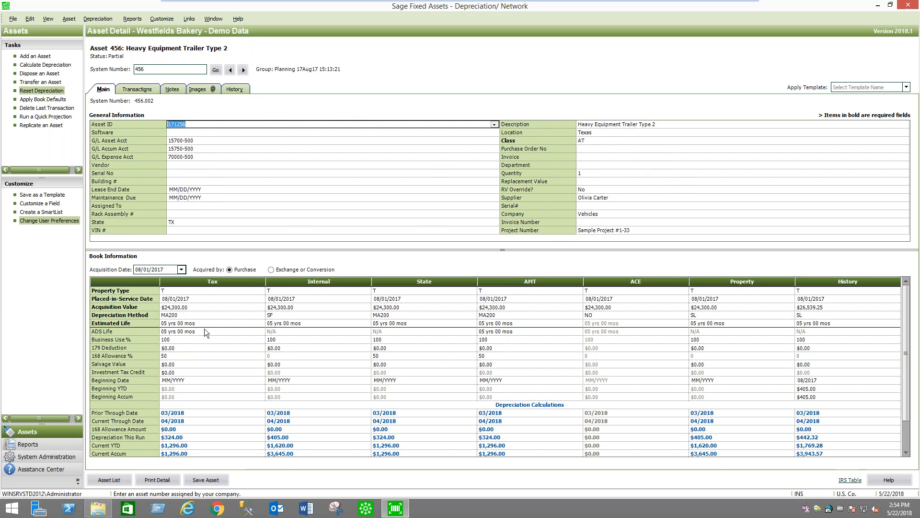
Examine the trailer's Tax acquisition value and the asset templates on offer, including Trailer, without applying one
click(186, 307)
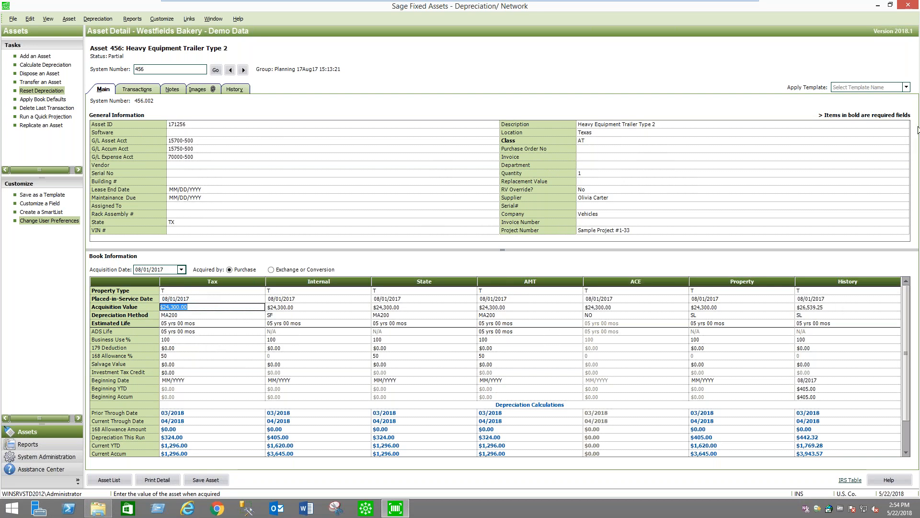
click(906, 87)
drag(907, 108, 858, 146)
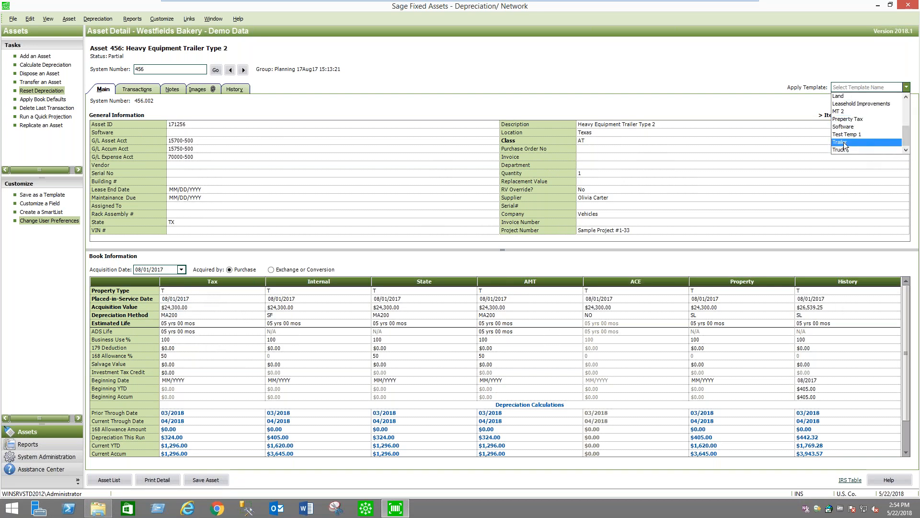
click(477, 71)
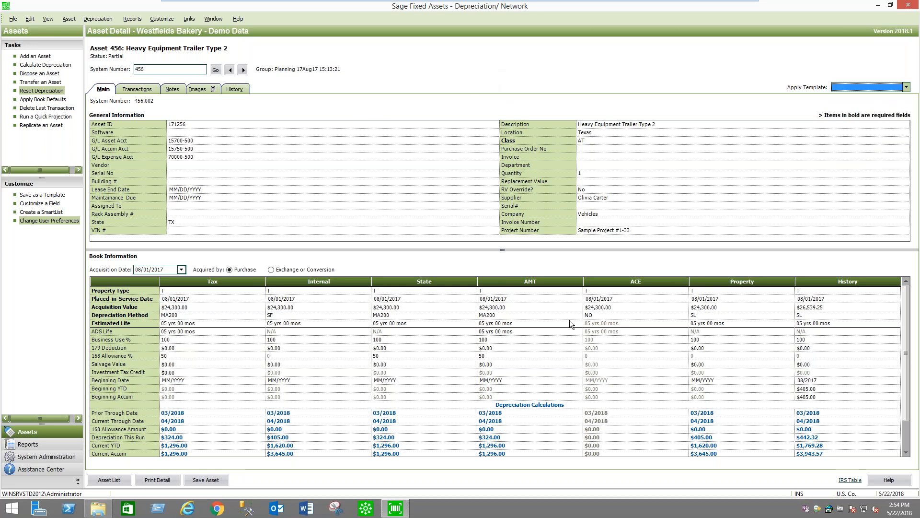
Leave the trailer's detail, close Sage Fixed Assets Depreciation and launch Sage Fixed Assets Planning - Network
click(109, 479)
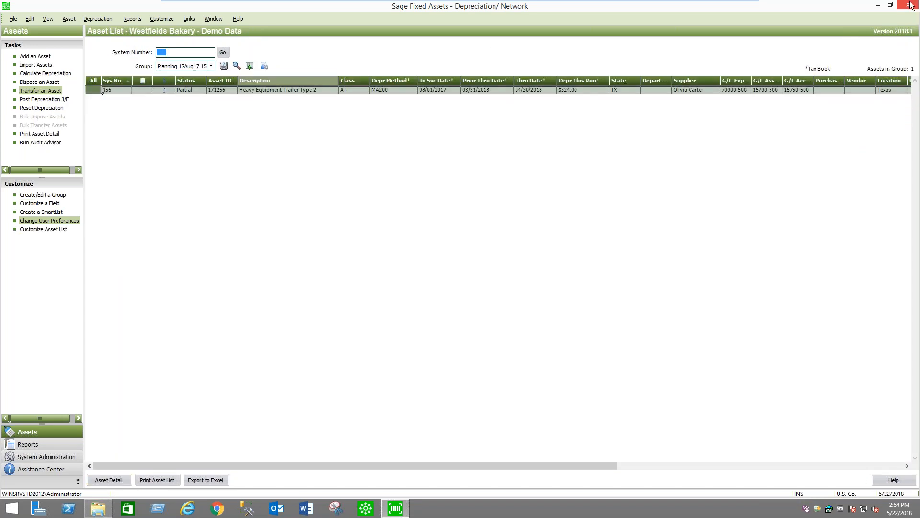
click(909, 5)
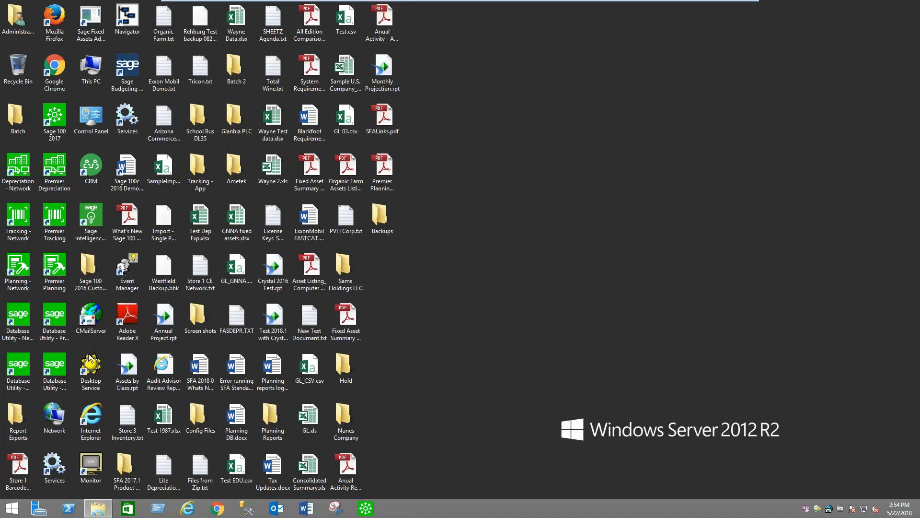
double_click(23, 274)
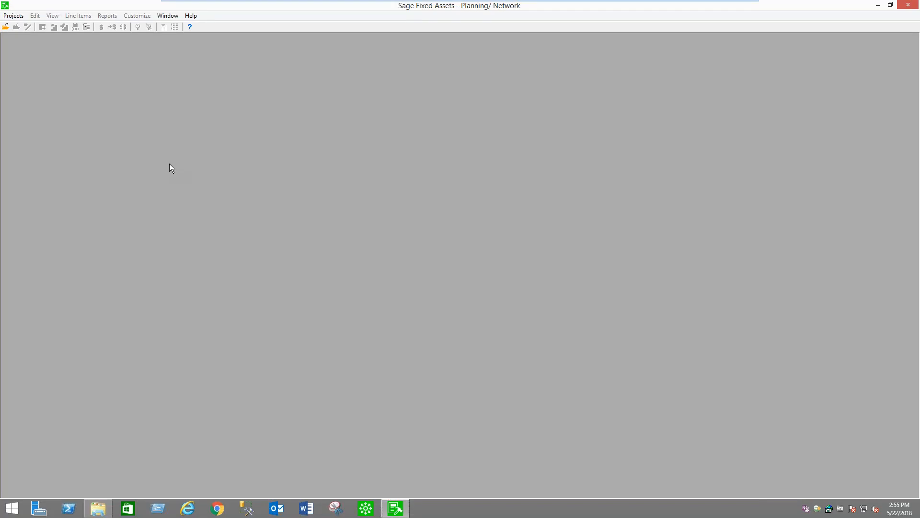
Open Sample Project #1 from the default Planning database
click(13, 16)
click(33, 36)
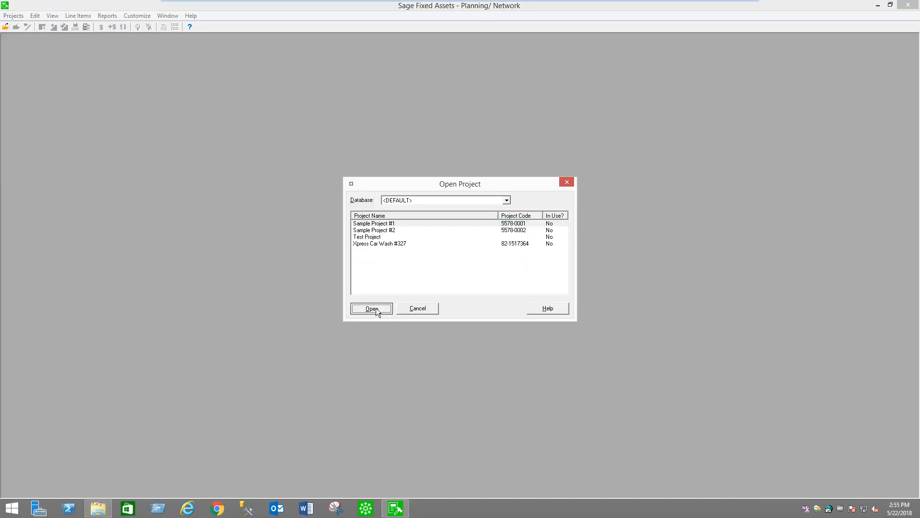
click(376, 308)
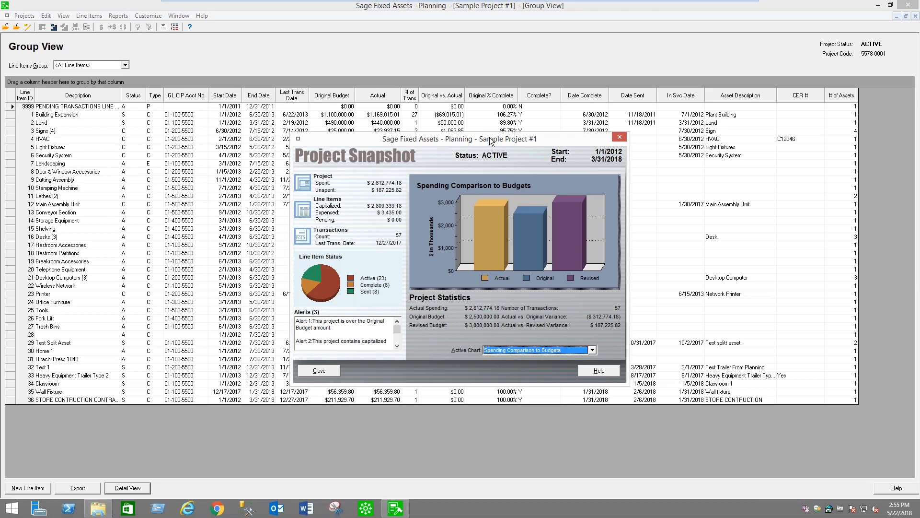
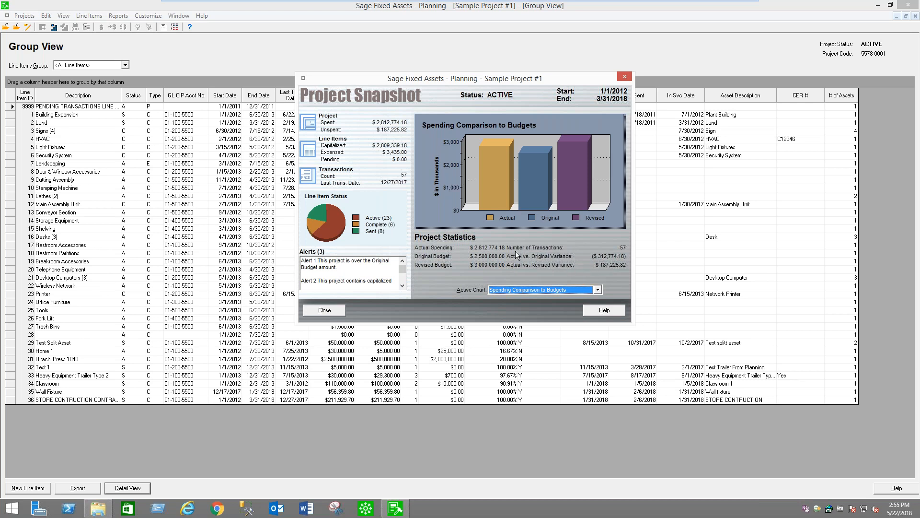
Close the project snapshot and review Sample Project #1's original and revised budgets in the project settings, leaving them without saving
click(332, 310)
click(24, 17)
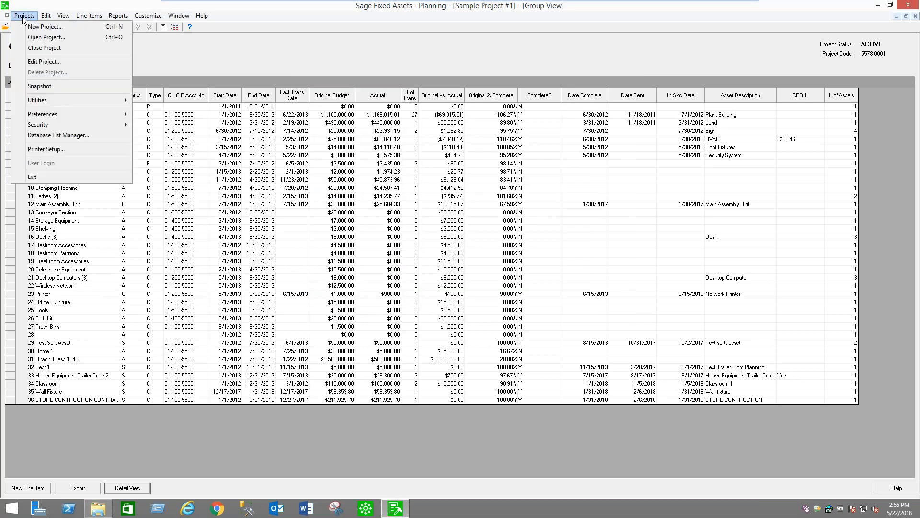
click(43, 62)
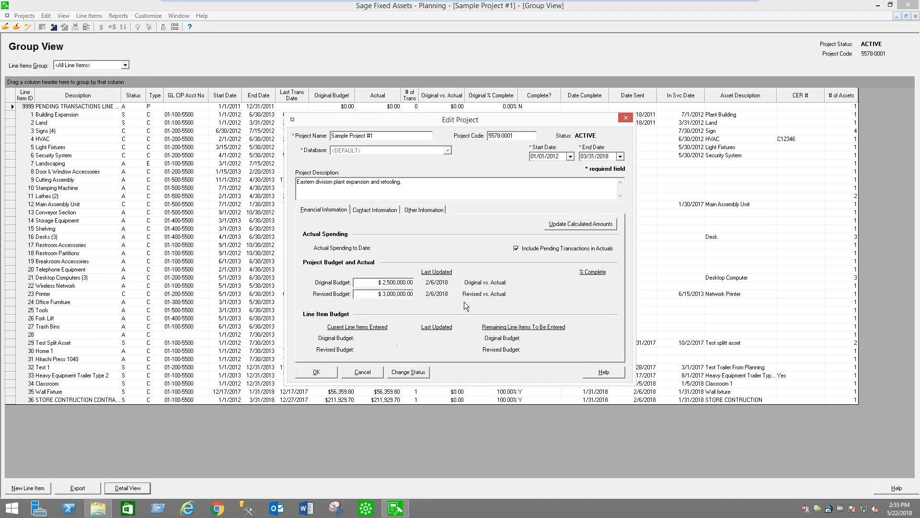
click(374, 282)
click(409, 294)
click(375, 282)
key(Tab)
click(368, 373)
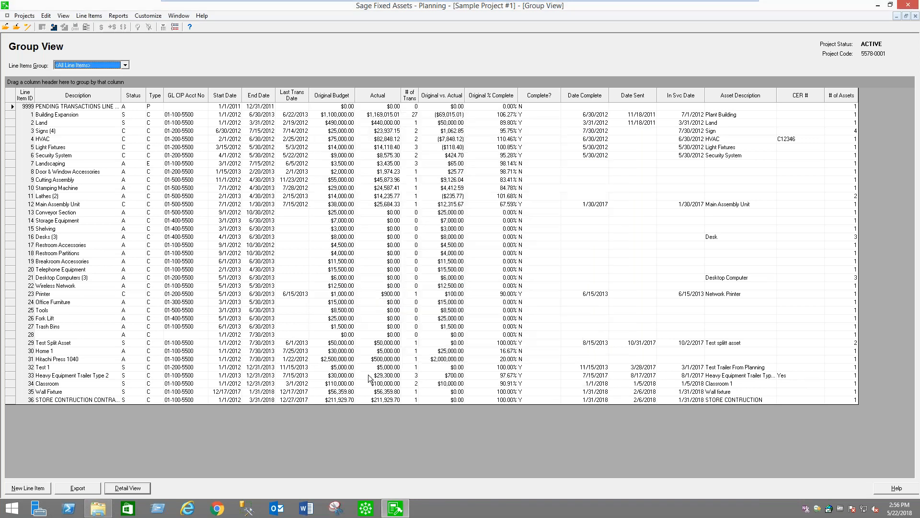
Compare the original budget, actual spending and variance of the line items from Building Expansion through Security System
click(214, 115)
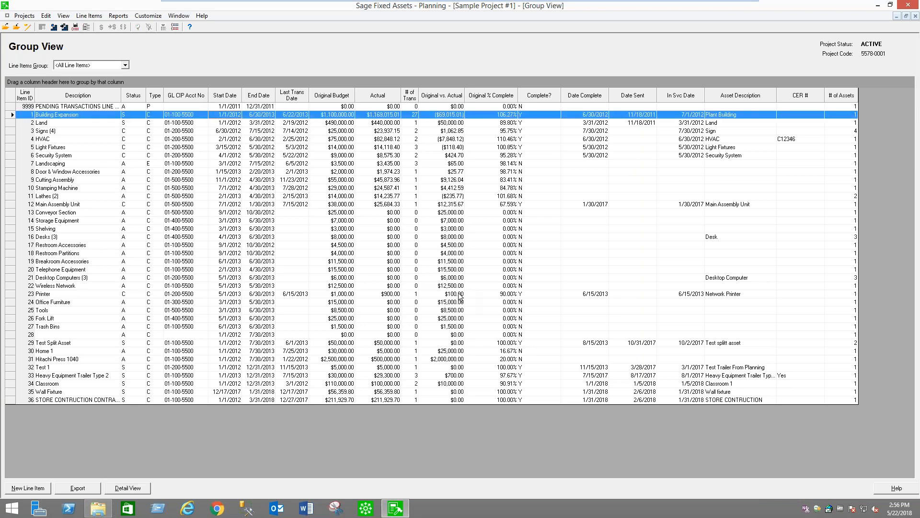
key(Down)
key(Down)
key(Down)
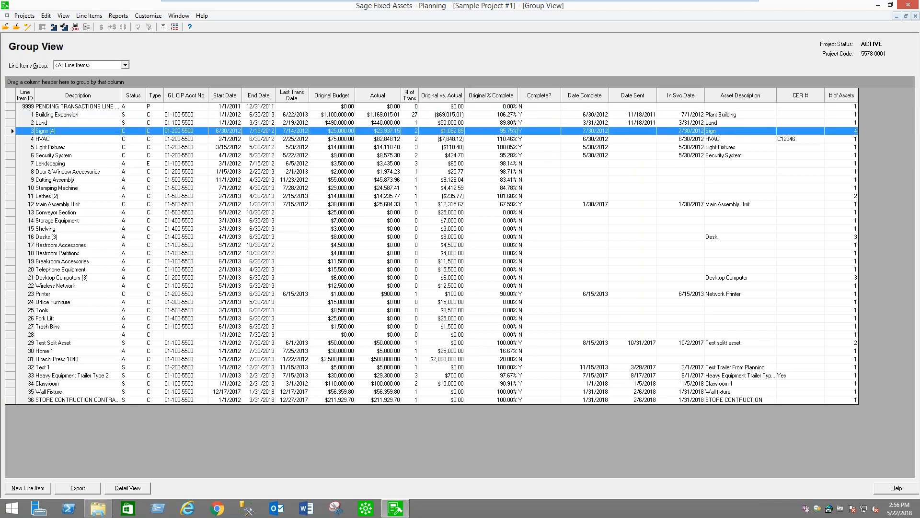
key(Down)
key(Down)
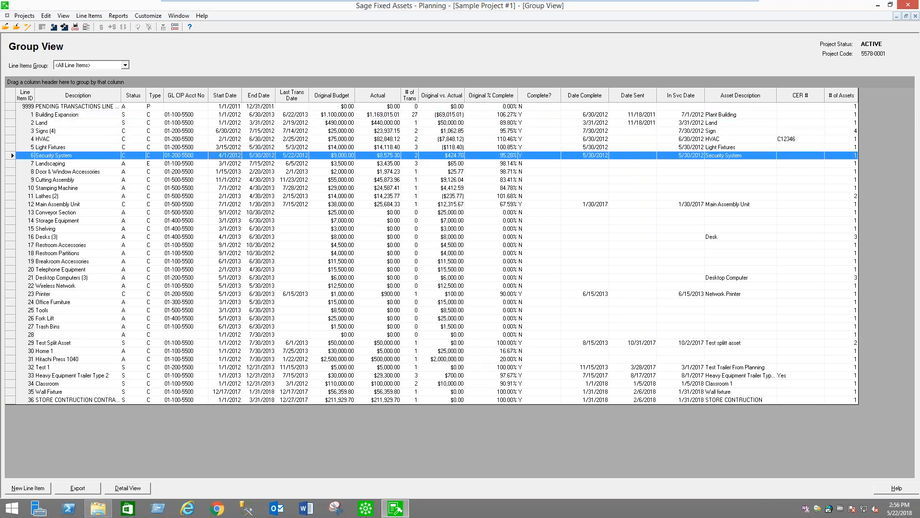
key(Up)
key(Up)
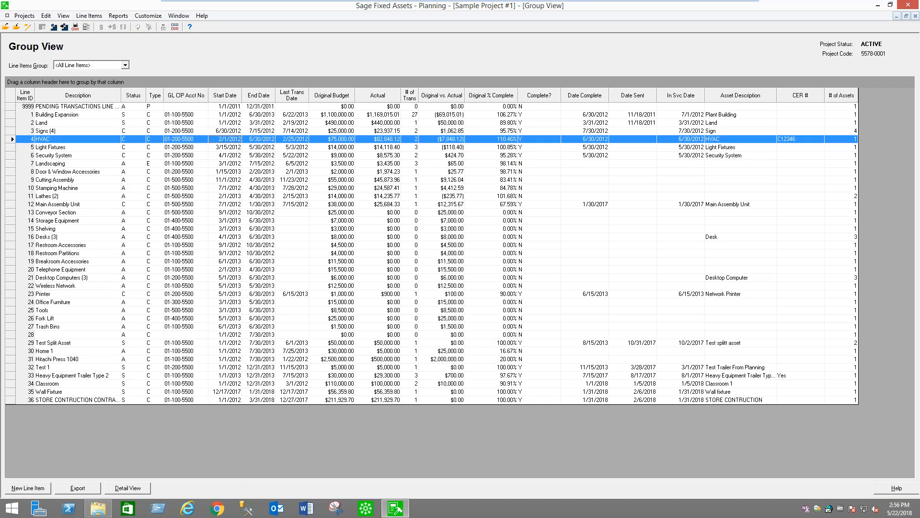
key(Down)
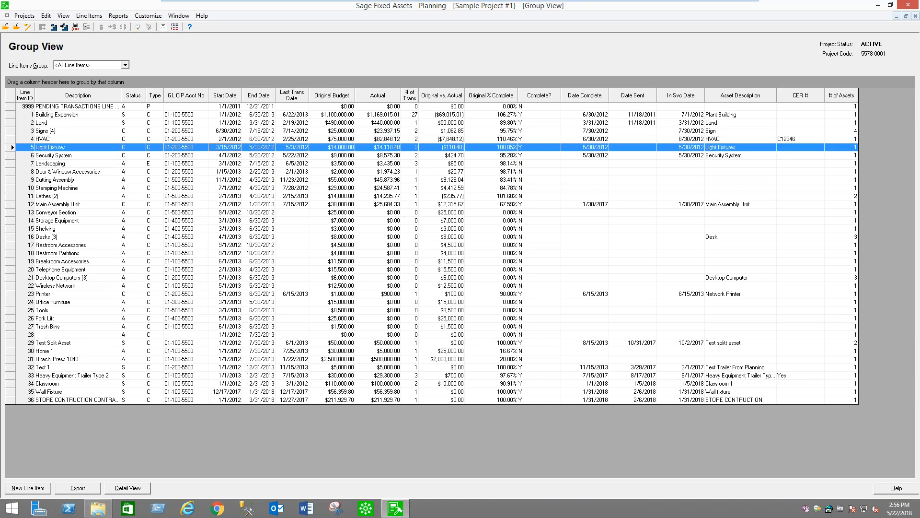
key(Down)
key(Up)
key(Up)
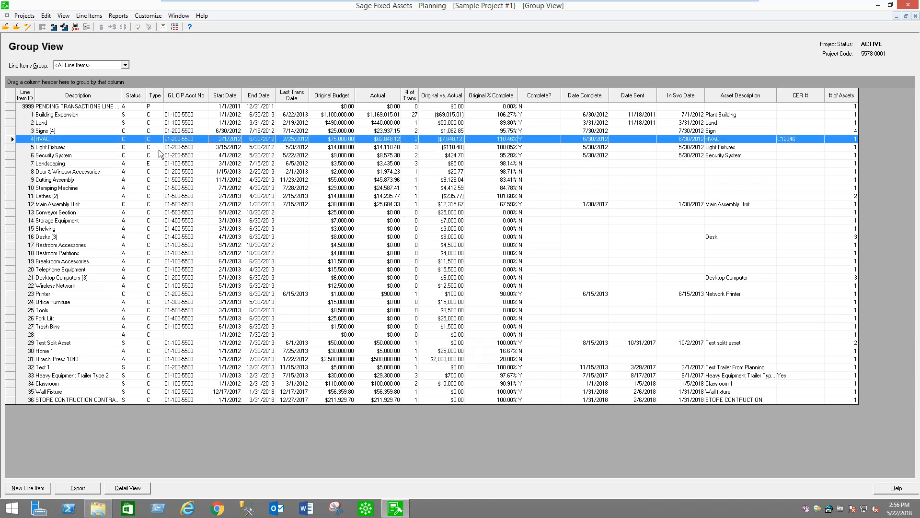
Check the status codes of the Building Expansion, HVAC and Light Fixtures line items
click(131, 115)
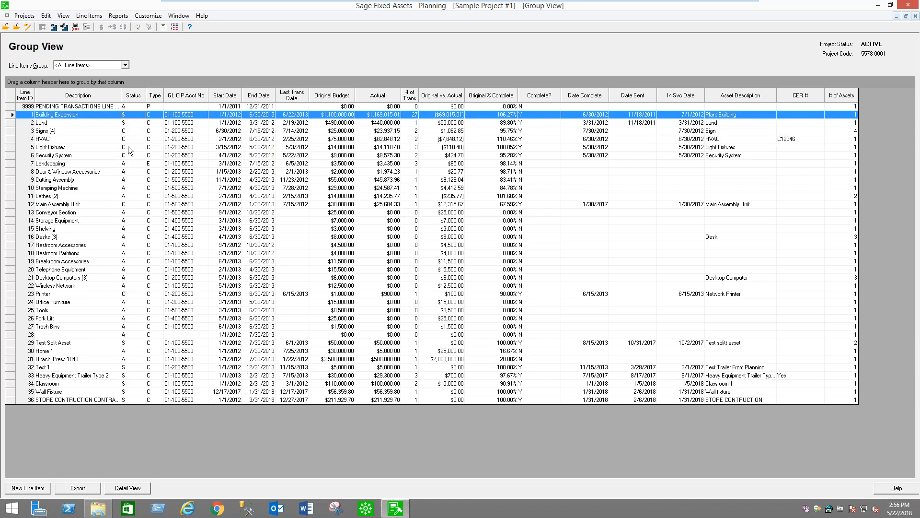
click(125, 139)
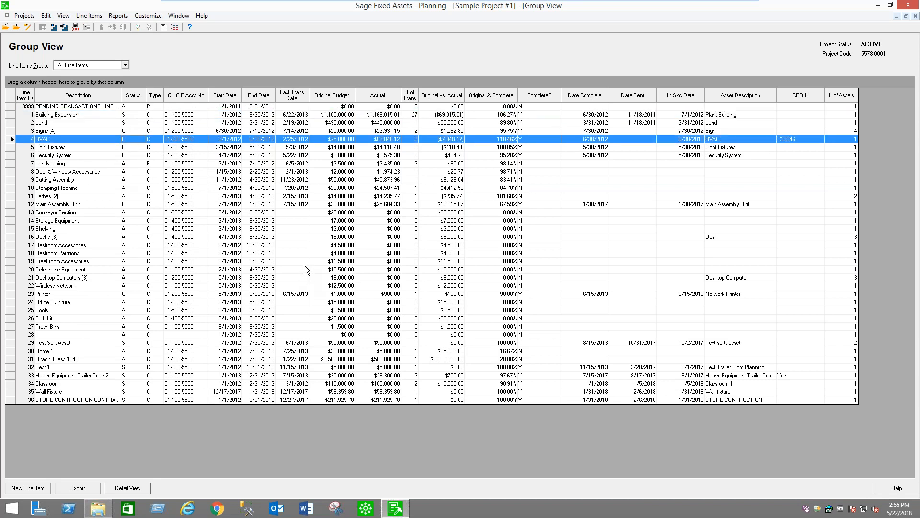
click(126, 148)
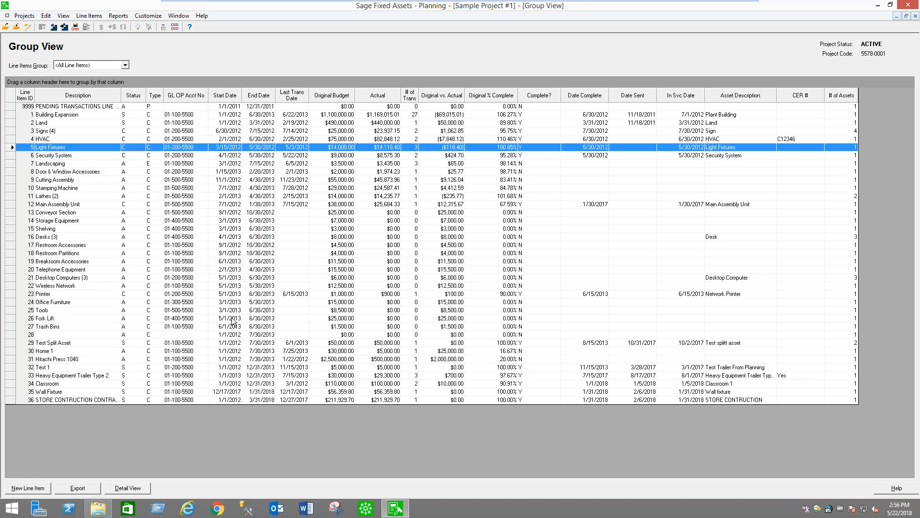
Open the Heavy Equipment Trailer Type 2 line item and examine the choices for Item Approval, Budget Category and Contractor without changing them
click(155, 376)
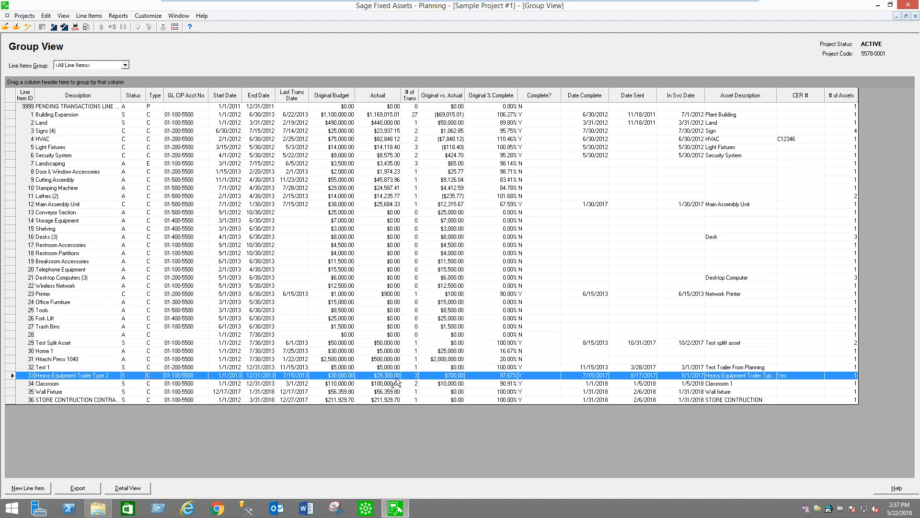
double_click(454, 378)
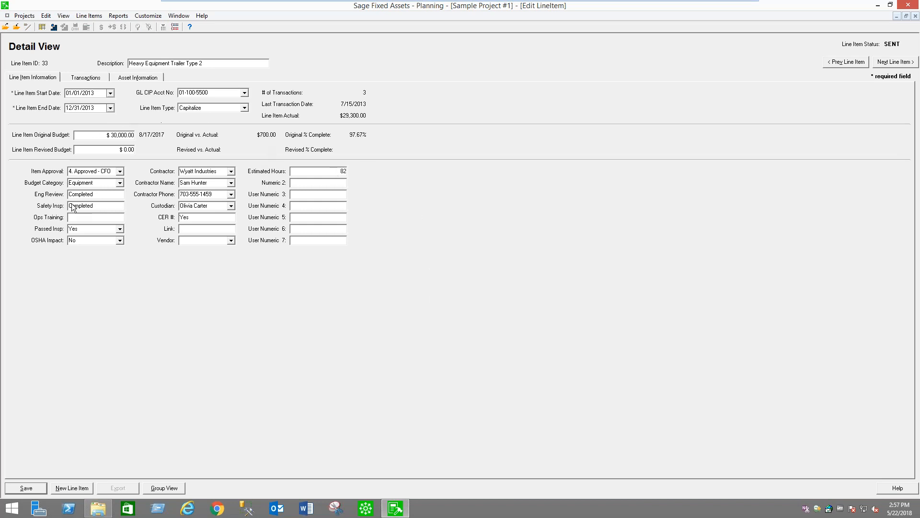
click(121, 171)
click(121, 172)
click(120, 182)
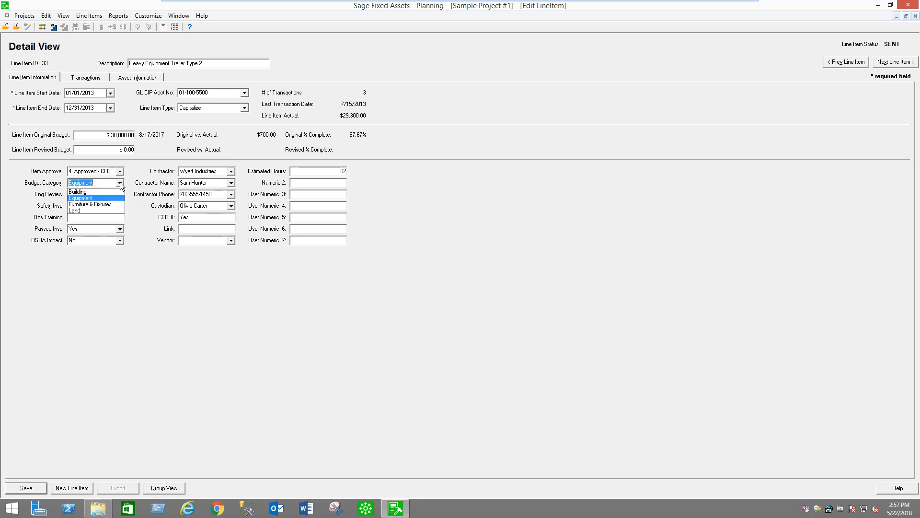
click(120, 183)
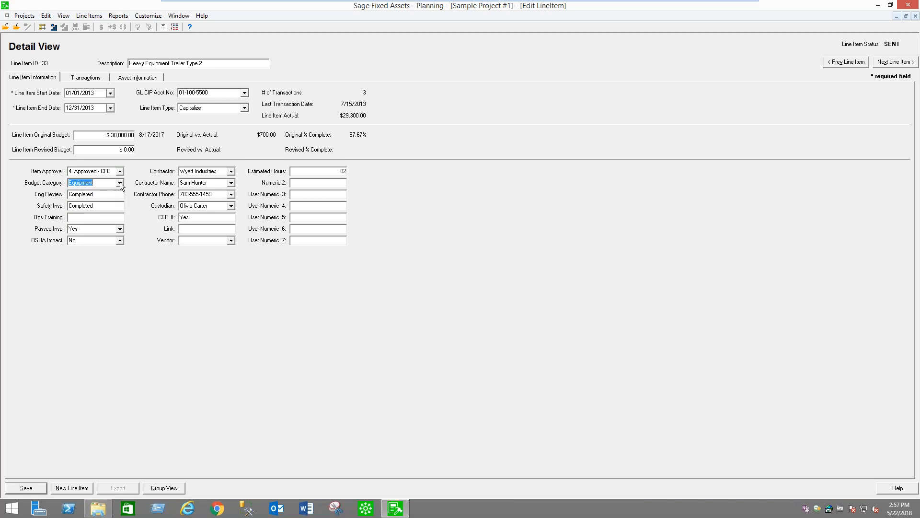
click(231, 172)
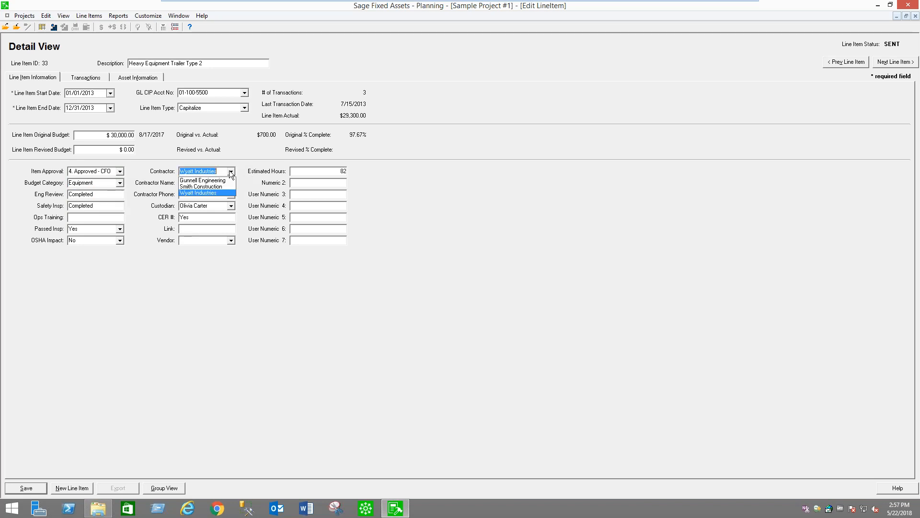
click(231, 172)
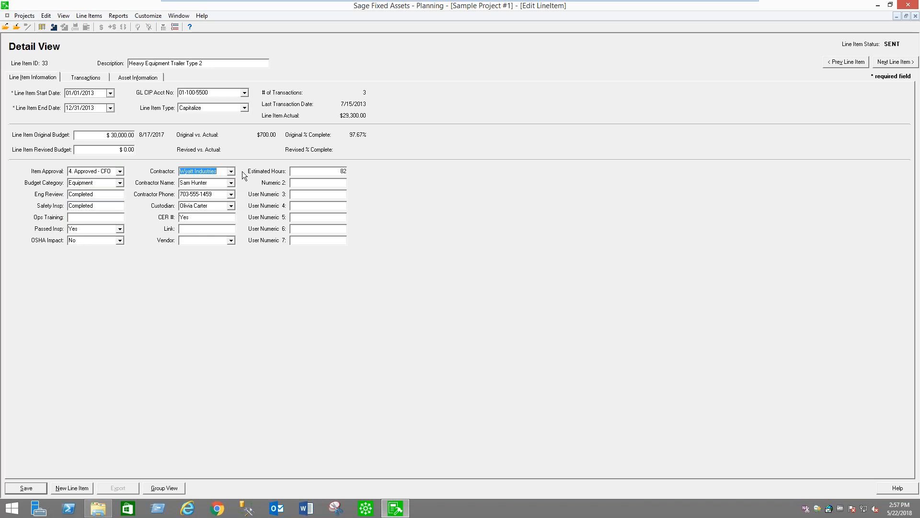
Review the trailer's estimated hours, original and revised budgets, and the available line item types and GL CIP accounts
click(336, 171)
click(87, 134)
click(126, 150)
click(244, 107)
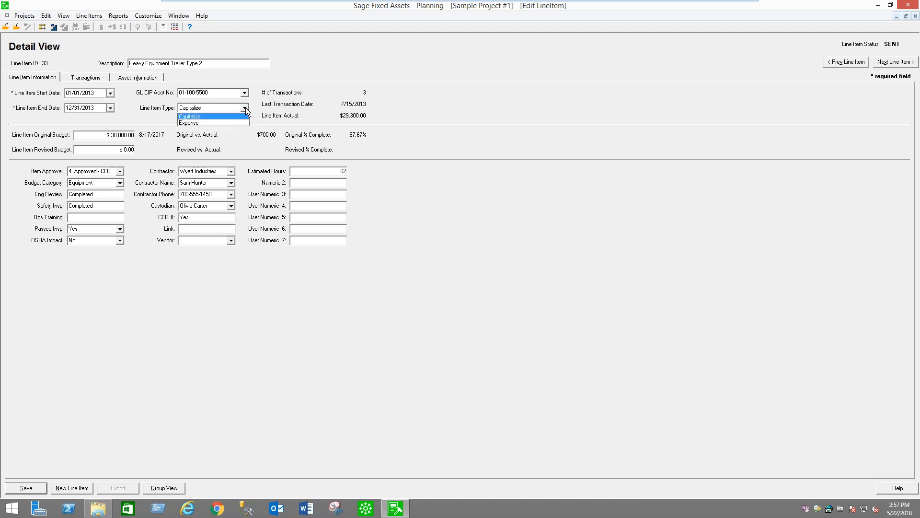
click(245, 108)
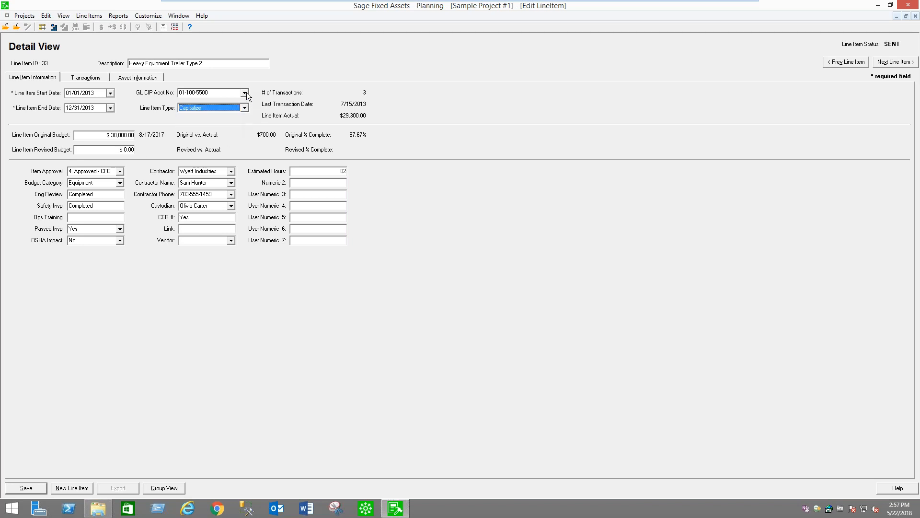
click(245, 93)
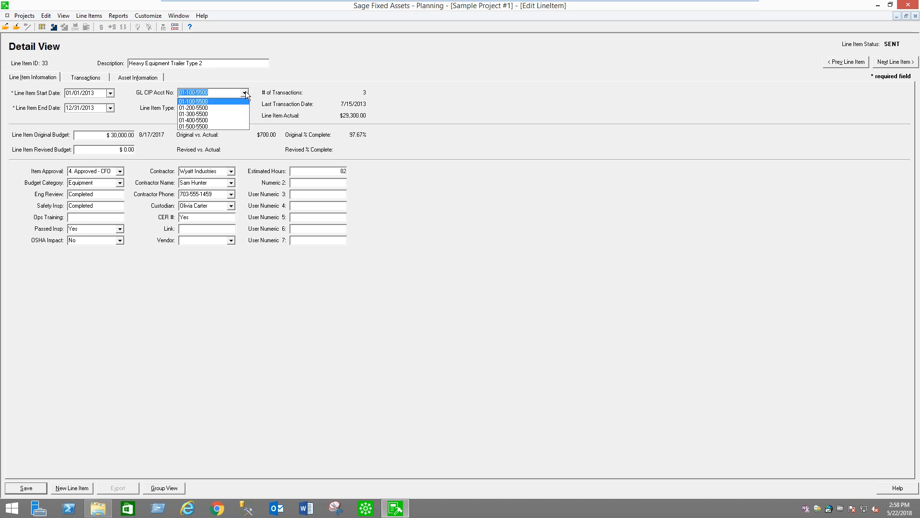
click(245, 93)
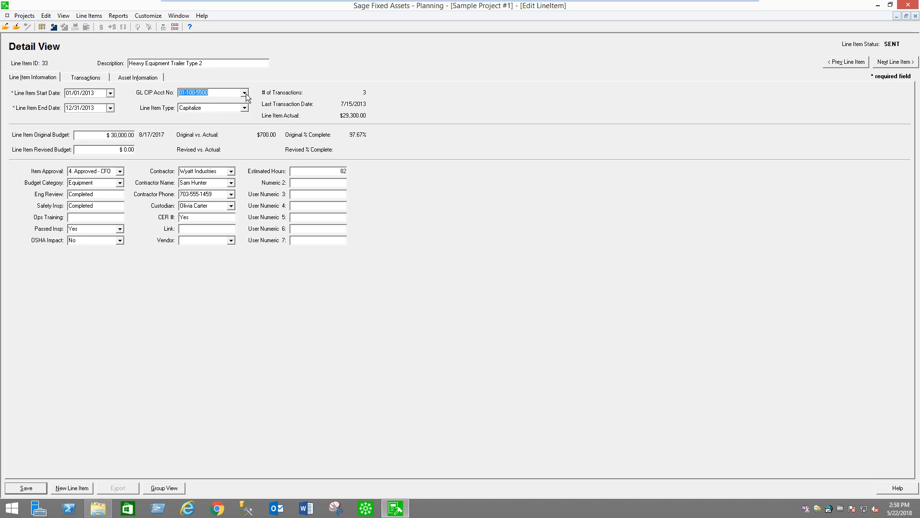
Review the trailer line item's transactions, viewing the Base Structure transaction's details and closing them again
click(91, 80)
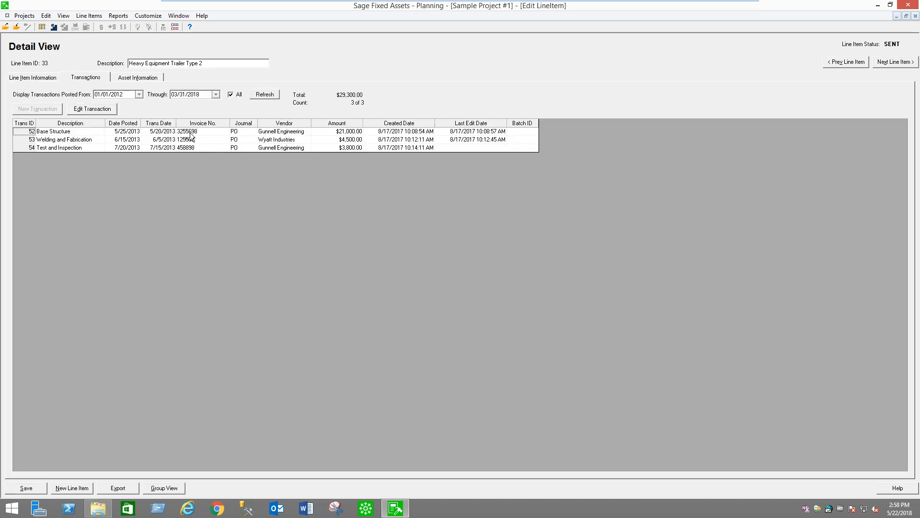
click(190, 133)
click(195, 139)
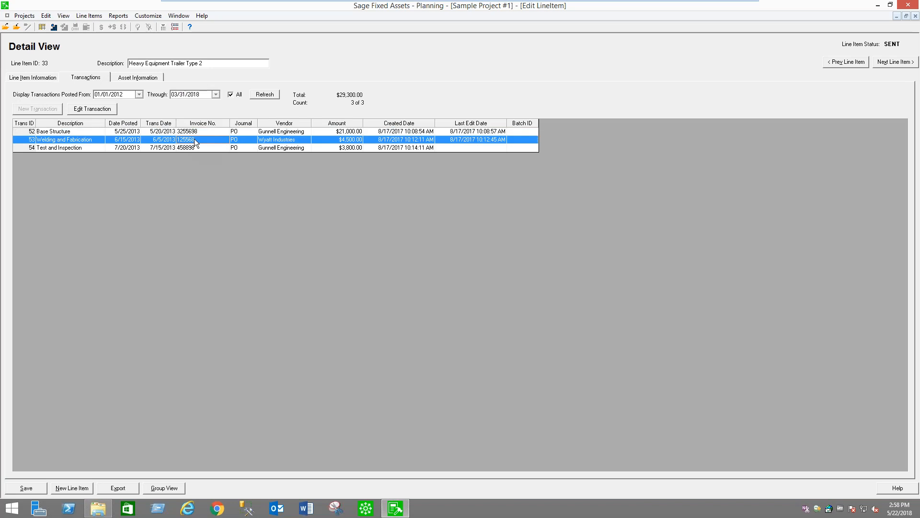
click(194, 147)
click(202, 134)
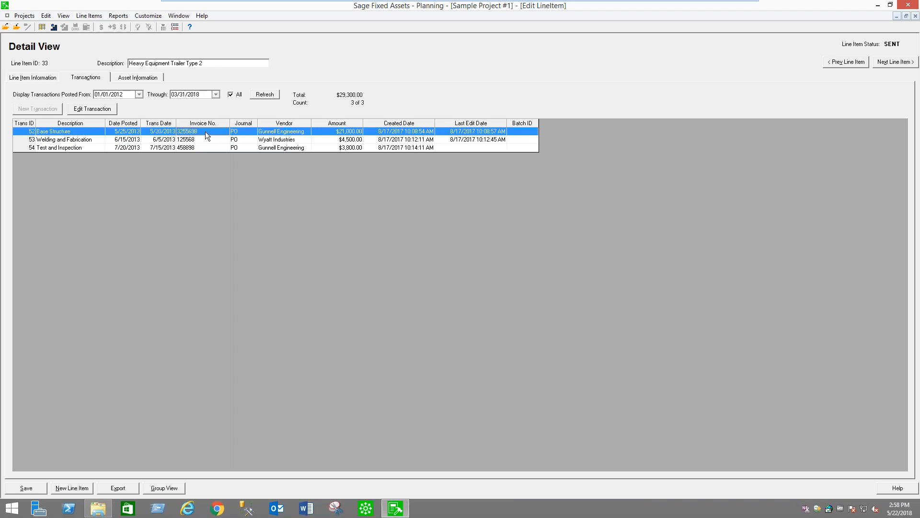
double_click(205, 132)
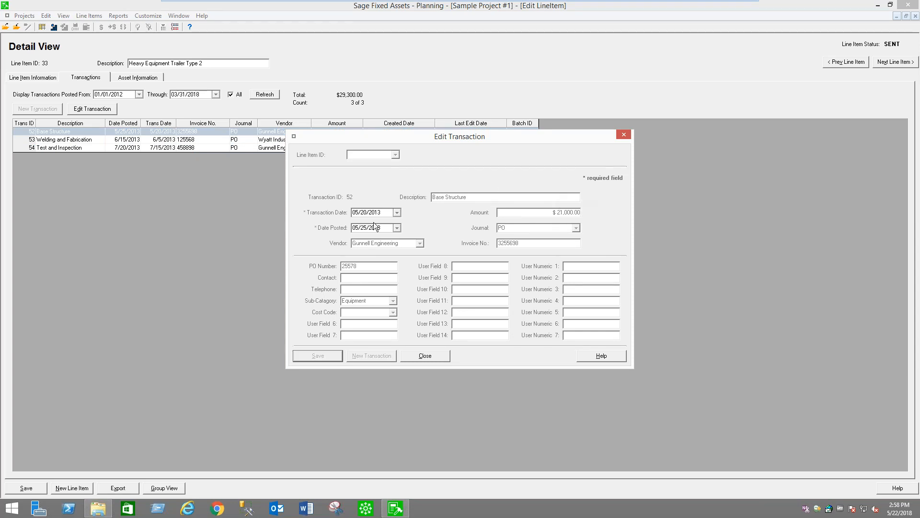
click(440, 355)
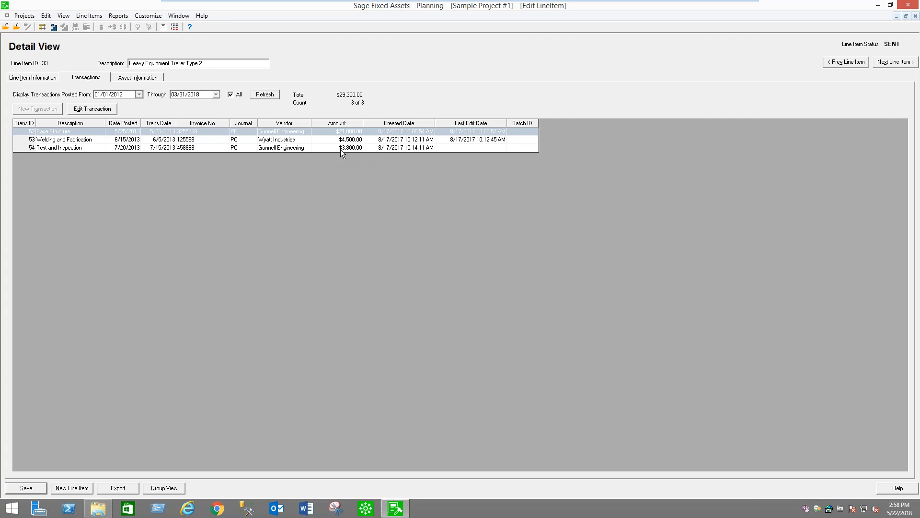
Check the trailer's asset information, return to the line item list and open the HVAC line item
click(137, 78)
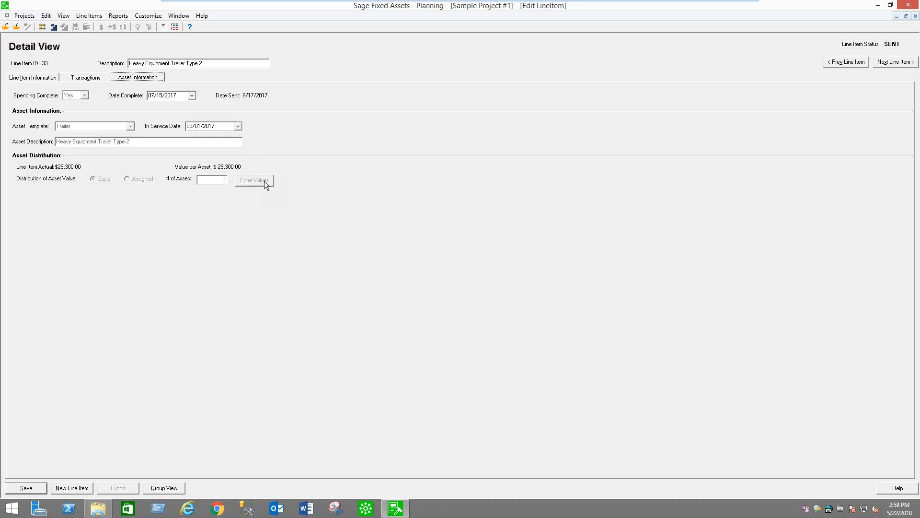
click(176, 488)
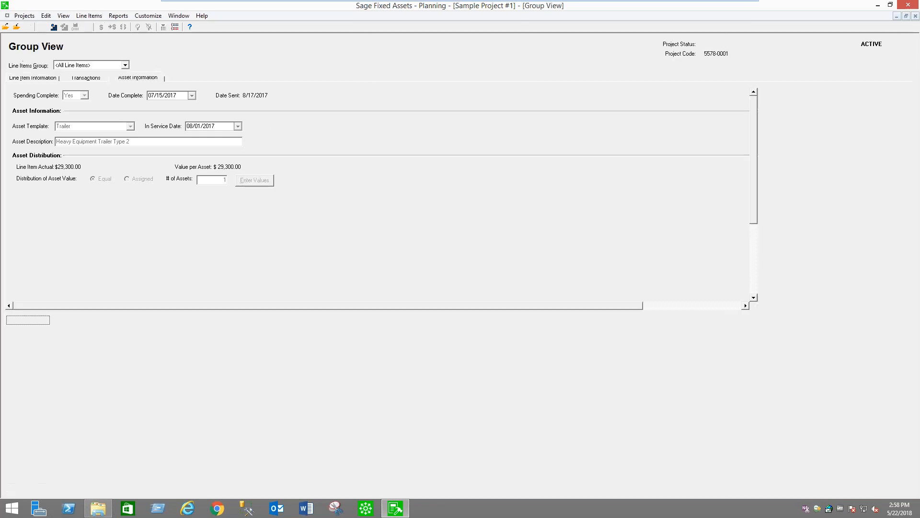
click(90, 139)
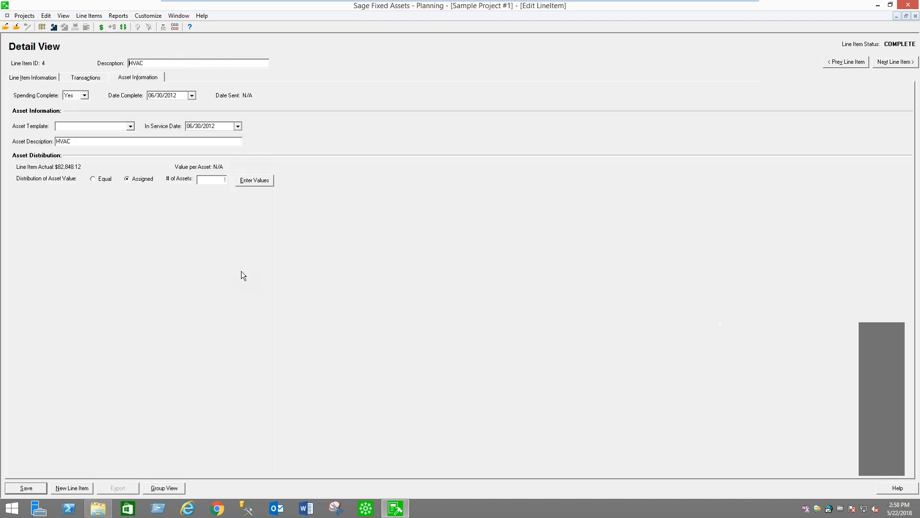
Examine the HVAC line item's choices for Spending Complete, Asset Template and In Service Date without changing them
click(84, 95)
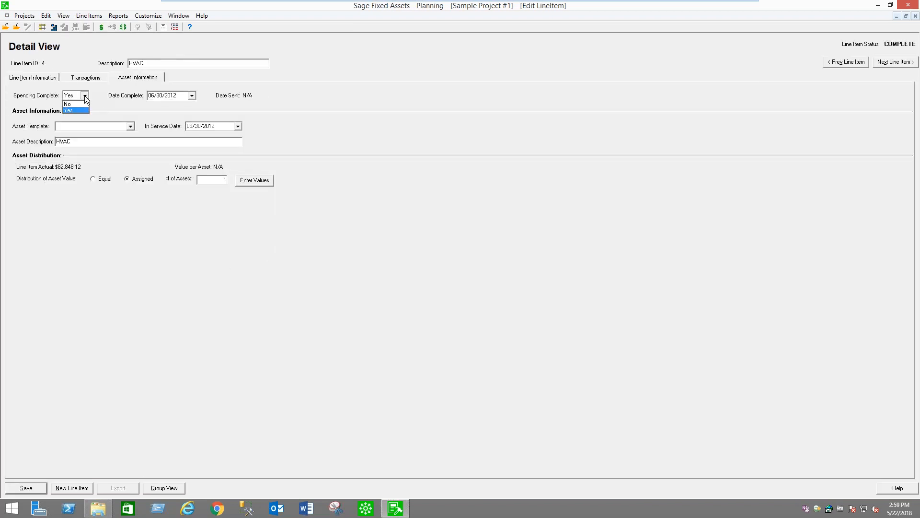
click(85, 111)
click(130, 126)
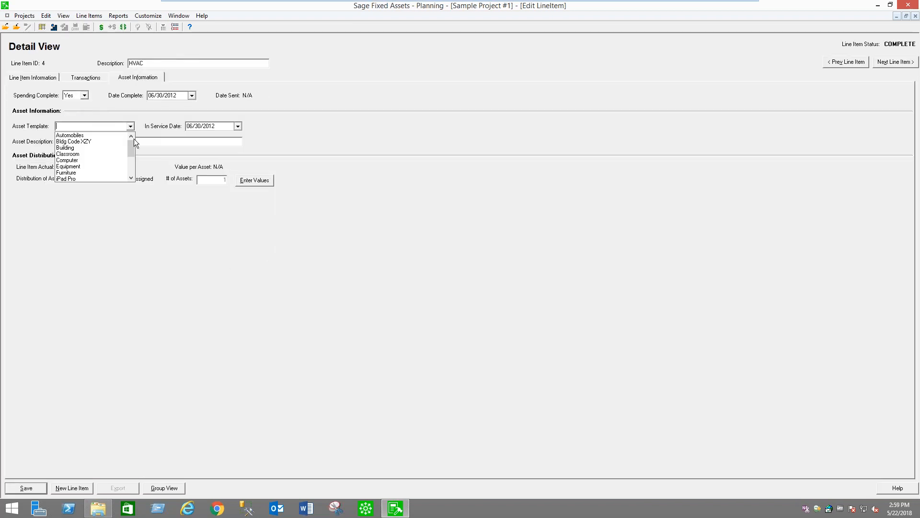
mouse_move(131, 148)
mouse_down()
mouse_move(130, 173)
mouse_move(138, 136)
mouse_up()
scroll(112, 141, down, 3)
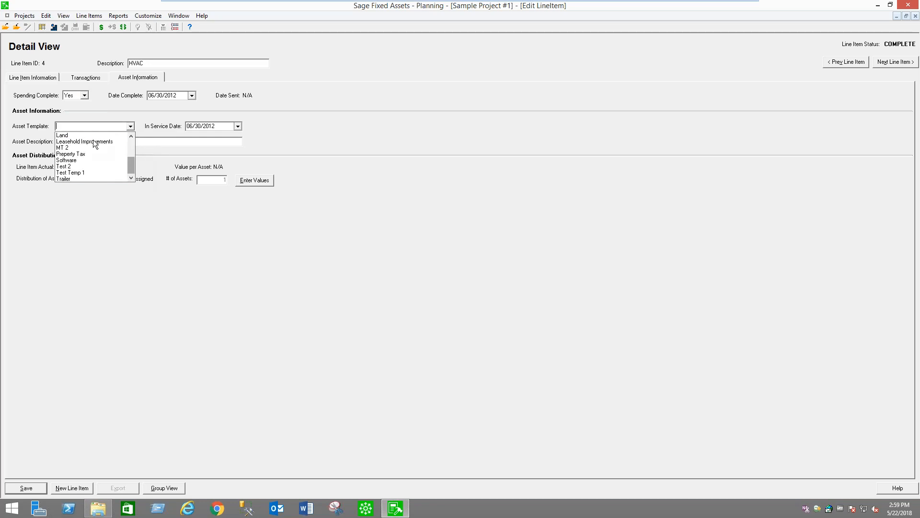
click(288, 149)
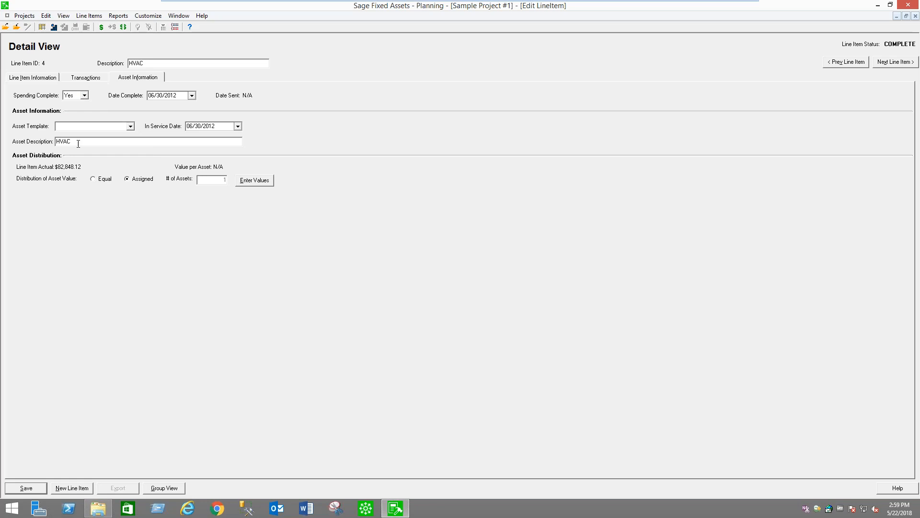
click(238, 127)
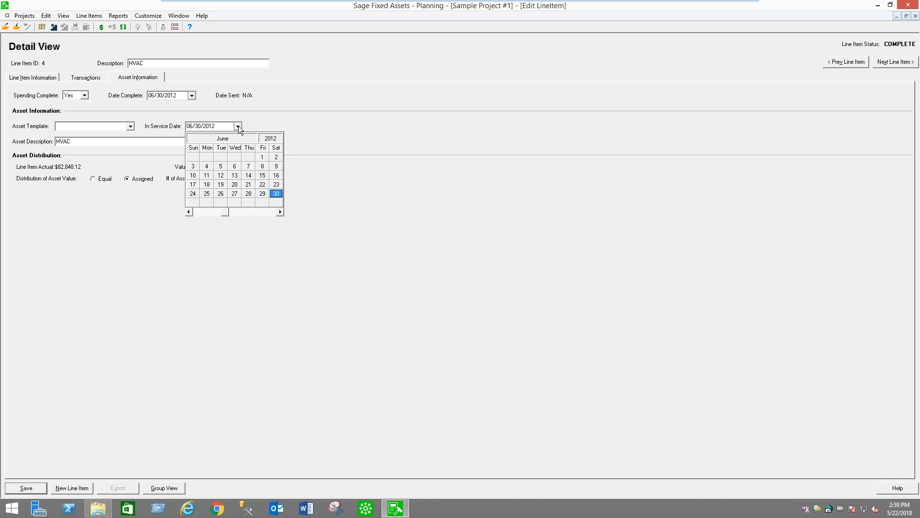
click(238, 126)
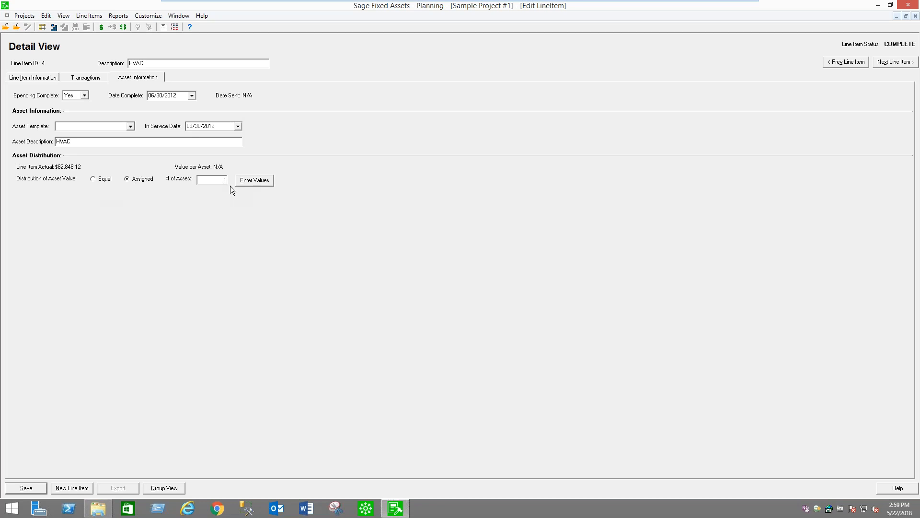
Try adding three rows to the HVAC asset value distribution and cancel the changes
click(270, 182)
click(503, 264)
click(519, 263)
click(520, 263)
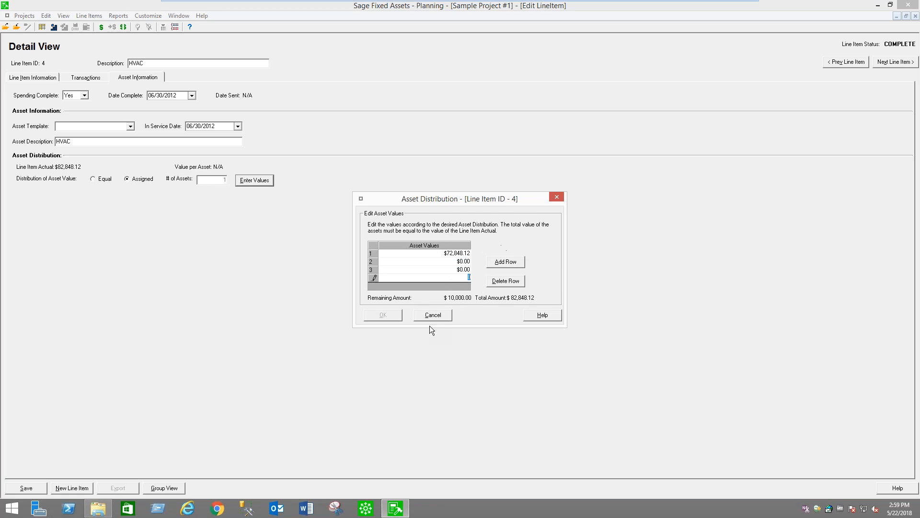
click(445, 315)
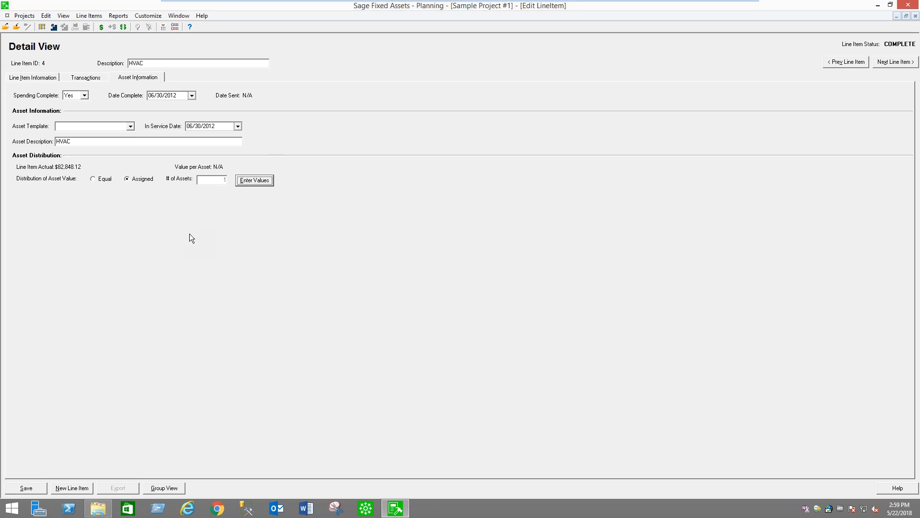
Leave the HVAC line item for the line item list and open the Building Expansion line item's transactions
click(41, 81)
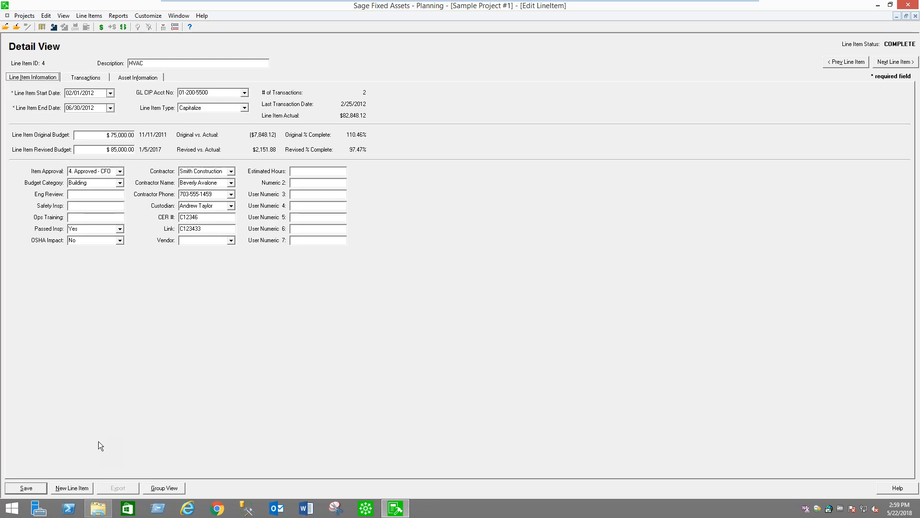
click(172, 491)
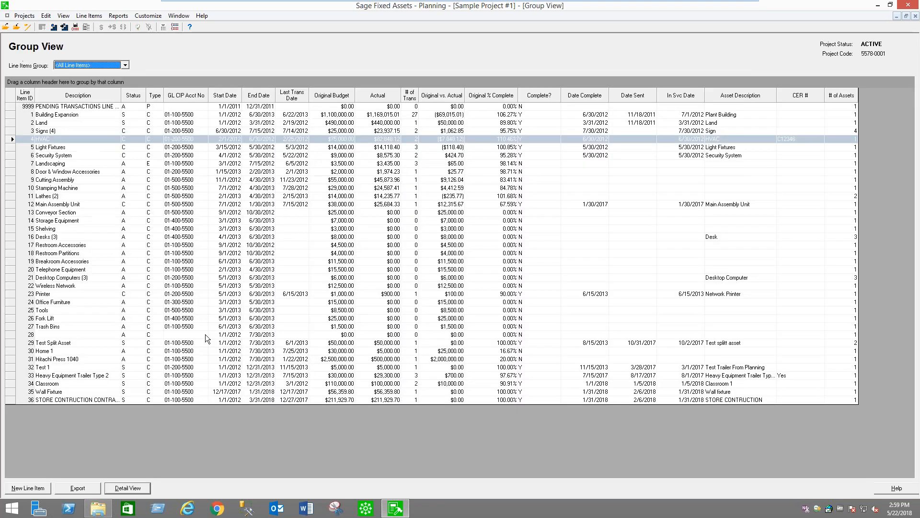
click(127, 116)
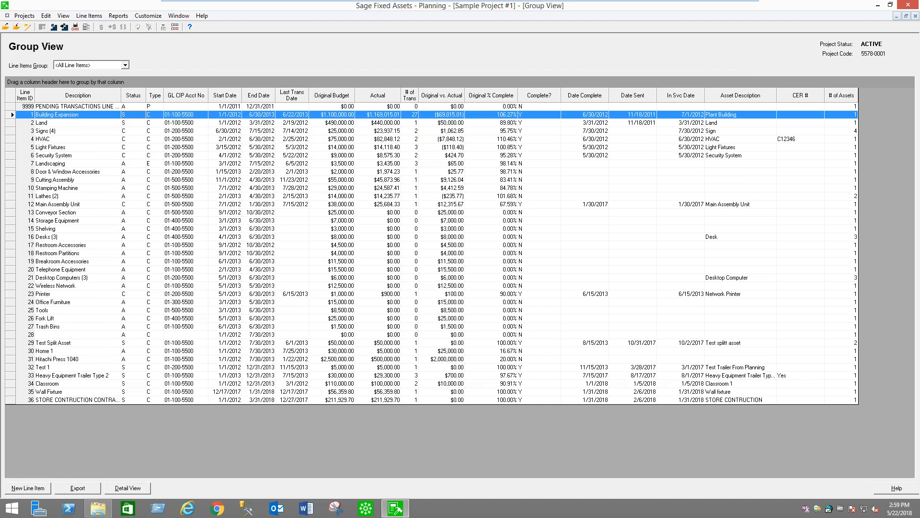
double_click(193, 116)
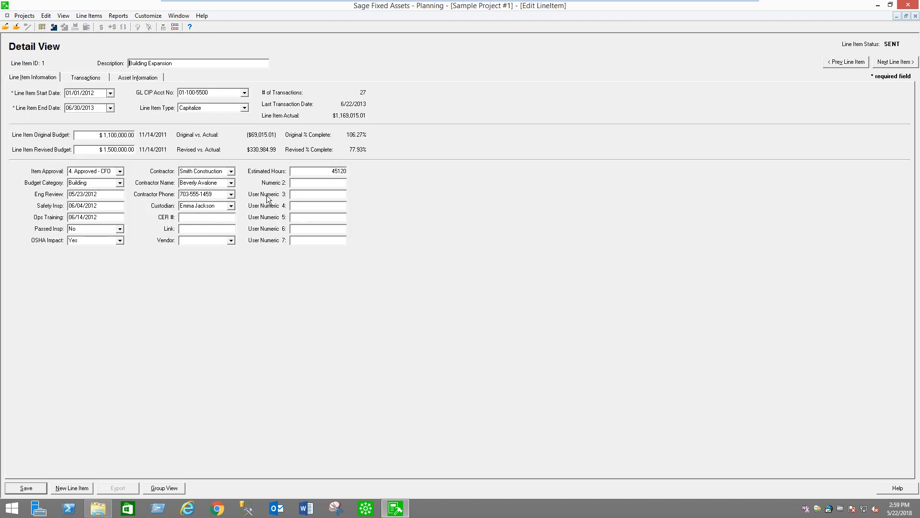
click(86, 78)
Review Building Expansion's transactions, including the Building Permit transaction's details, and return to the line item list
click(252, 150)
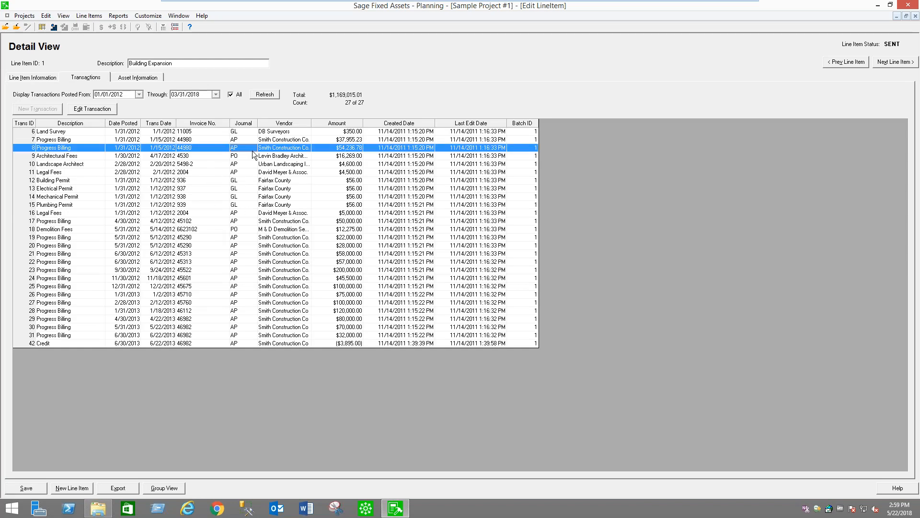
click(288, 157)
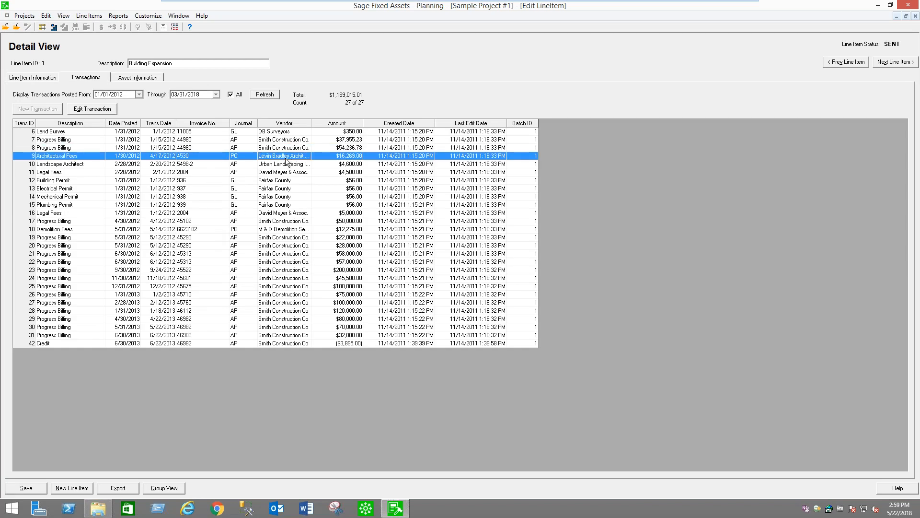
click(288, 166)
click(288, 182)
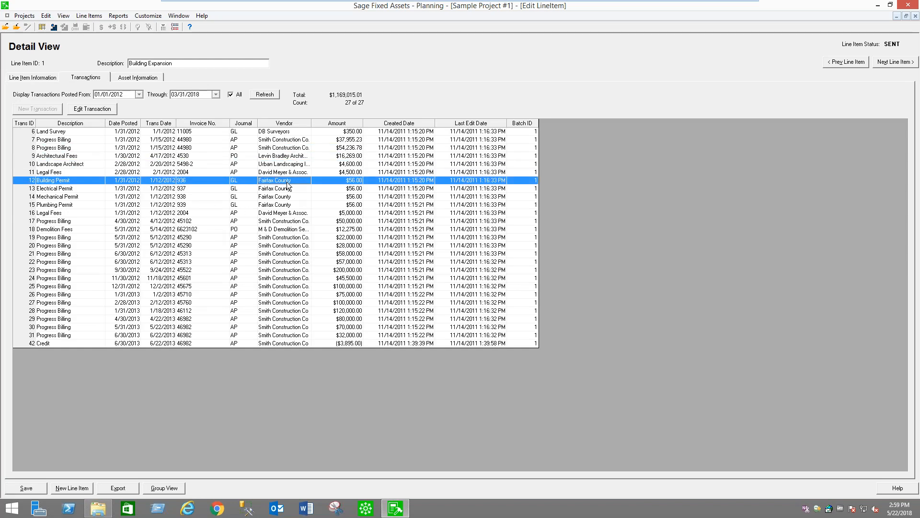
double_click(287, 185)
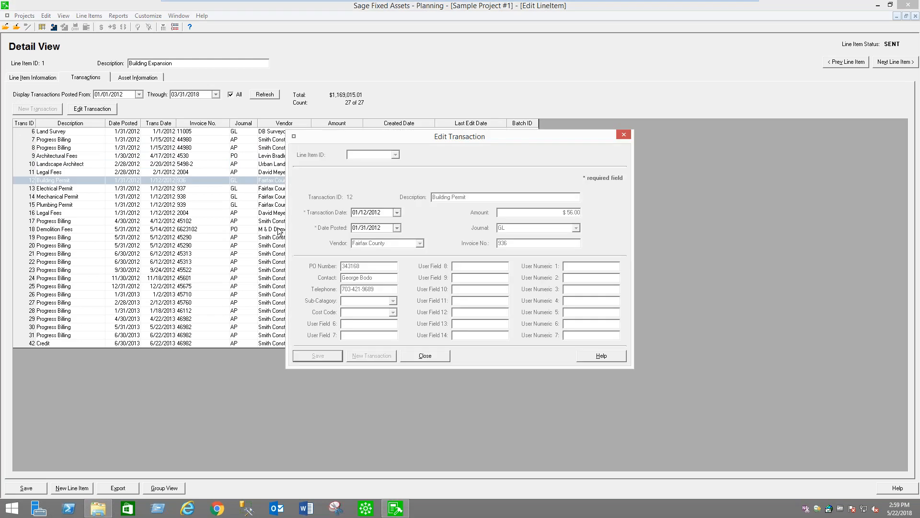
click(442, 357)
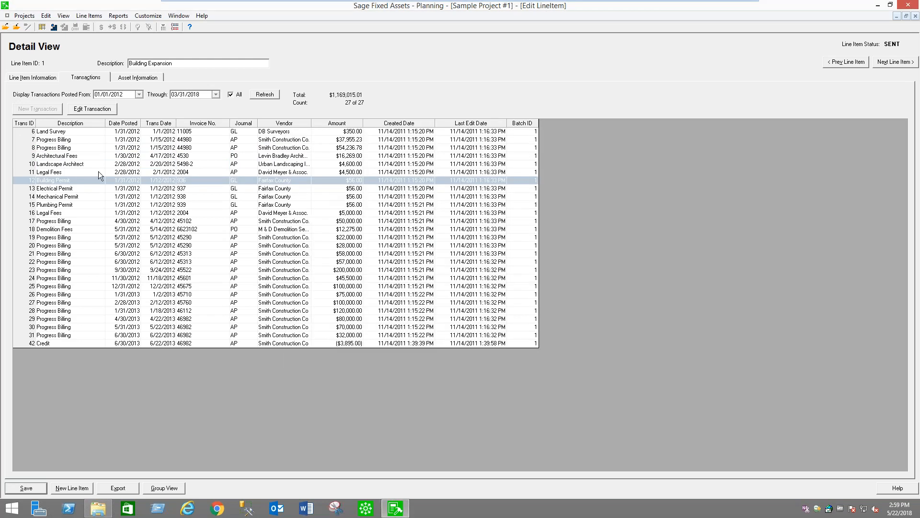
click(35, 77)
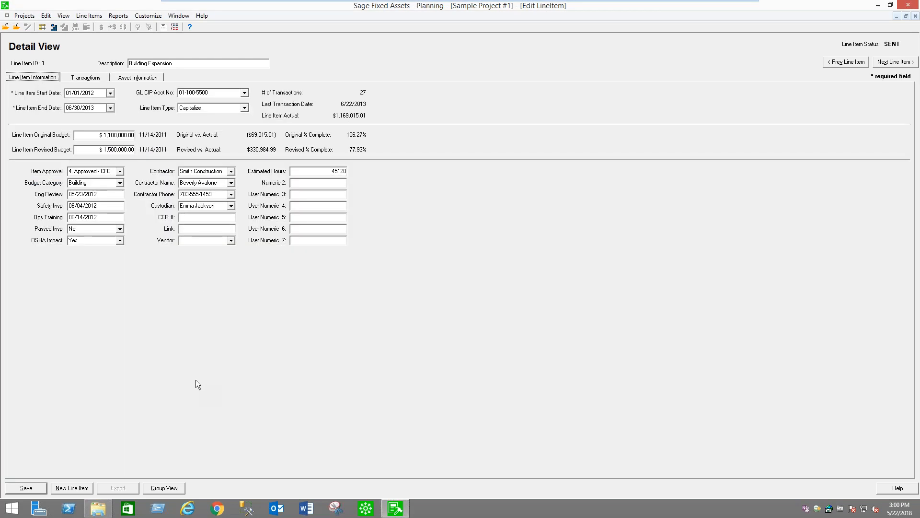
click(165, 487)
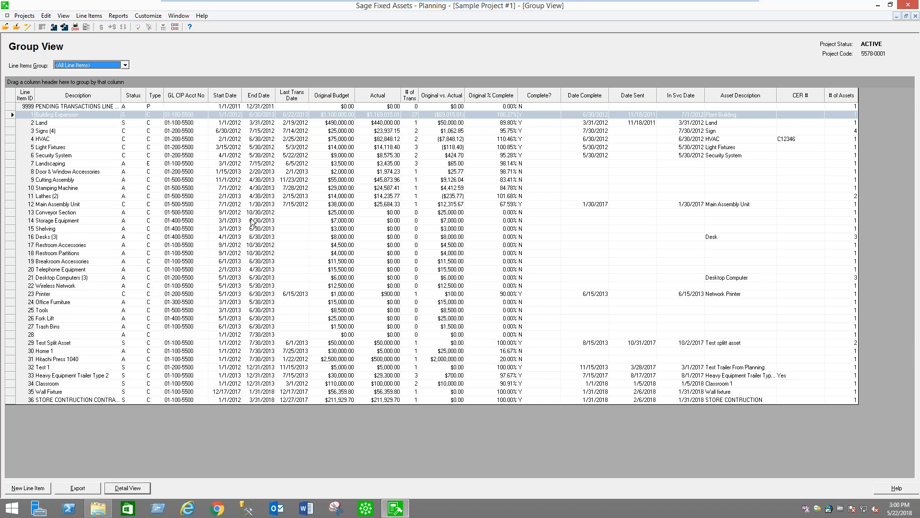
Start creating assets from the project's line items and examine the available destination companies without changing the selection
click(91, 16)
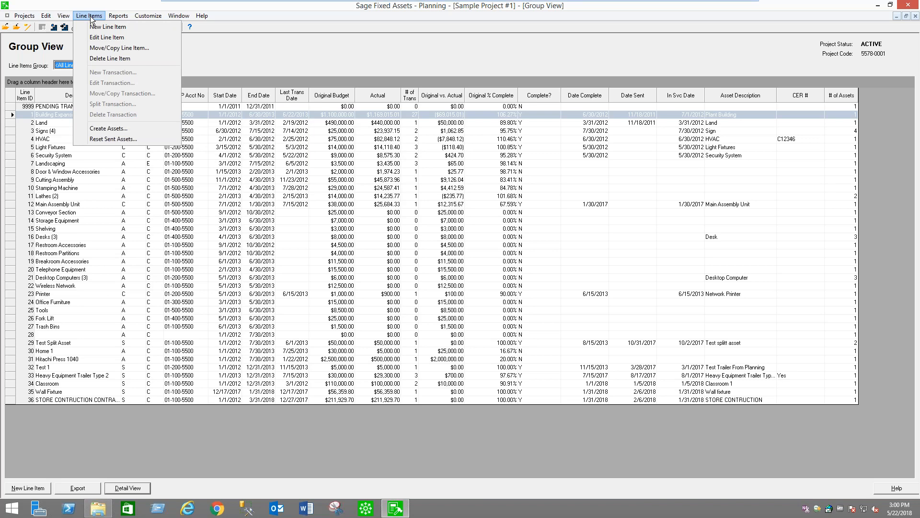
click(120, 131)
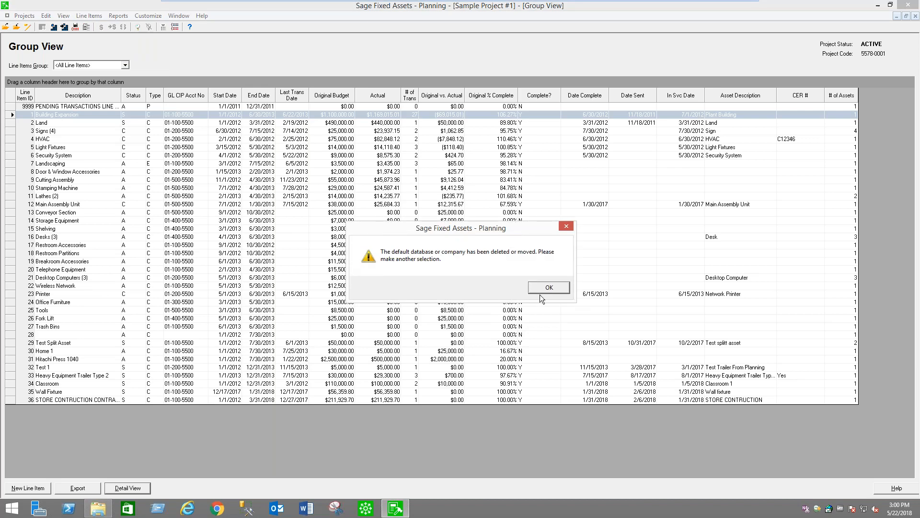
click(549, 288)
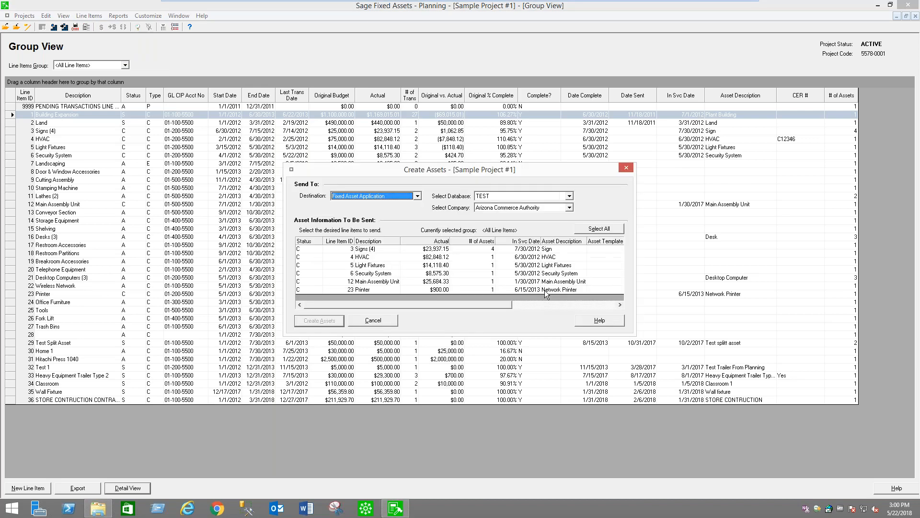
click(568, 211)
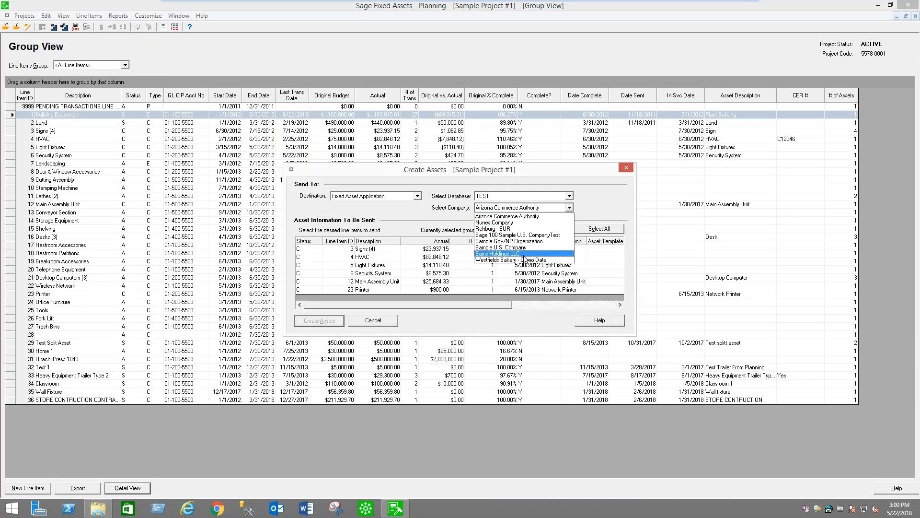
click(603, 207)
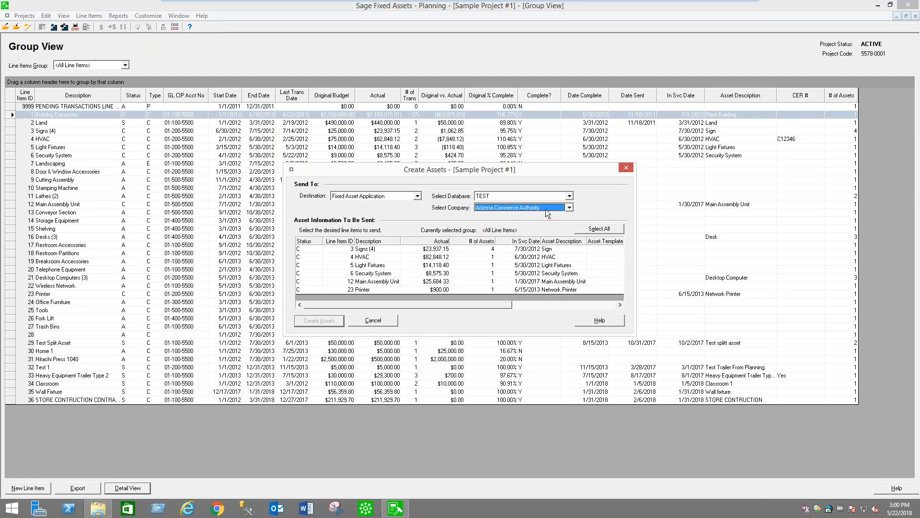
Try different combinations of line items to send, including Light Fixtures through Main Assembly Unit, and finally select them all
click(443, 250)
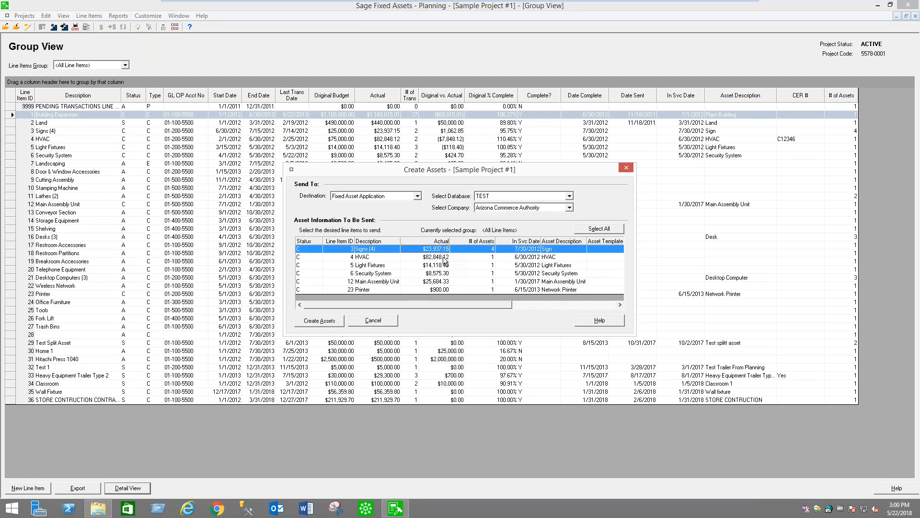
ctrl+click(445, 258)
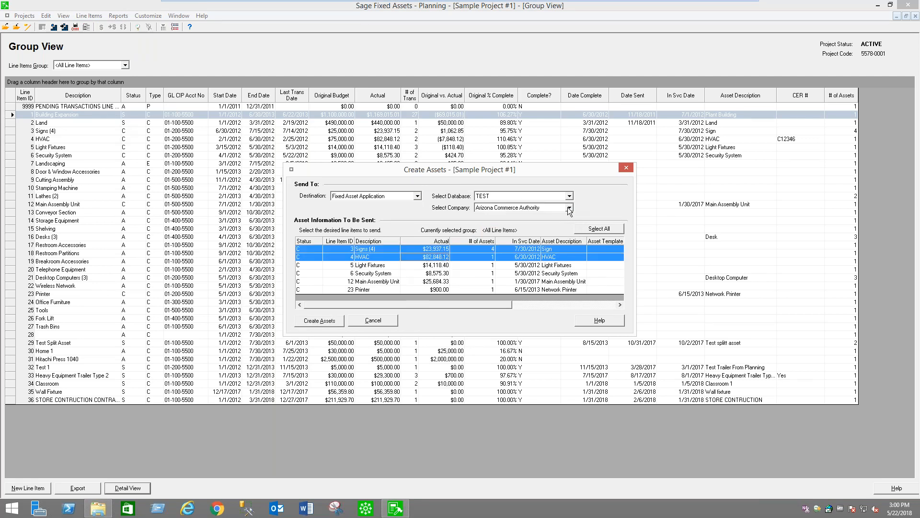
click(394, 265)
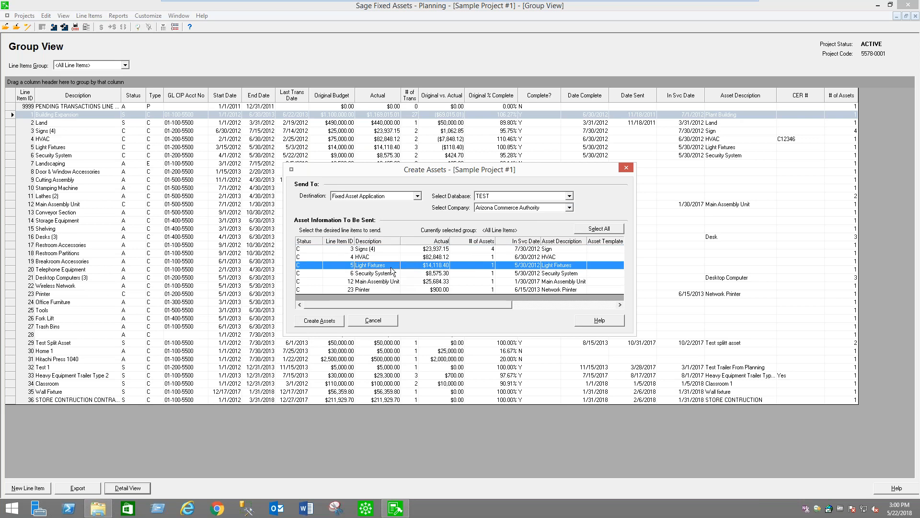
ctrl+click(393, 282)
ctrl+click(394, 273)
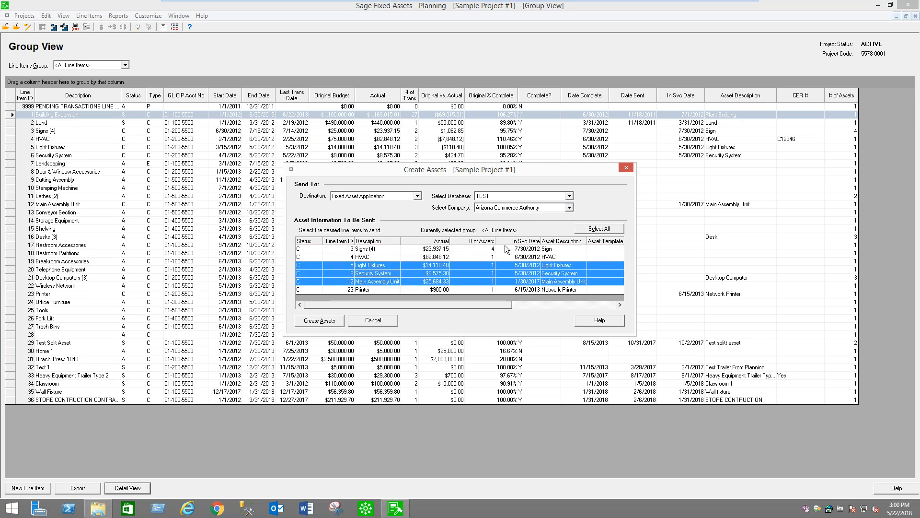
click(569, 209)
click(585, 201)
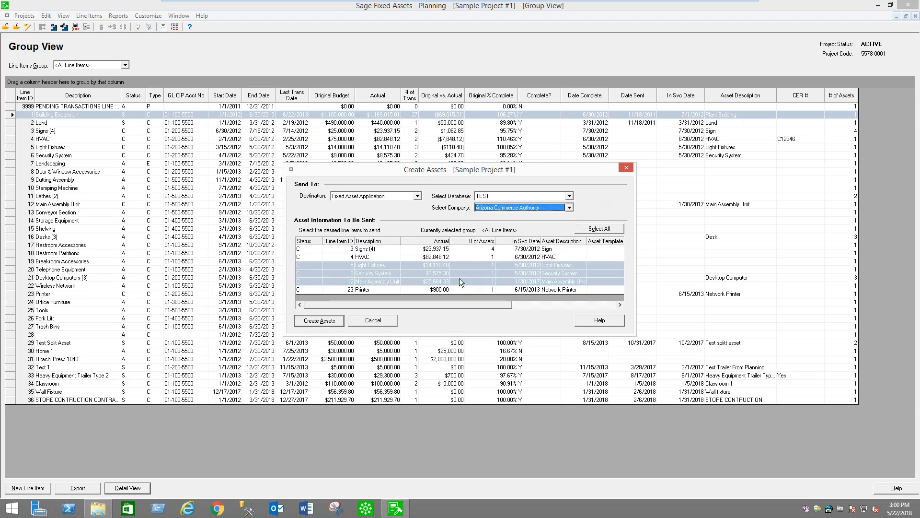
click(616, 229)
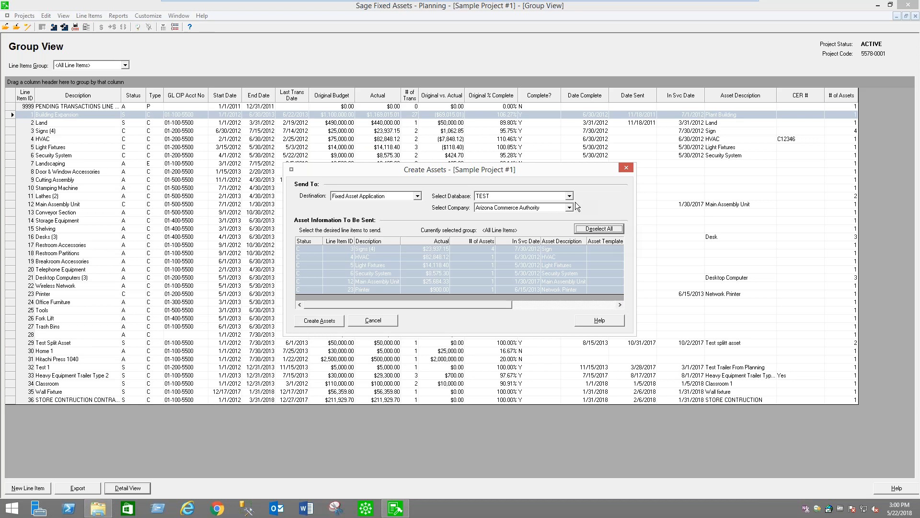
Check the Signs (4), HVAC, Light Fixtures and Security System entries individually and cancel the asset creation
click(463, 250)
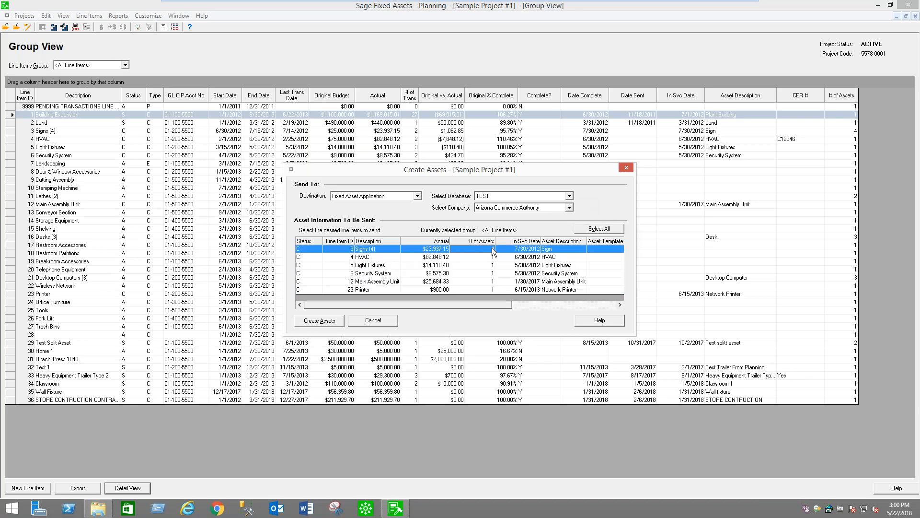
click(489, 258)
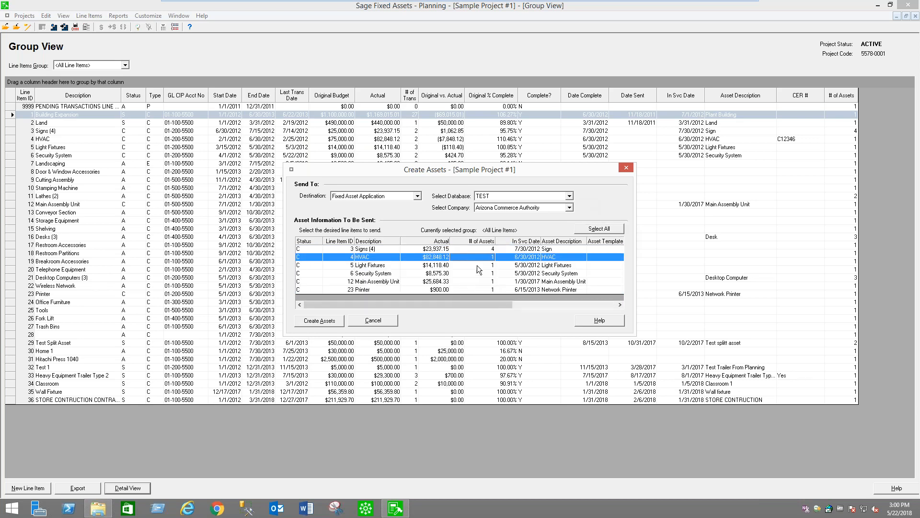
click(479, 267)
click(481, 272)
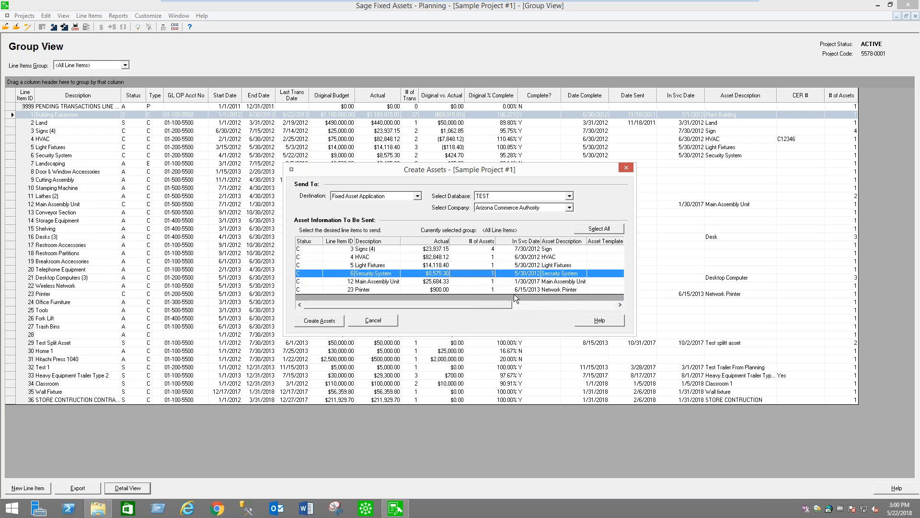
click(386, 323)
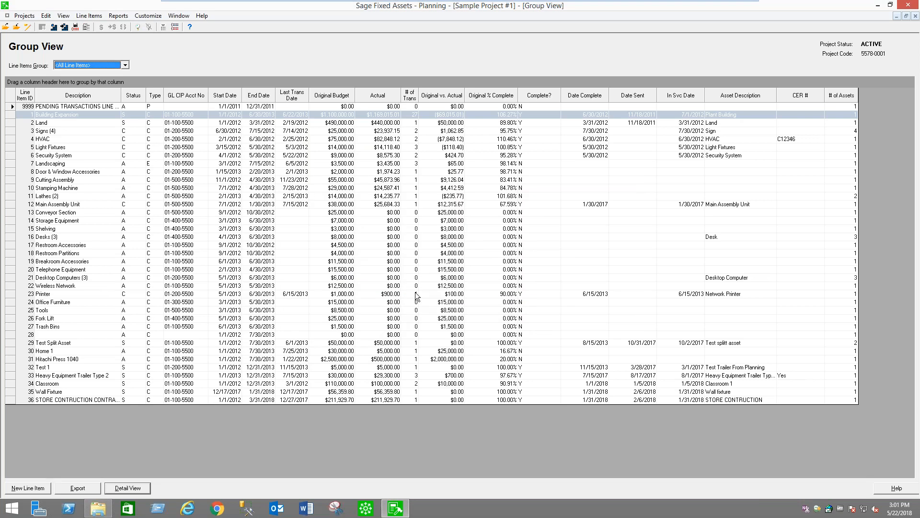
Choose the Consolidated Line Item Summary report and check which additional projects it consolidates without changing the selection
click(119, 16)
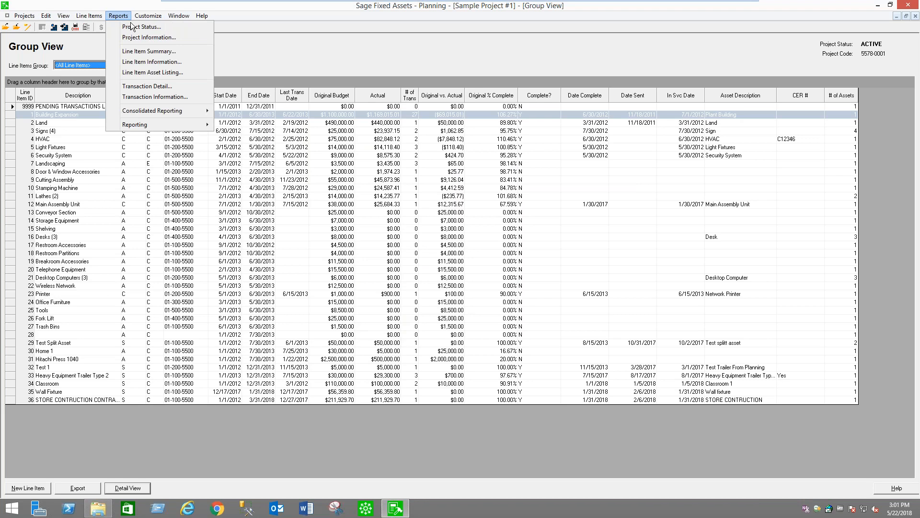
click(140, 27)
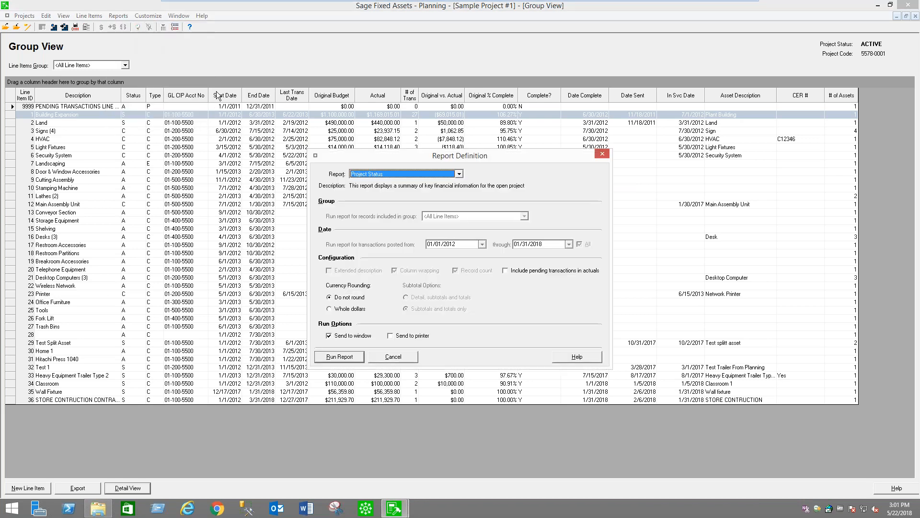
click(459, 174)
drag(461, 220, 462, 197)
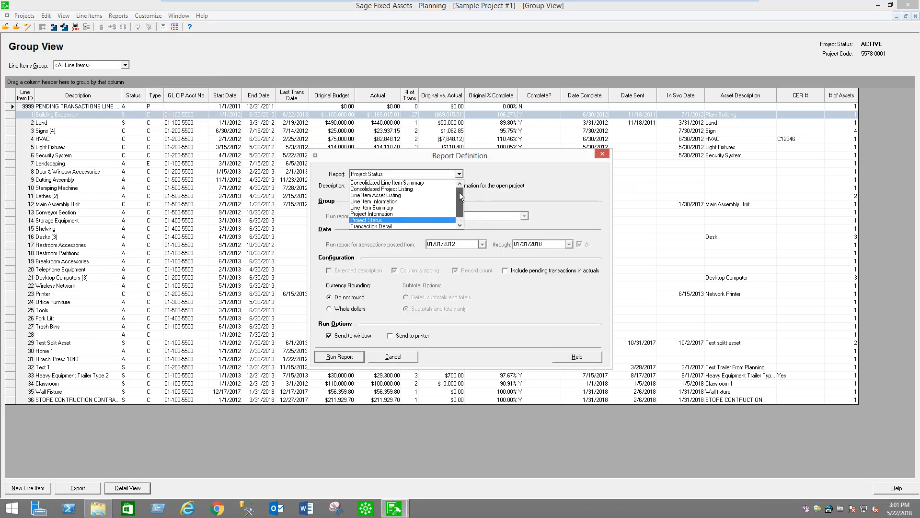
click(412, 183)
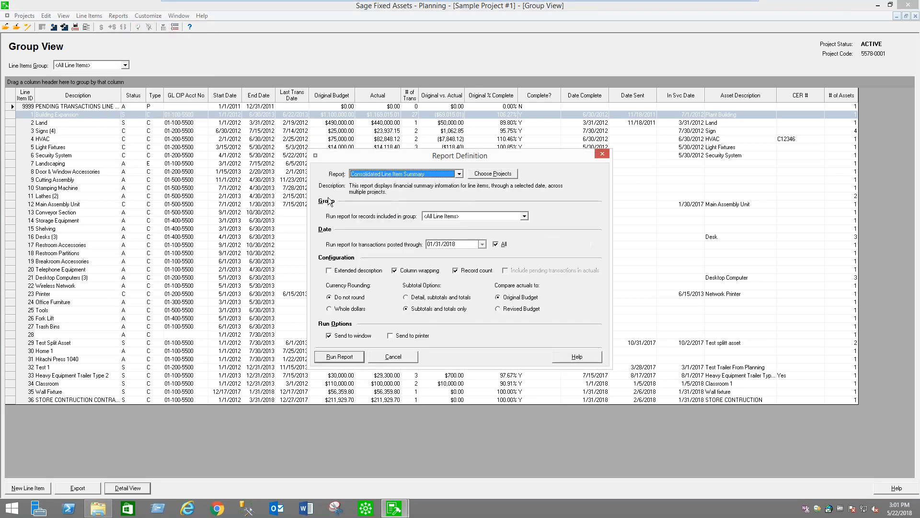
click(502, 175)
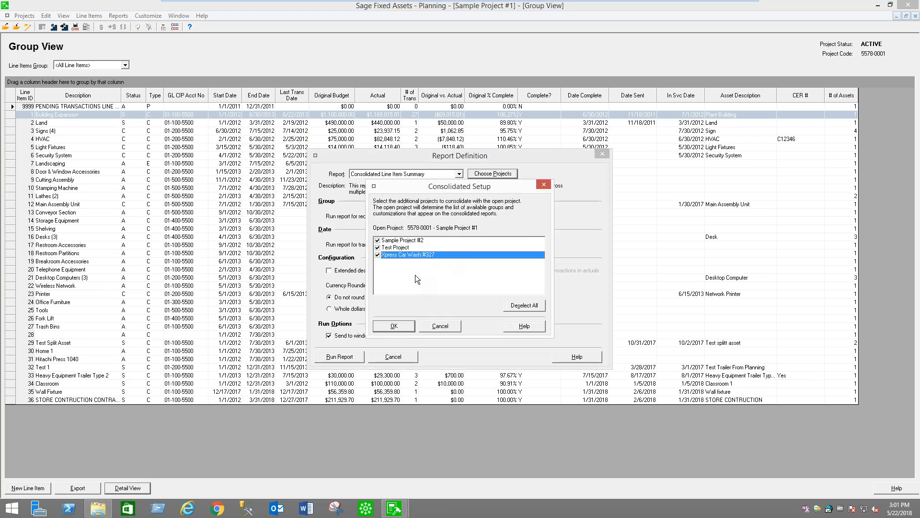
click(442, 326)
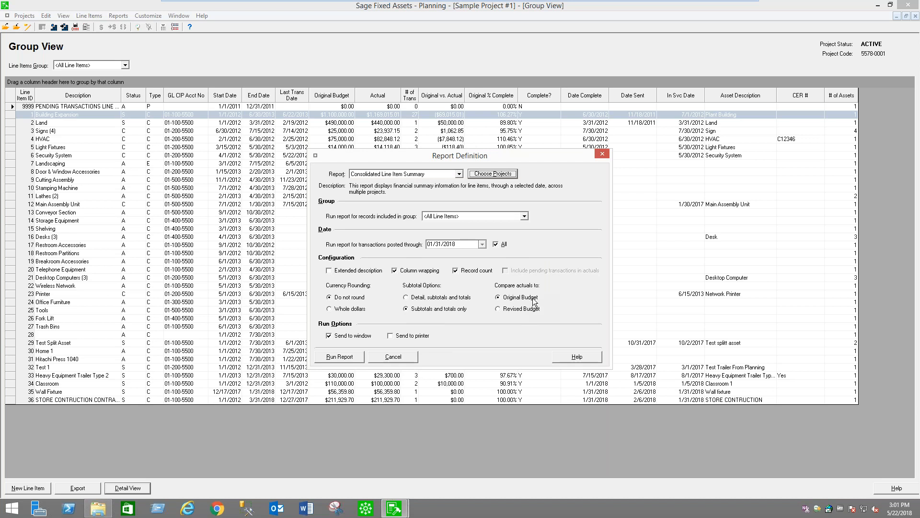
Run the Consolidated Line Item Summary with subtotals and totals only, view it full-window at 150% zoom, and close it
click(331, 360)
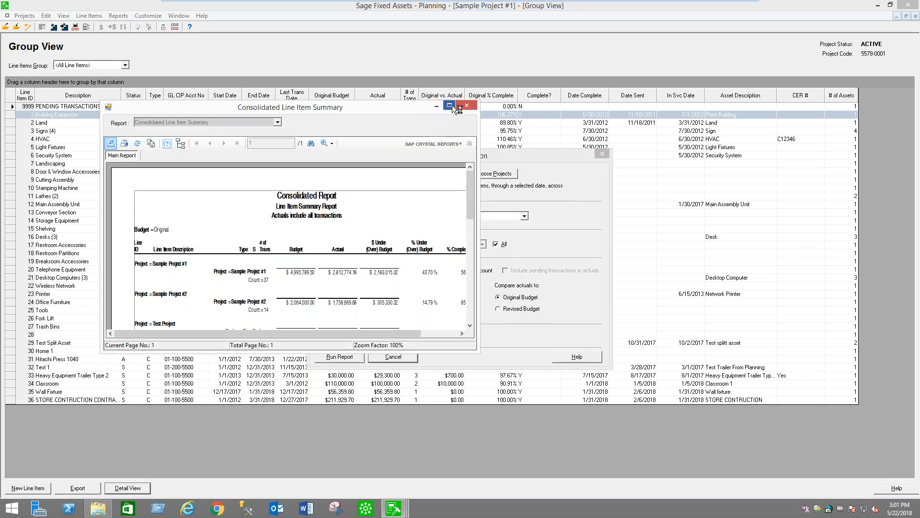
click(450, 106)
click(228, 40)
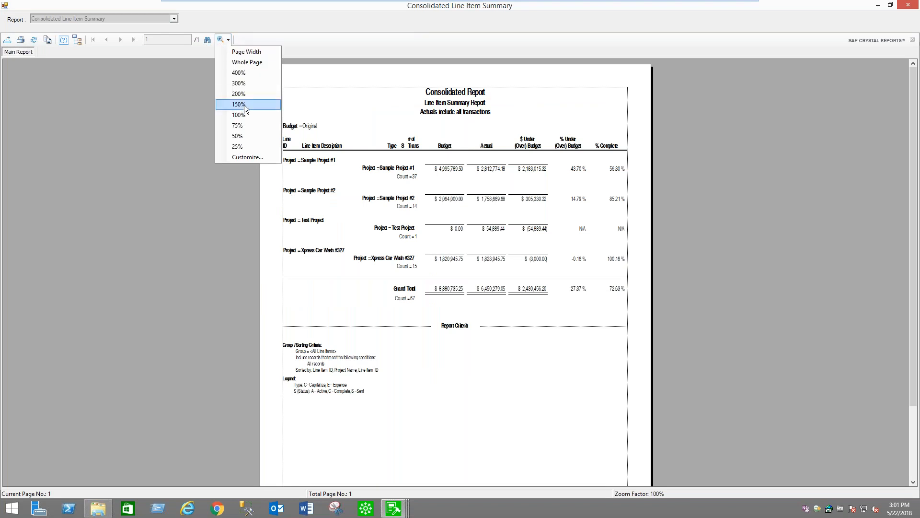
click(240, 104)
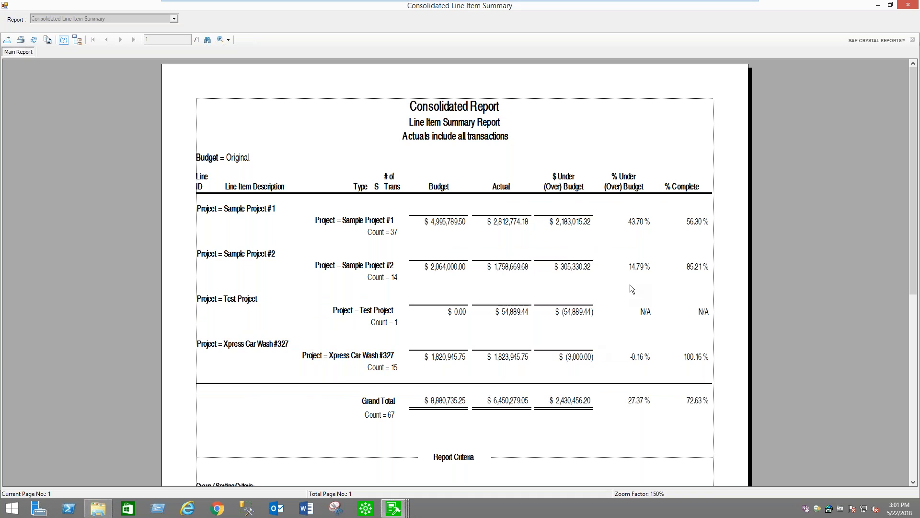
click(910, 7)
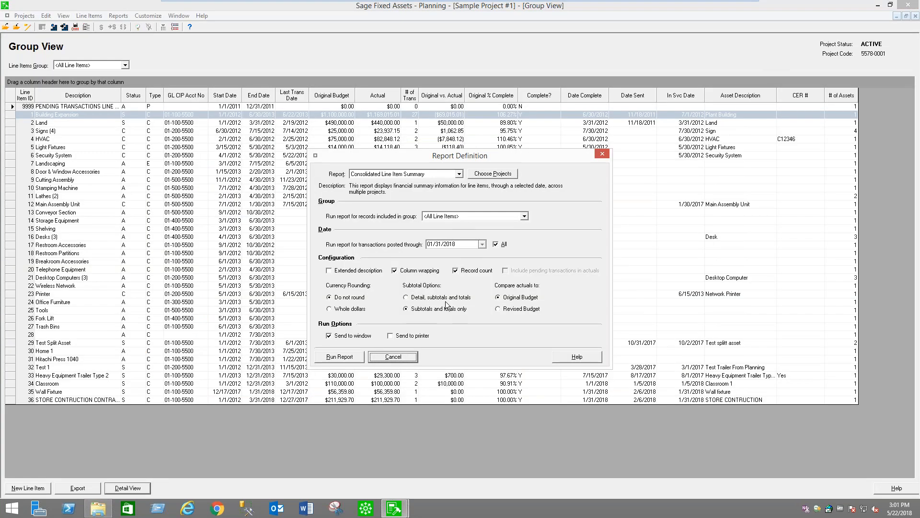
Run the Consolidated Line Item Summary with detail, subtotals and totals, and view it full-window at 150% zoom
click(346, 358)
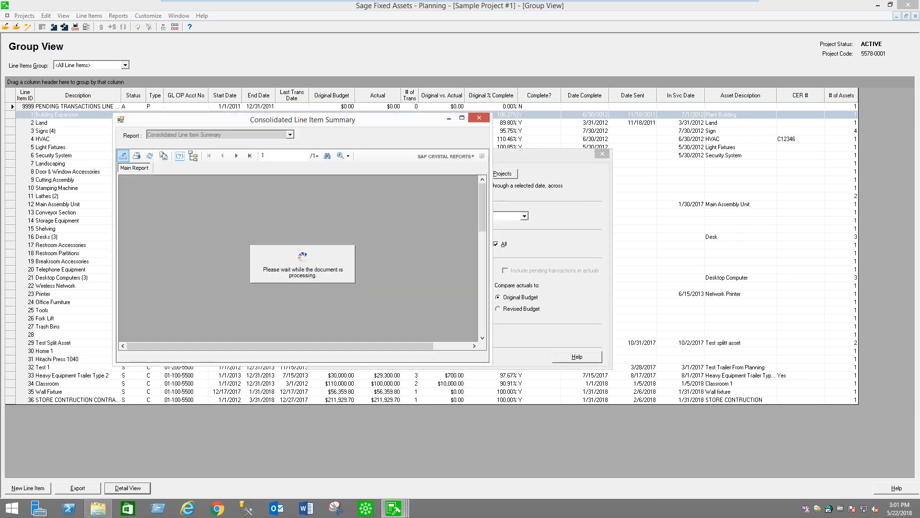
double_click(461, 119)
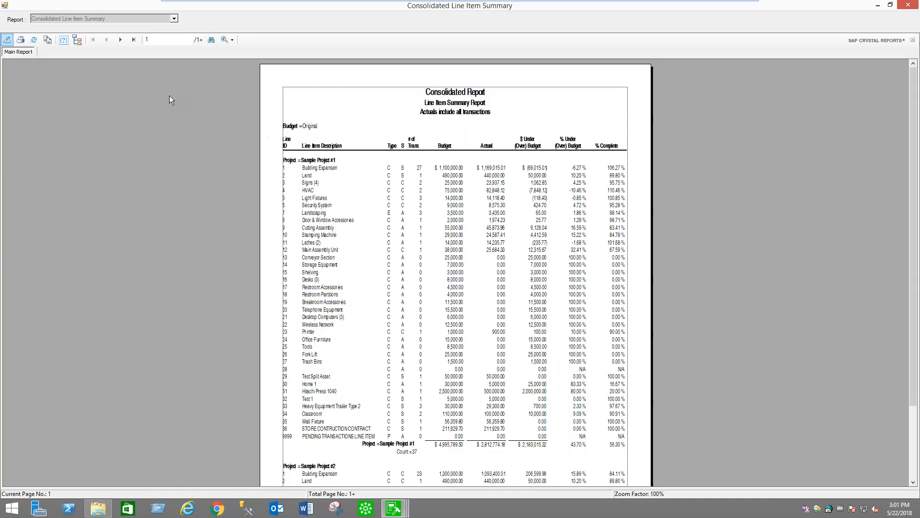
click(226, 40)
click(254, 115)
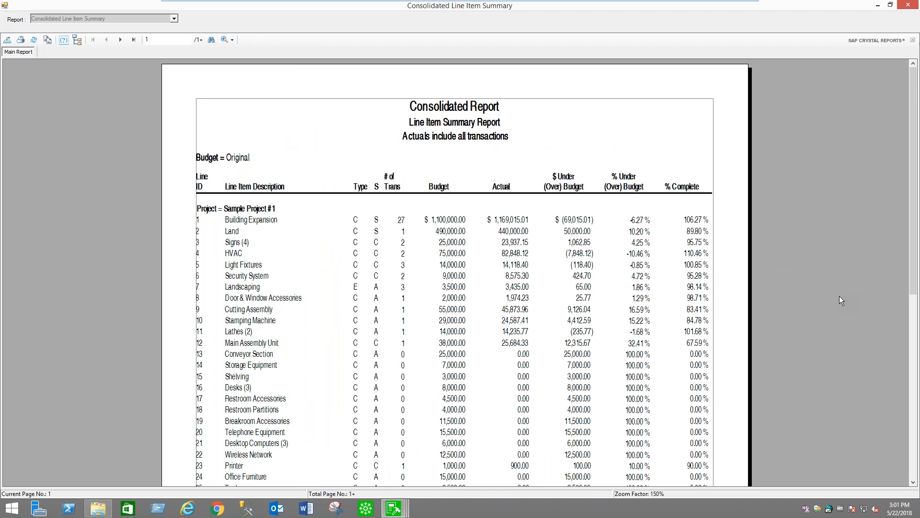
Examine the under/over budget amounts and completion percentages of the line items through the start of Sample Project #2, and close the report
scroll(839, 295, down, 1)
click(577, 163)
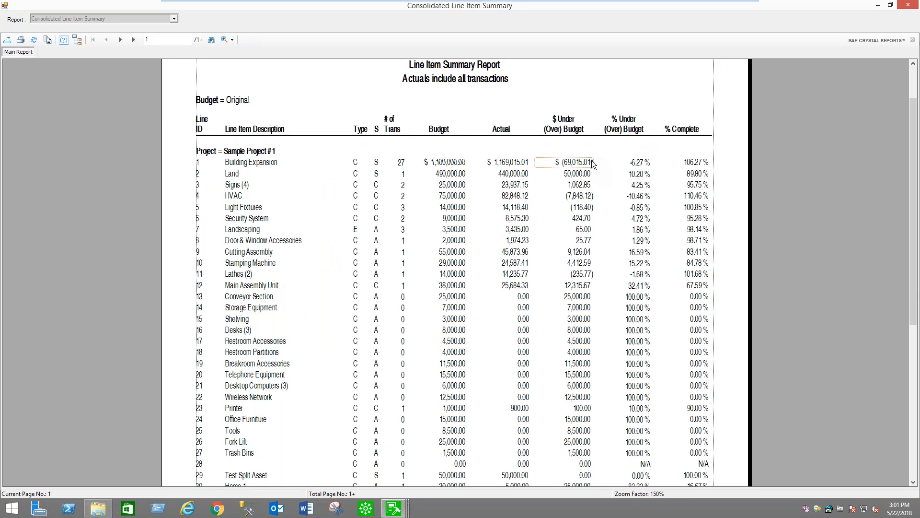
click(580, 198)
click(592, 286)
scroll(593, 291, down, 1)
click(577, 321)
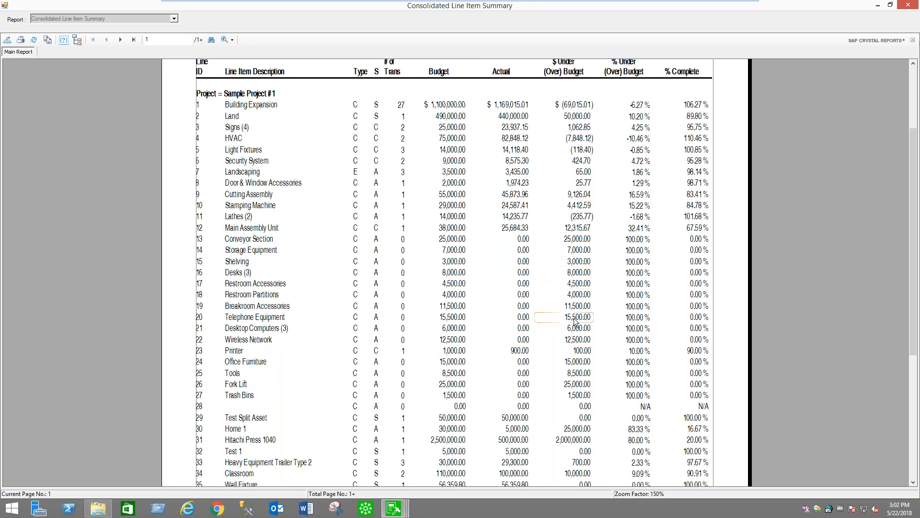
scroll(575, 322, down, 2)
click(703, 381)
scroll(703, 381, down, 1)
scroll(703, 380, down, 2)
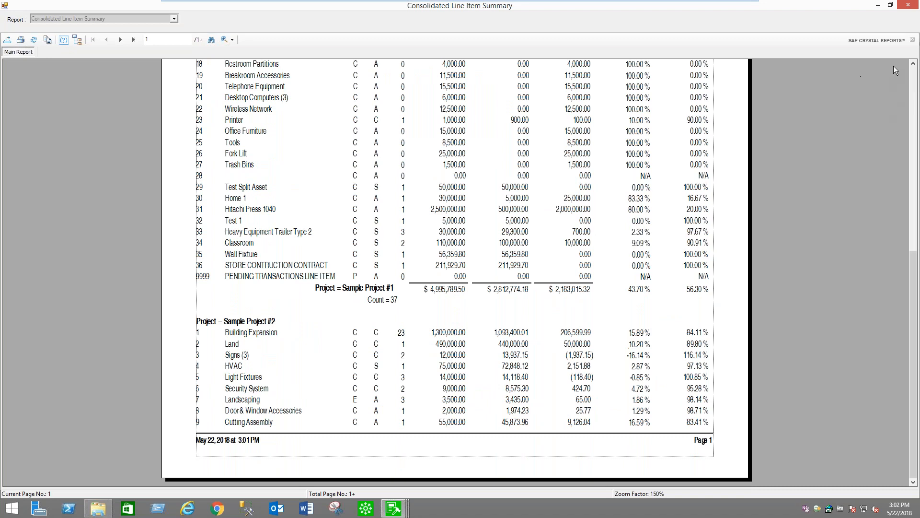
click(909, 5)
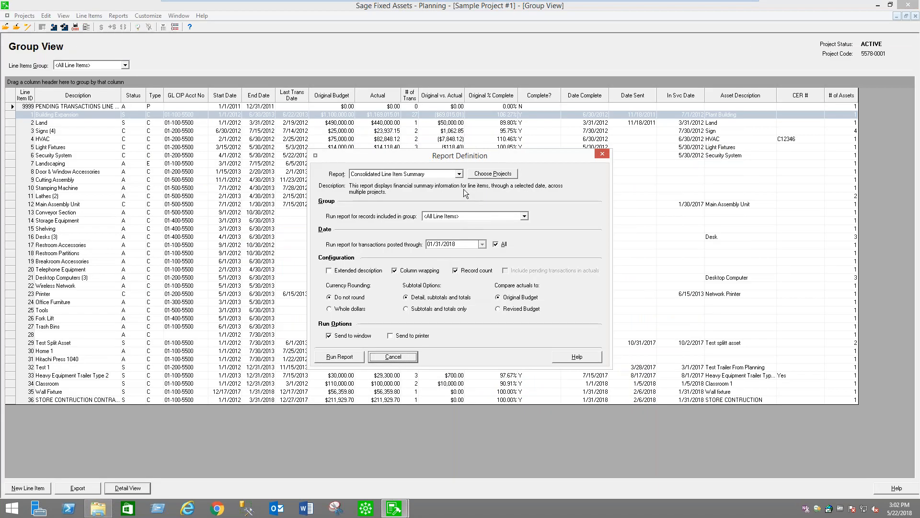
Look through the other available report types and cancel the report definition without changing the report
click(460, 175)
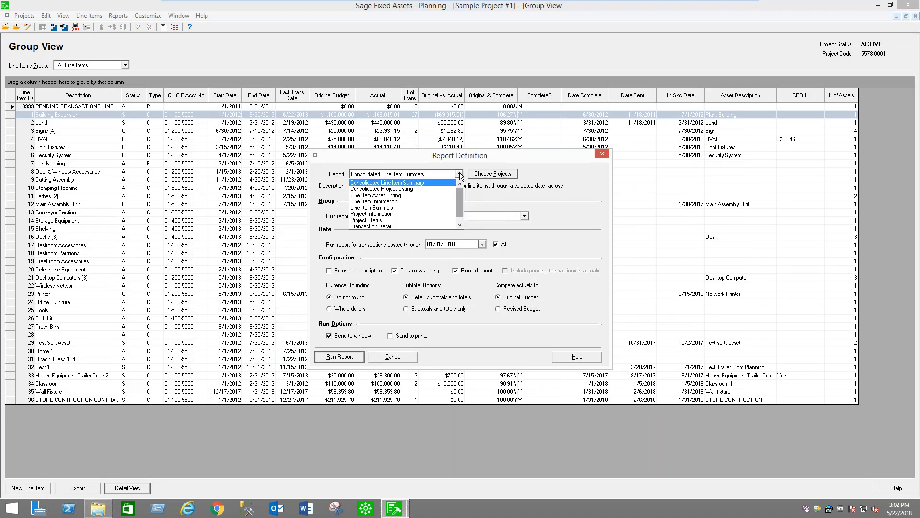
scroll(412, 202, down, 1)
click(508, 188)
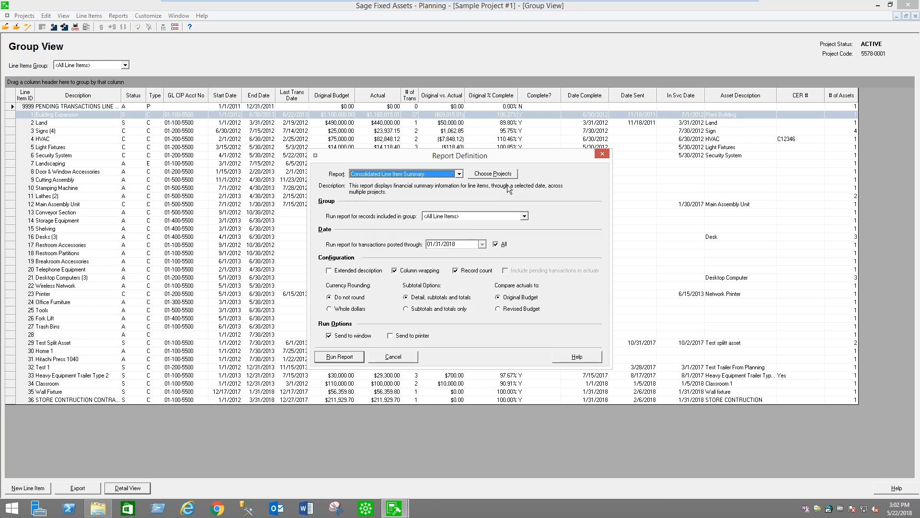
click(408, 356)
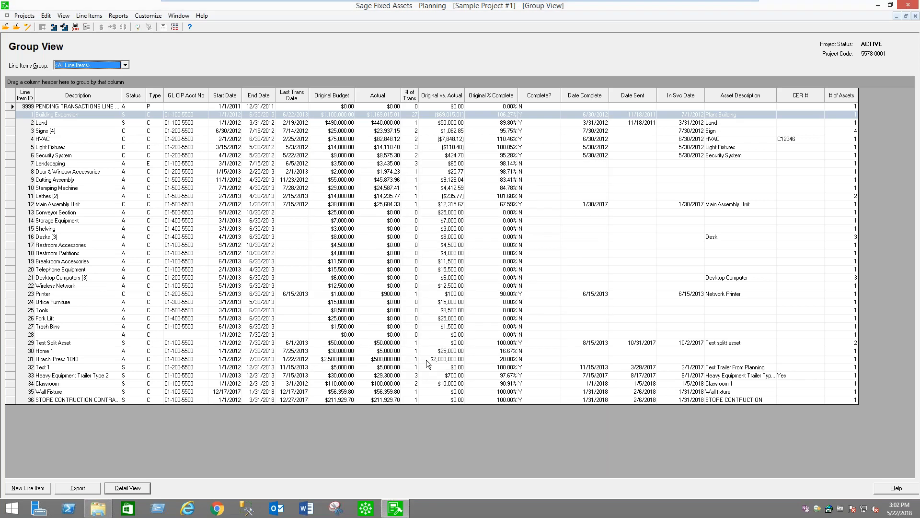
Open the existing custom report 100LineItemByType.rpt, refreshing it with the latest data
click(118, 17)
mouse_move(151, 128)
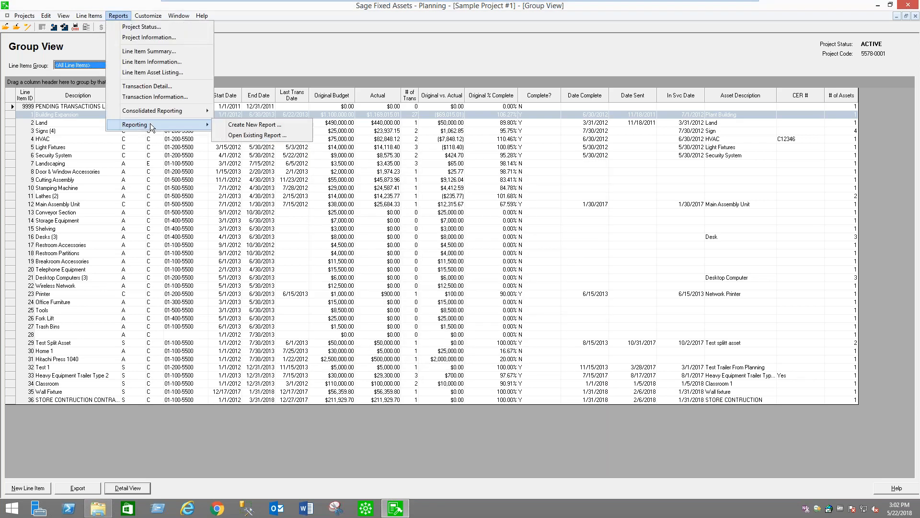
click(259, 135)
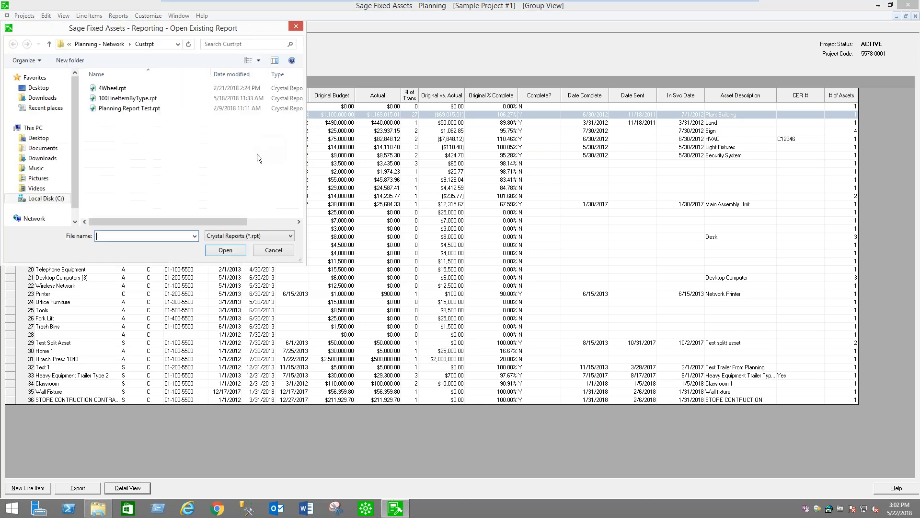
click(129, 98)
click(227, 252)
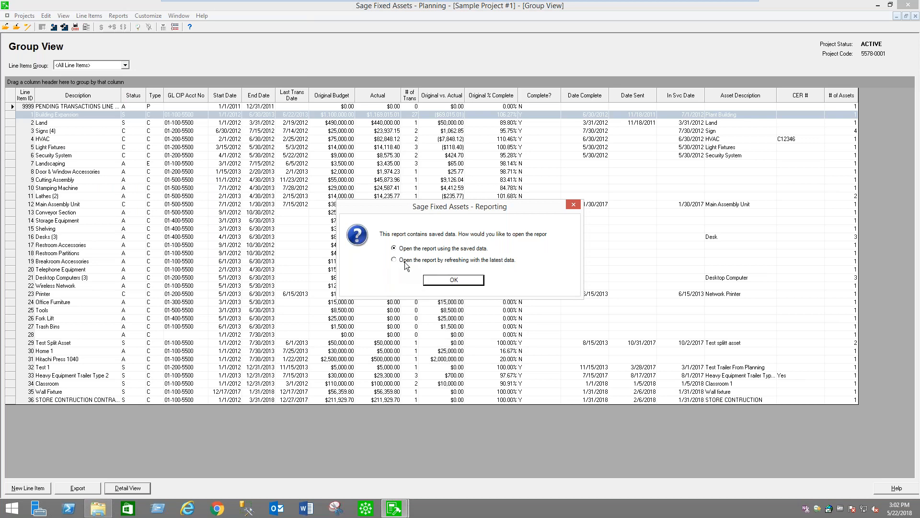
click(395, 260)
click(453, 280)
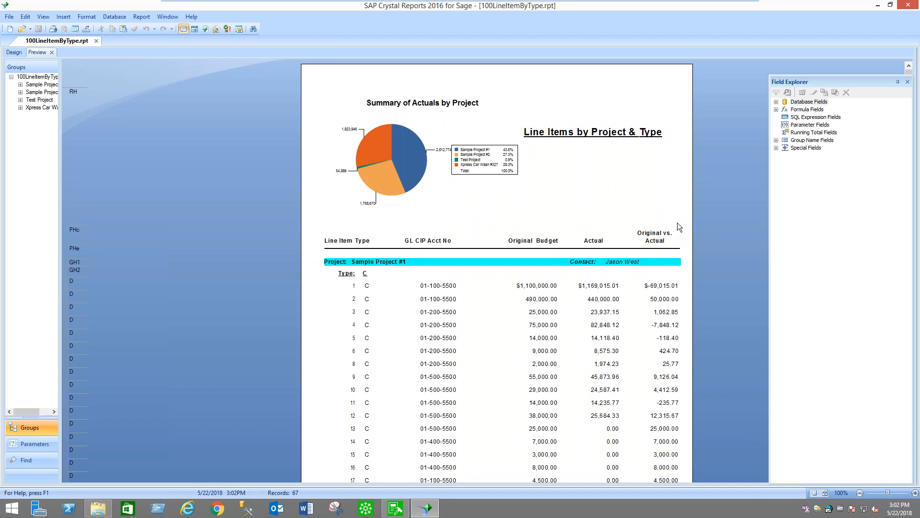
Examine the database fields available under Projects and Transaction for the custom report, and close Crystal Reports
click(776, 101)
click(786, 117)
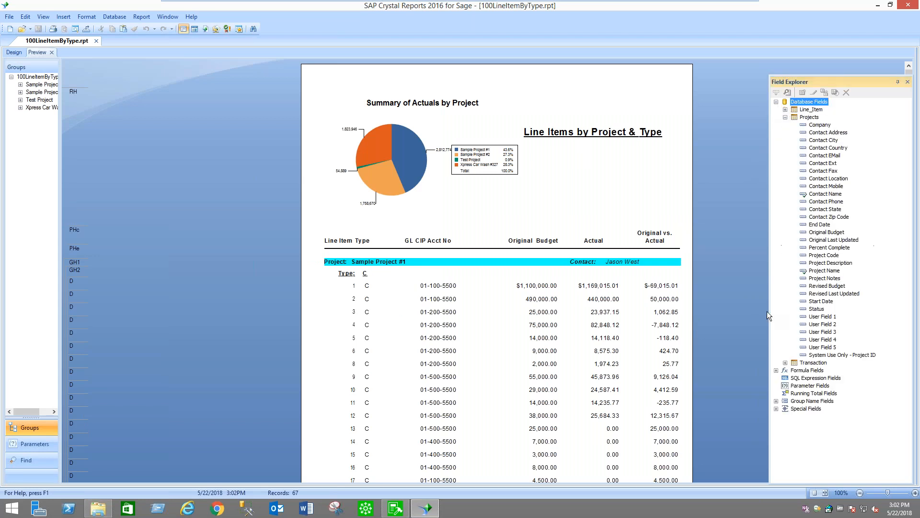
click(786, 362)
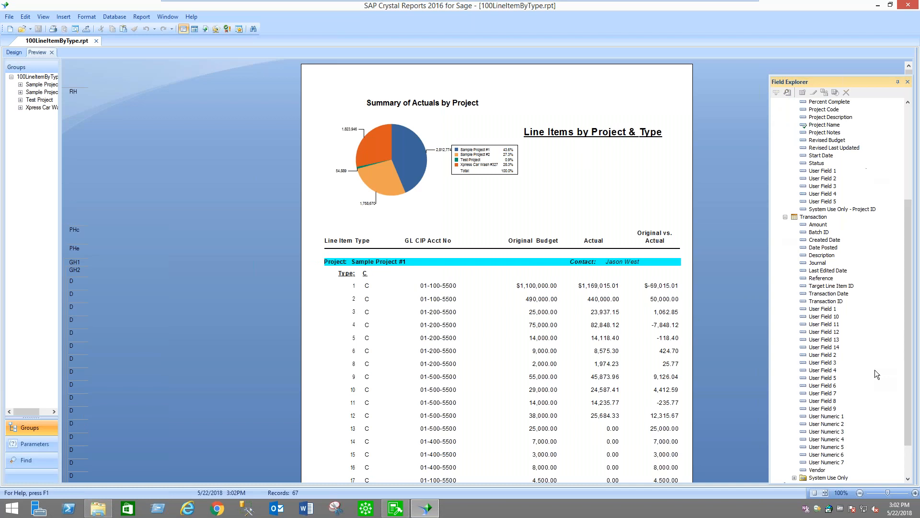
scroll(876, 370, down, 2)
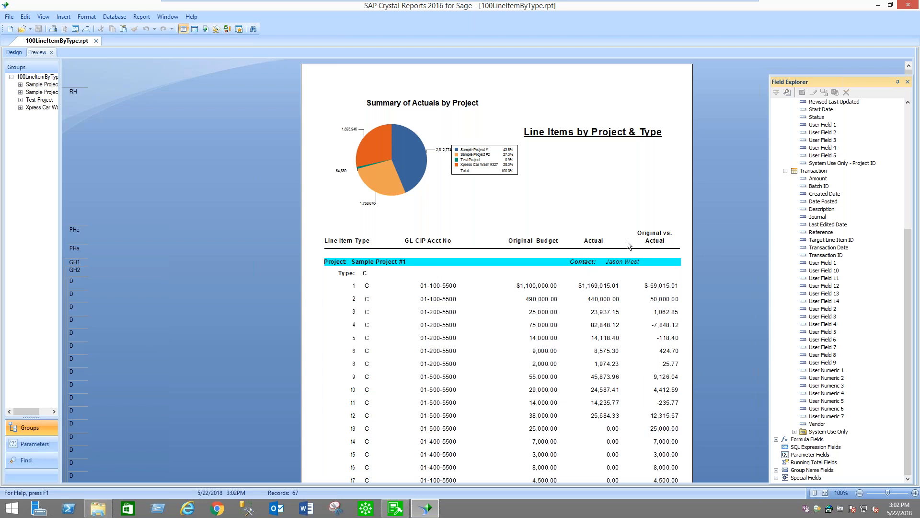
click(913, 13)
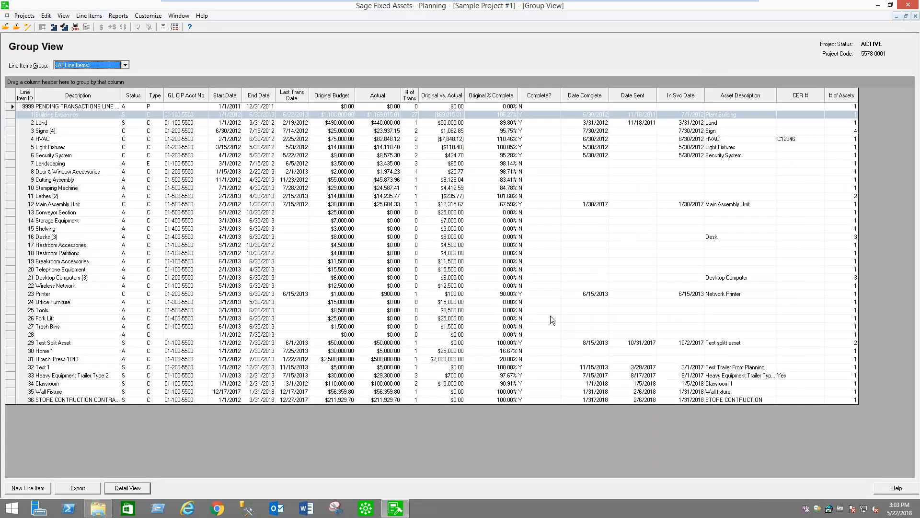
Exit Planning and switch to Sage Fixed Assets Depreciation - Network, showing the Westfields Bakery asset list
click(26, 16)
mouse_move(24, 16)
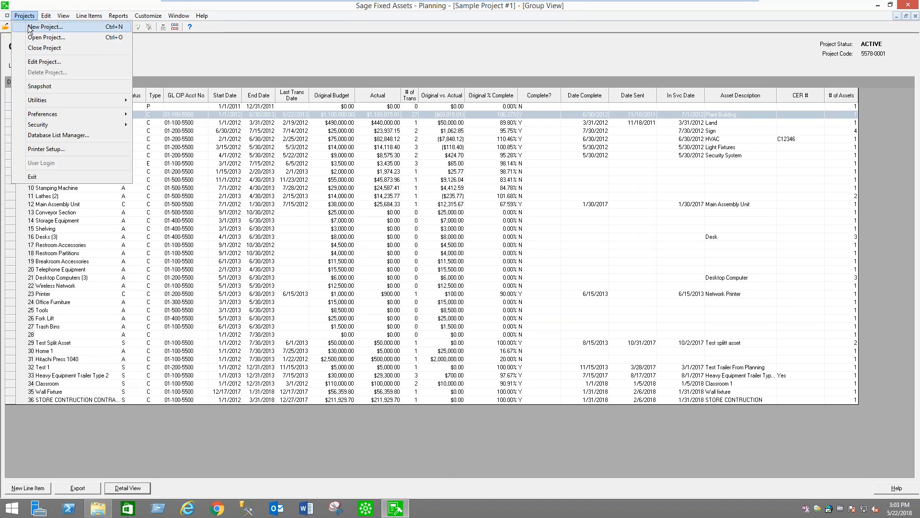
click(44, 178)
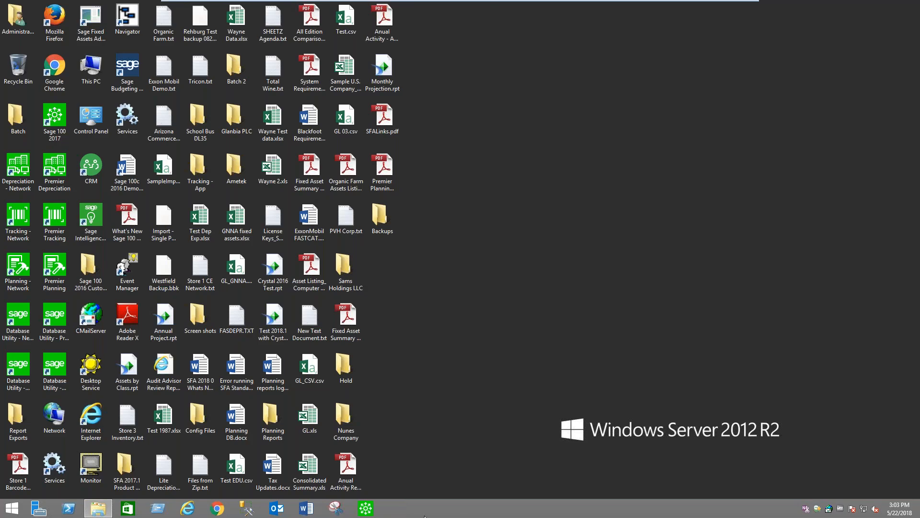
double_click(18, 175)
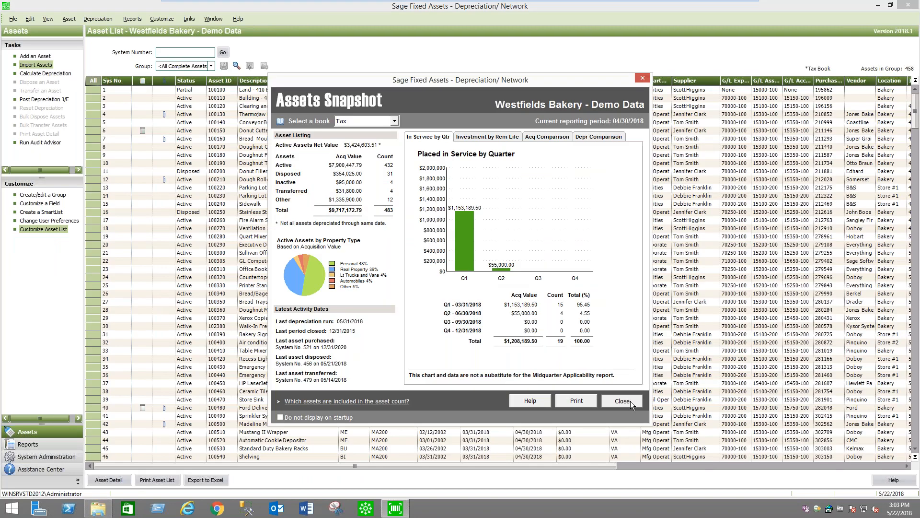
click(631, 400)
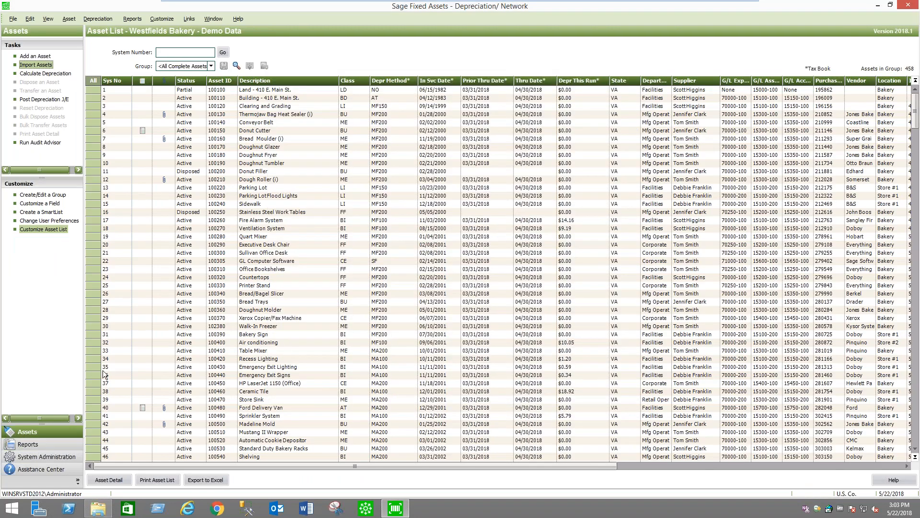
Filter the asset list to the group Planning 17Aug17 15:13:21
click(211, 66)
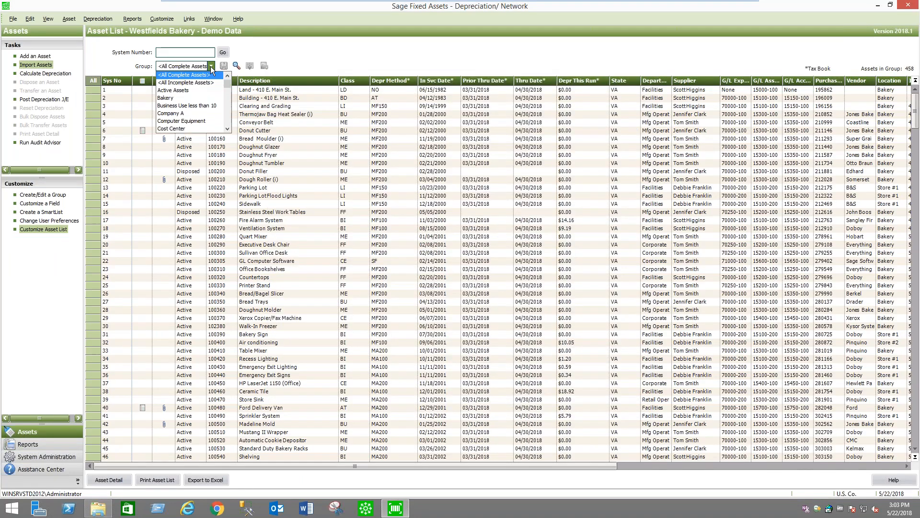
drag(228, 85, 228, 113)
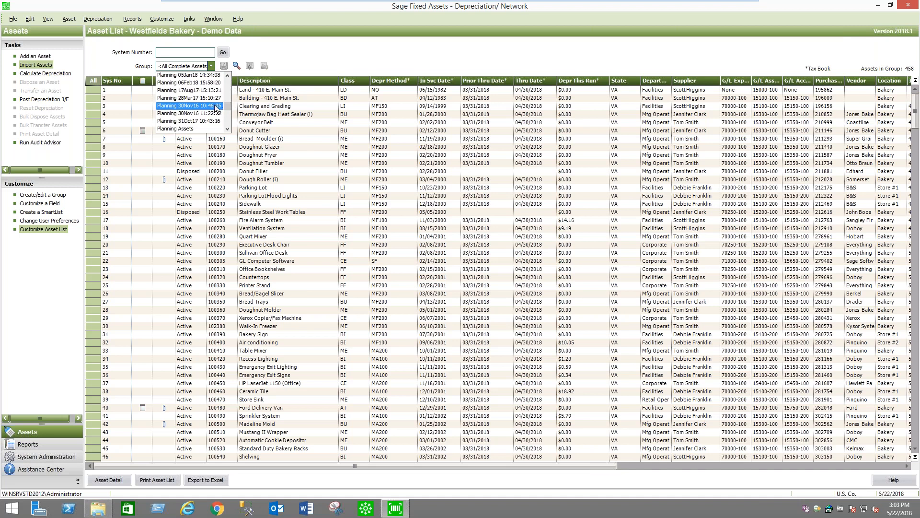
click(201, 90)
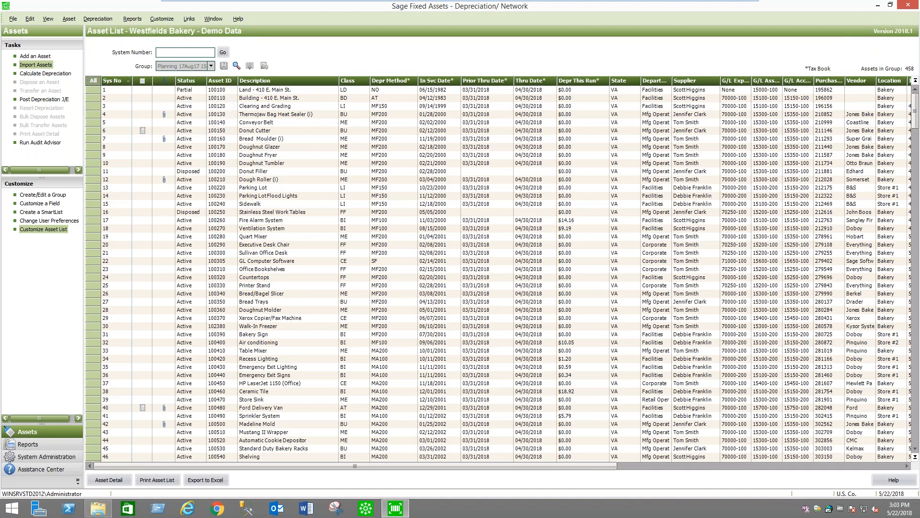
Open the details of the Heavy Equipment Trailer Type 2 asset and review the templates that can be applied, without choosing one
click(255, 91)
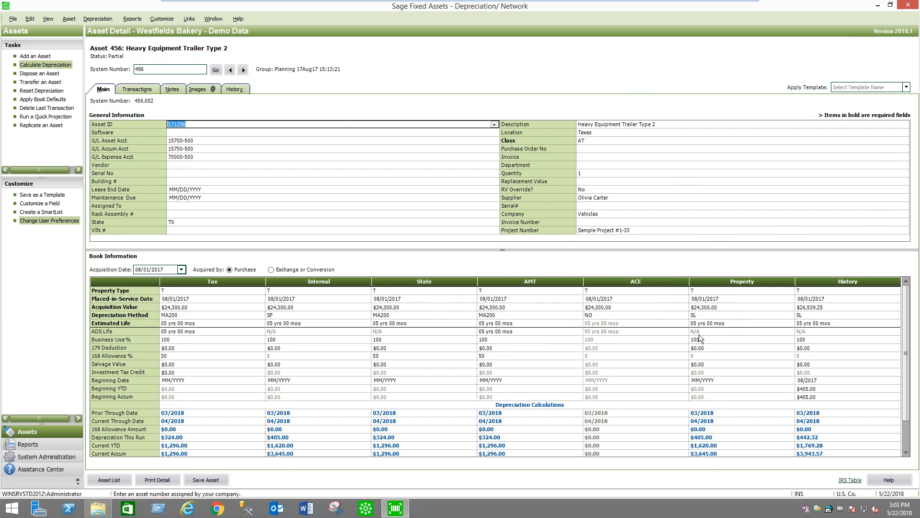
click(907, 87)
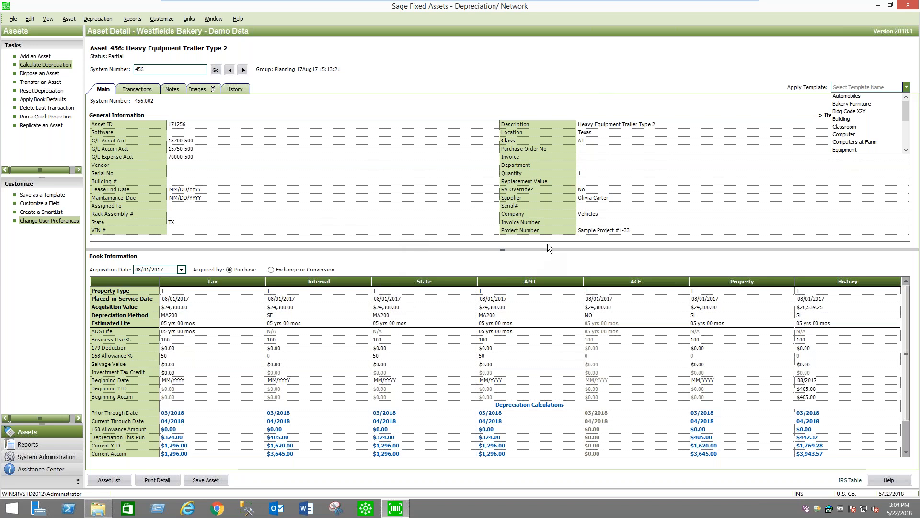
click(558, 80)
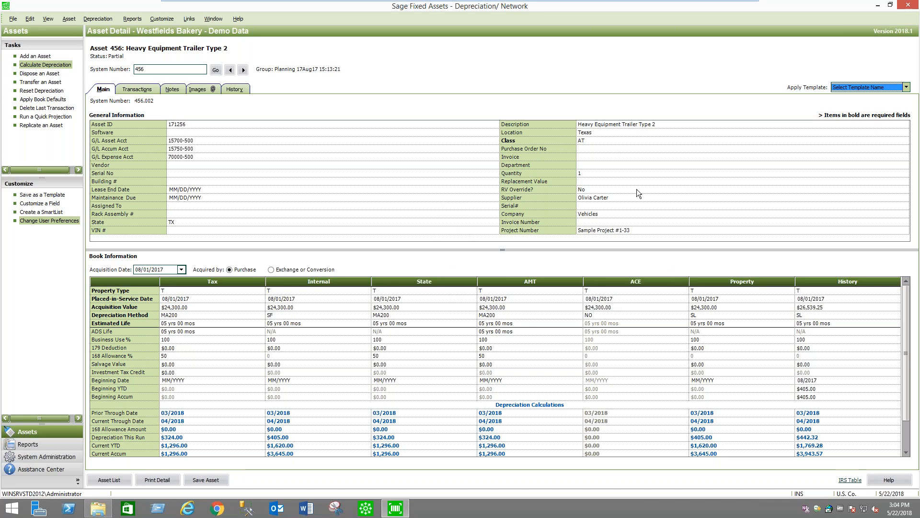
Minimize the demo virtual machine to reach the host desktop with the mirrored SM G920V phone, returning to the virtual machine once in between
mouse_move(752, 4)
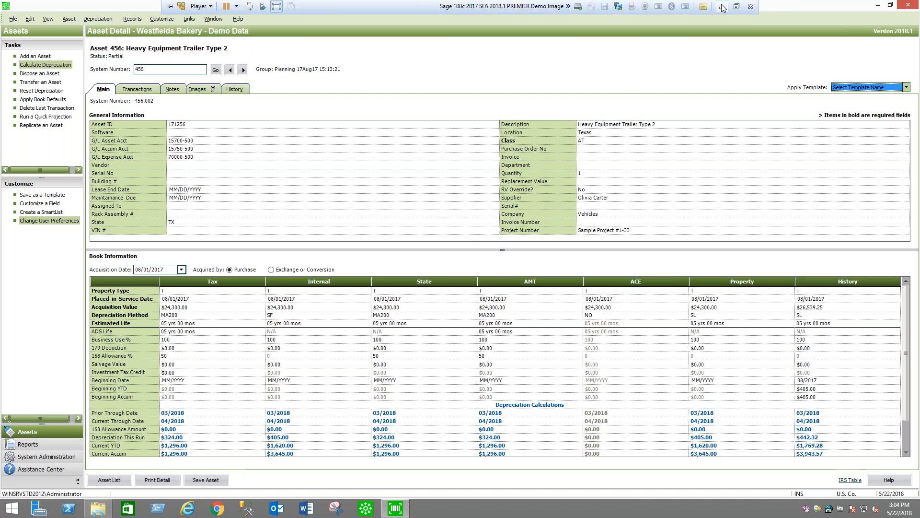
click(722, 6)
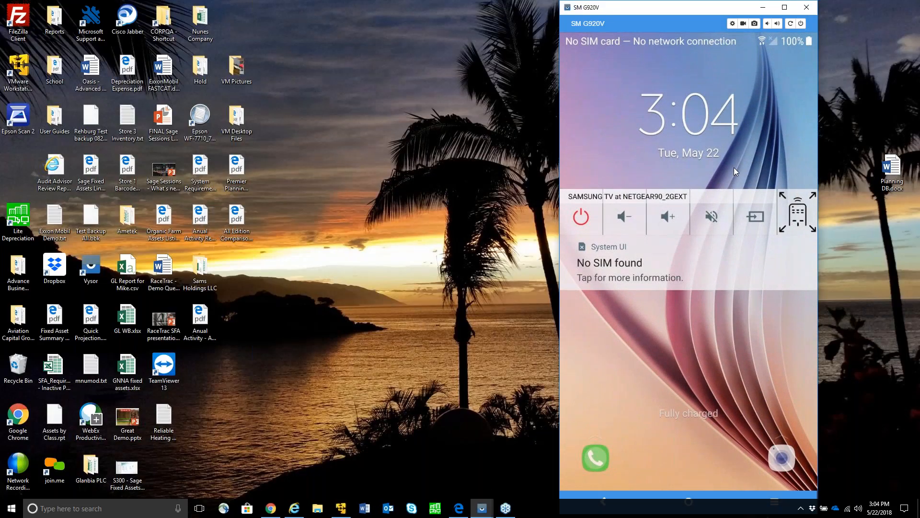
click(342, 508)
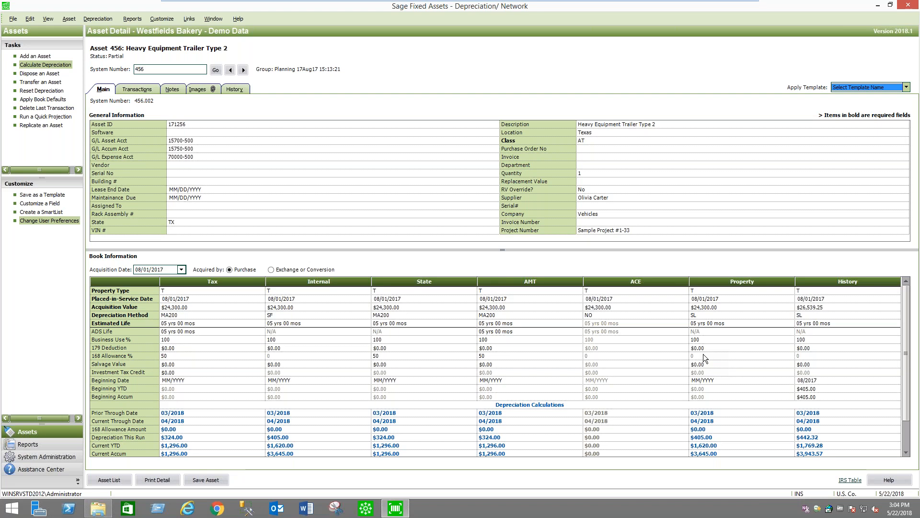
mouse_move(746, 2)
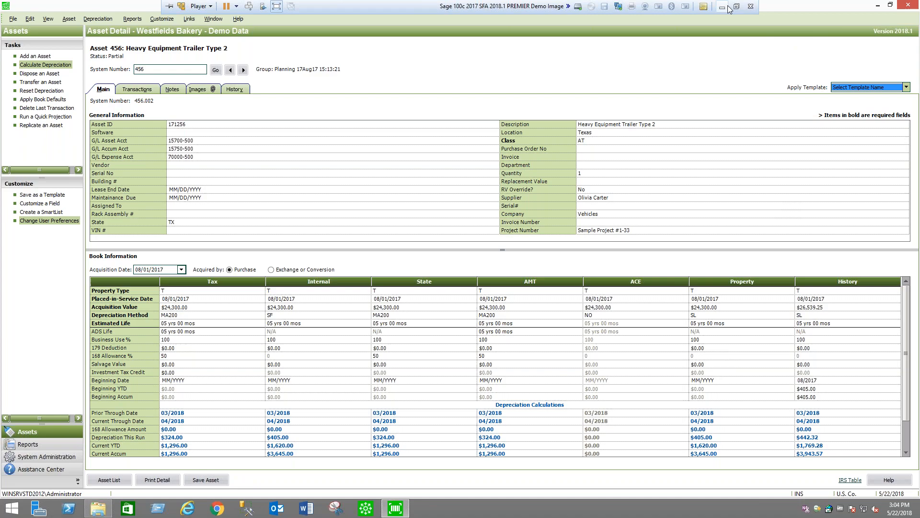
click(723, 5)
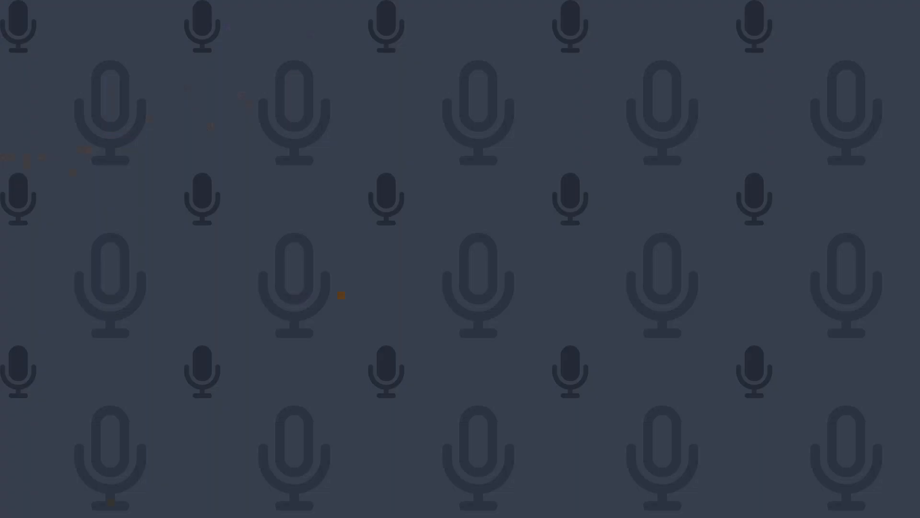